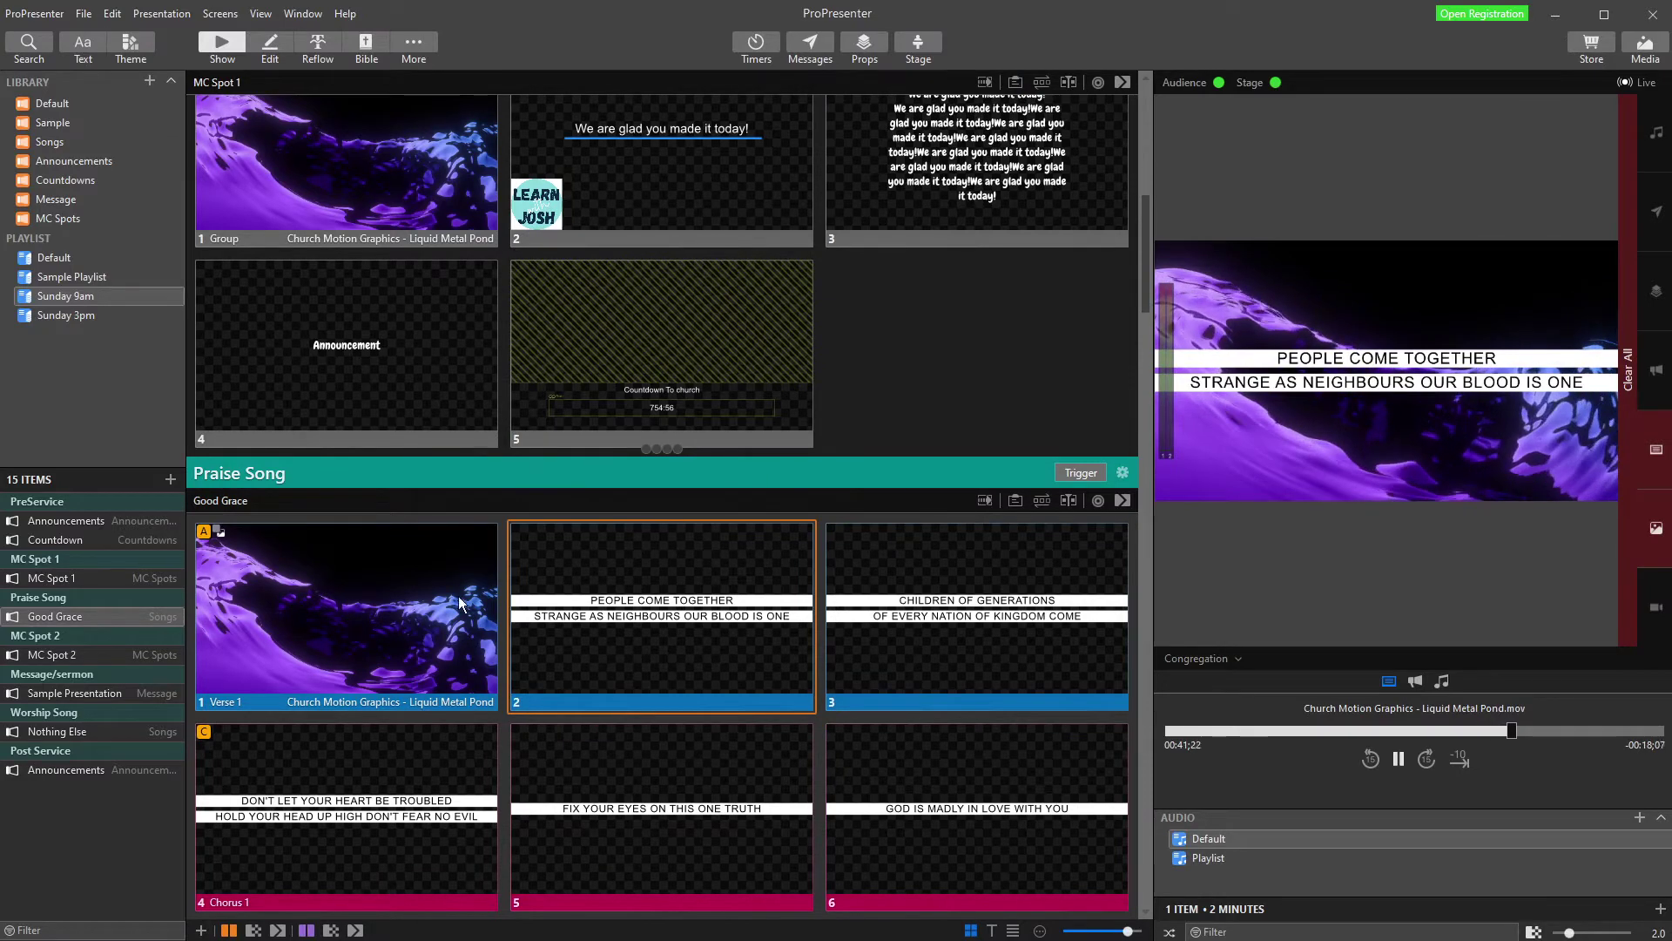
Put Good Grace Verse 1 live and advance through the following lyric slides
{"action": "scroll", "coordinate": [592, 473], "scroll_direction": "up", "scroll_amount": 2}
{"action": "scroll", "coordinate": [436, 261], "scroll_direction": "up", "scroll_amount": 1}
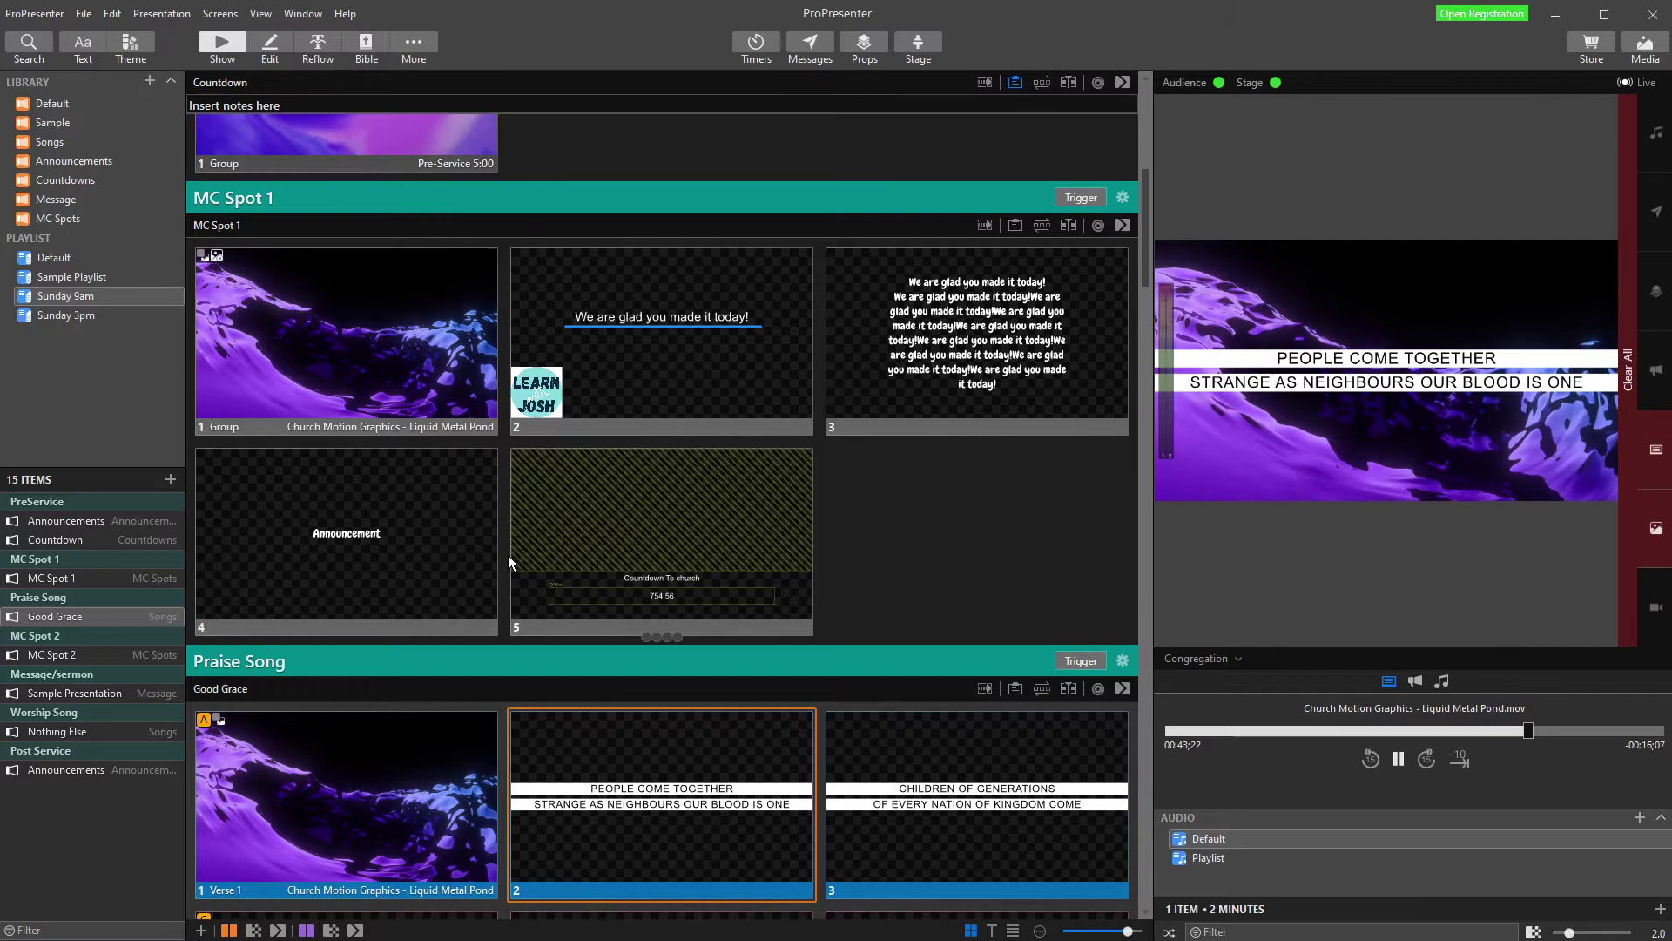
{"action": "scroll", "coordinate": [488, 487], "scroll_direction": "down", "scroll_amount": 2}
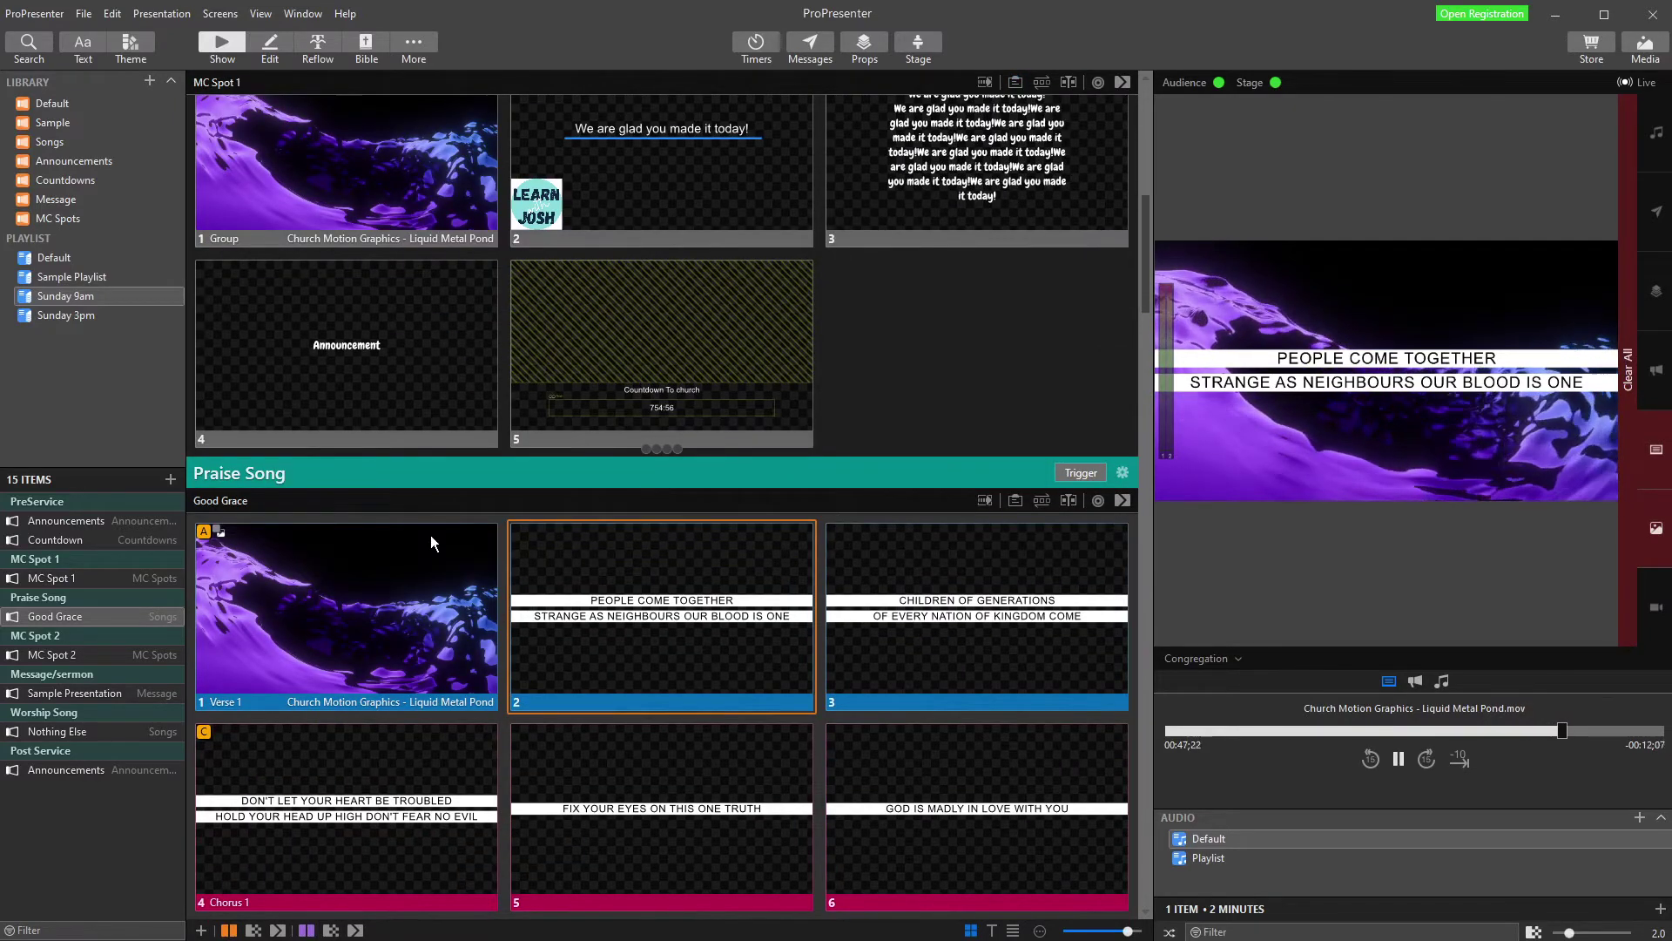
{"action": "scroll", "coordinate": [463, 554], "scroll_direction": "down", "scroll_amount": 15}
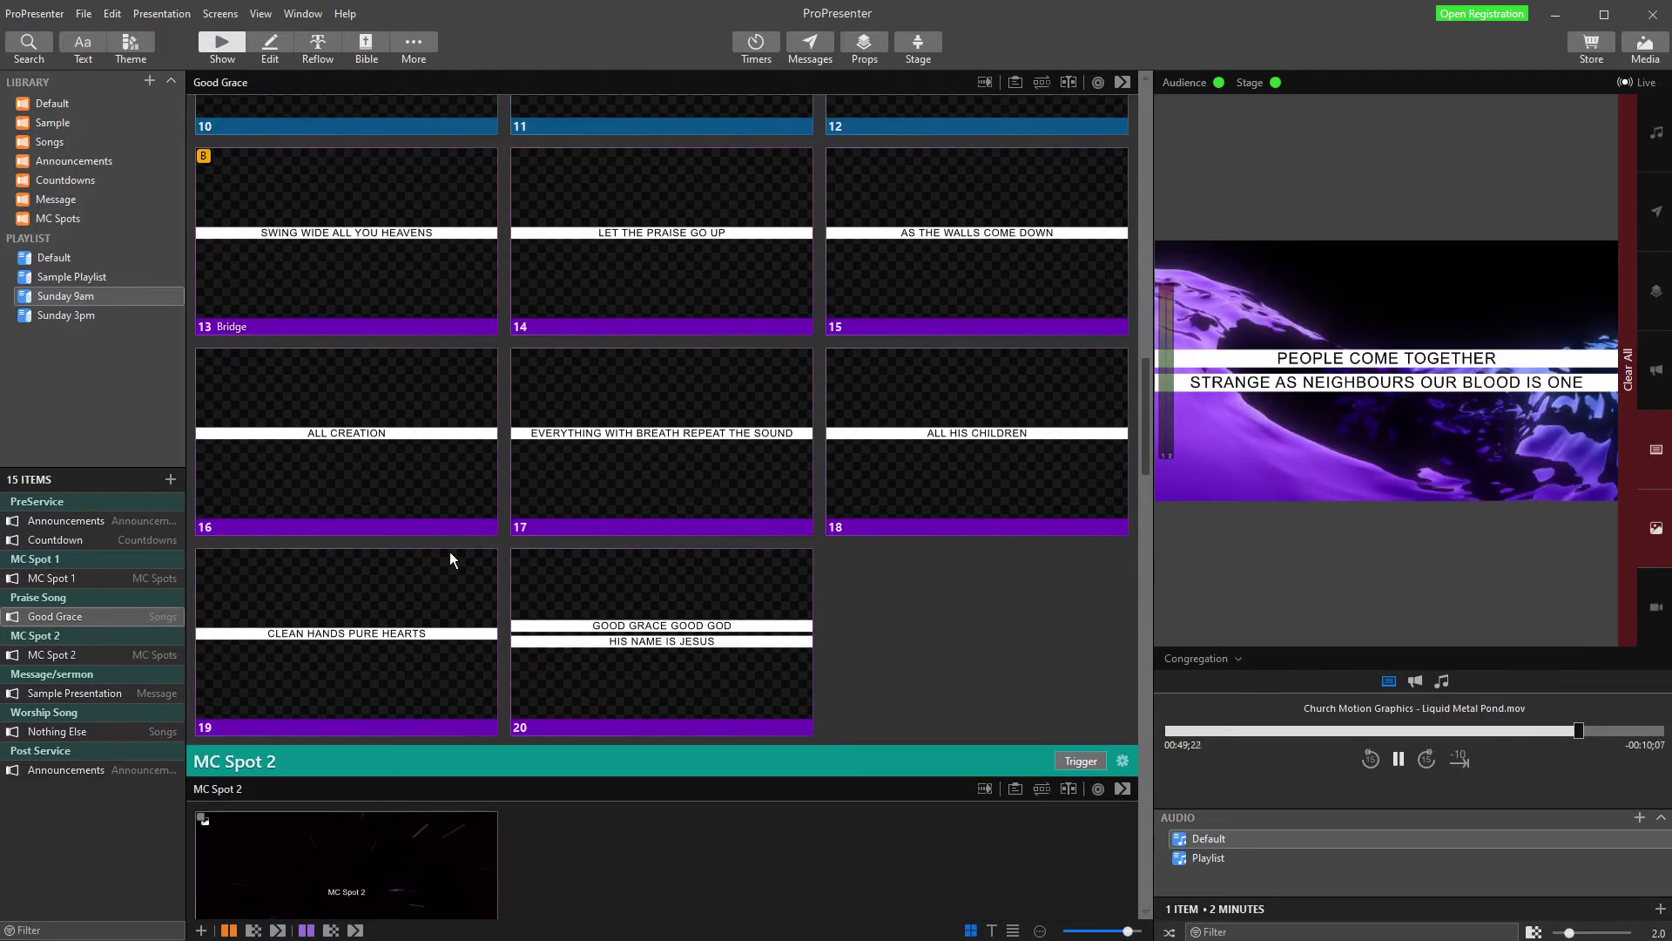
{"action": "scroll", "coordinate": [363, 513], "scroll_direction": "down", "scroll_amount": 4}
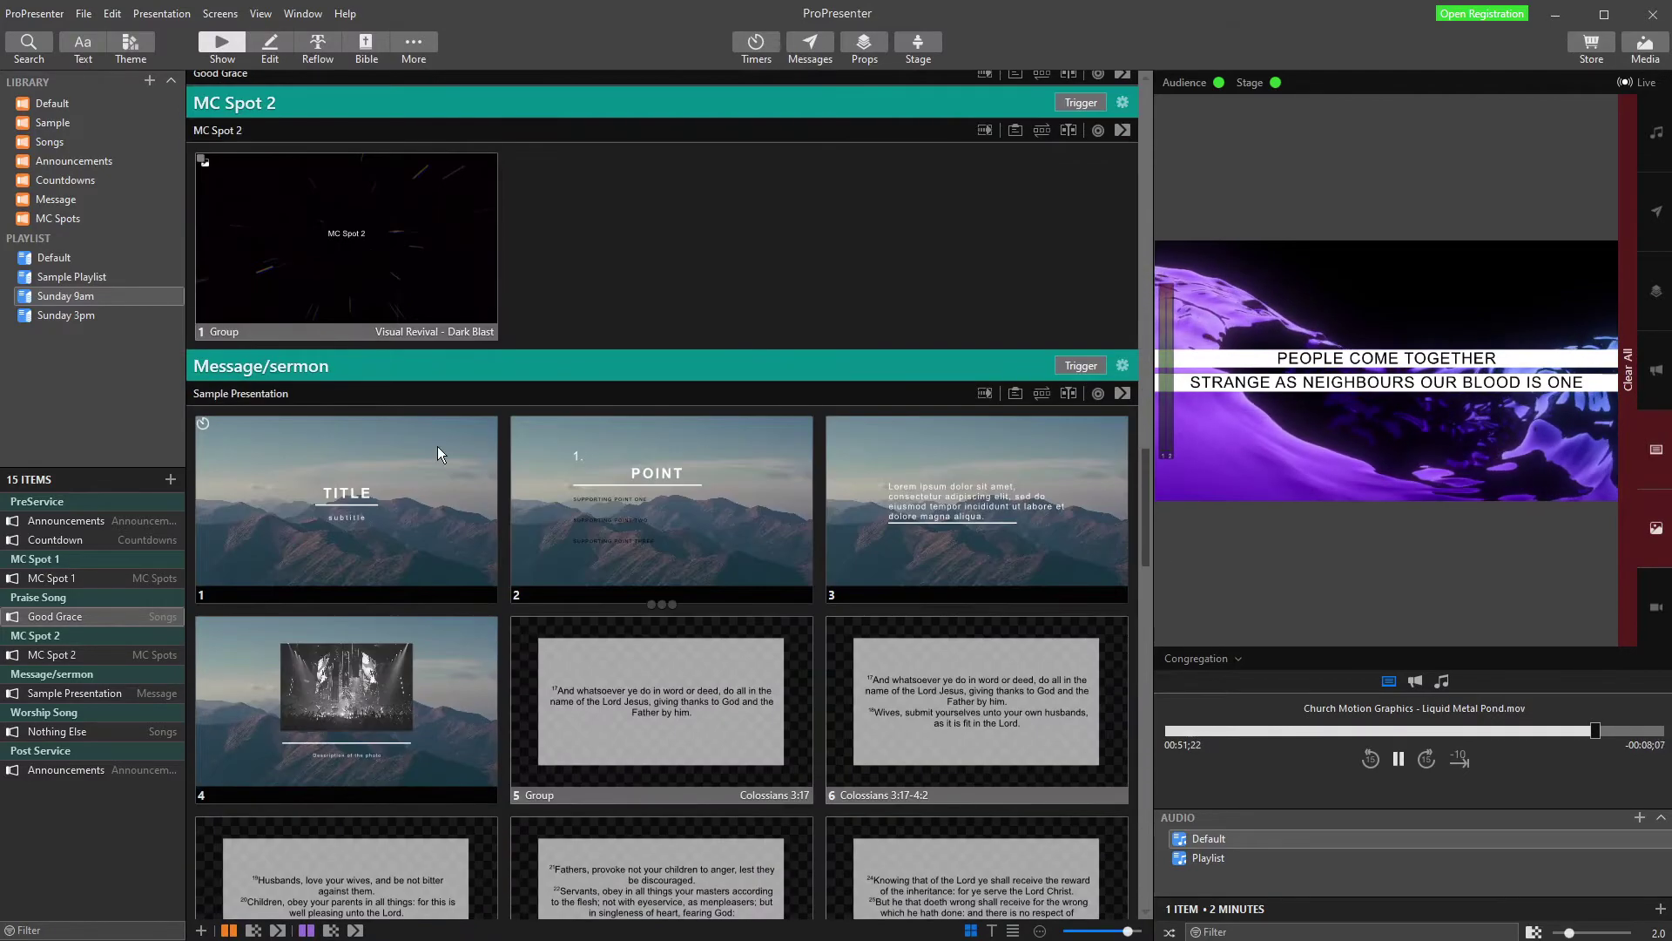
{"action": "scroll", "coordinate": [310, 298], "scroll_direction": "down", "scroll_amount": 10}
{"action": "scroll", "coordinate": [440, 666], "scroll_direction": "down", "scroll_amount": 4}
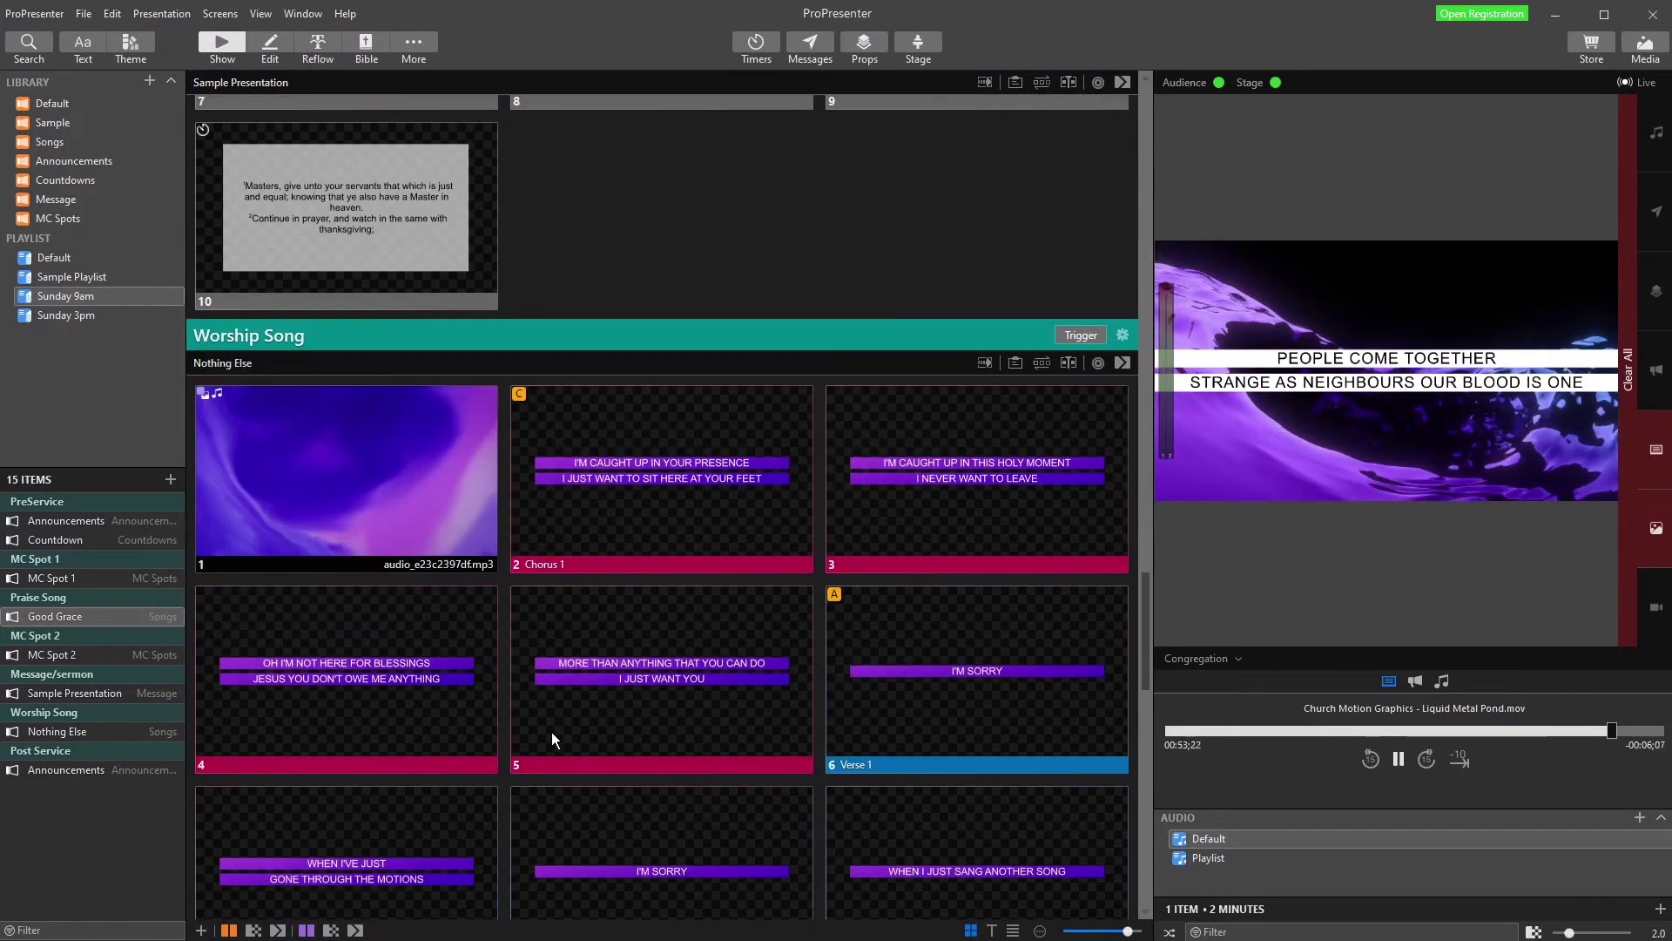
{"action": "scroll", "coordinate": [551, 732], "scroll_direction": "up", "scroll_amount": 10}
{"action": "scroll", "coordinate": [551, 732], "scroll_direction": "up", "scroll_amount": 4}
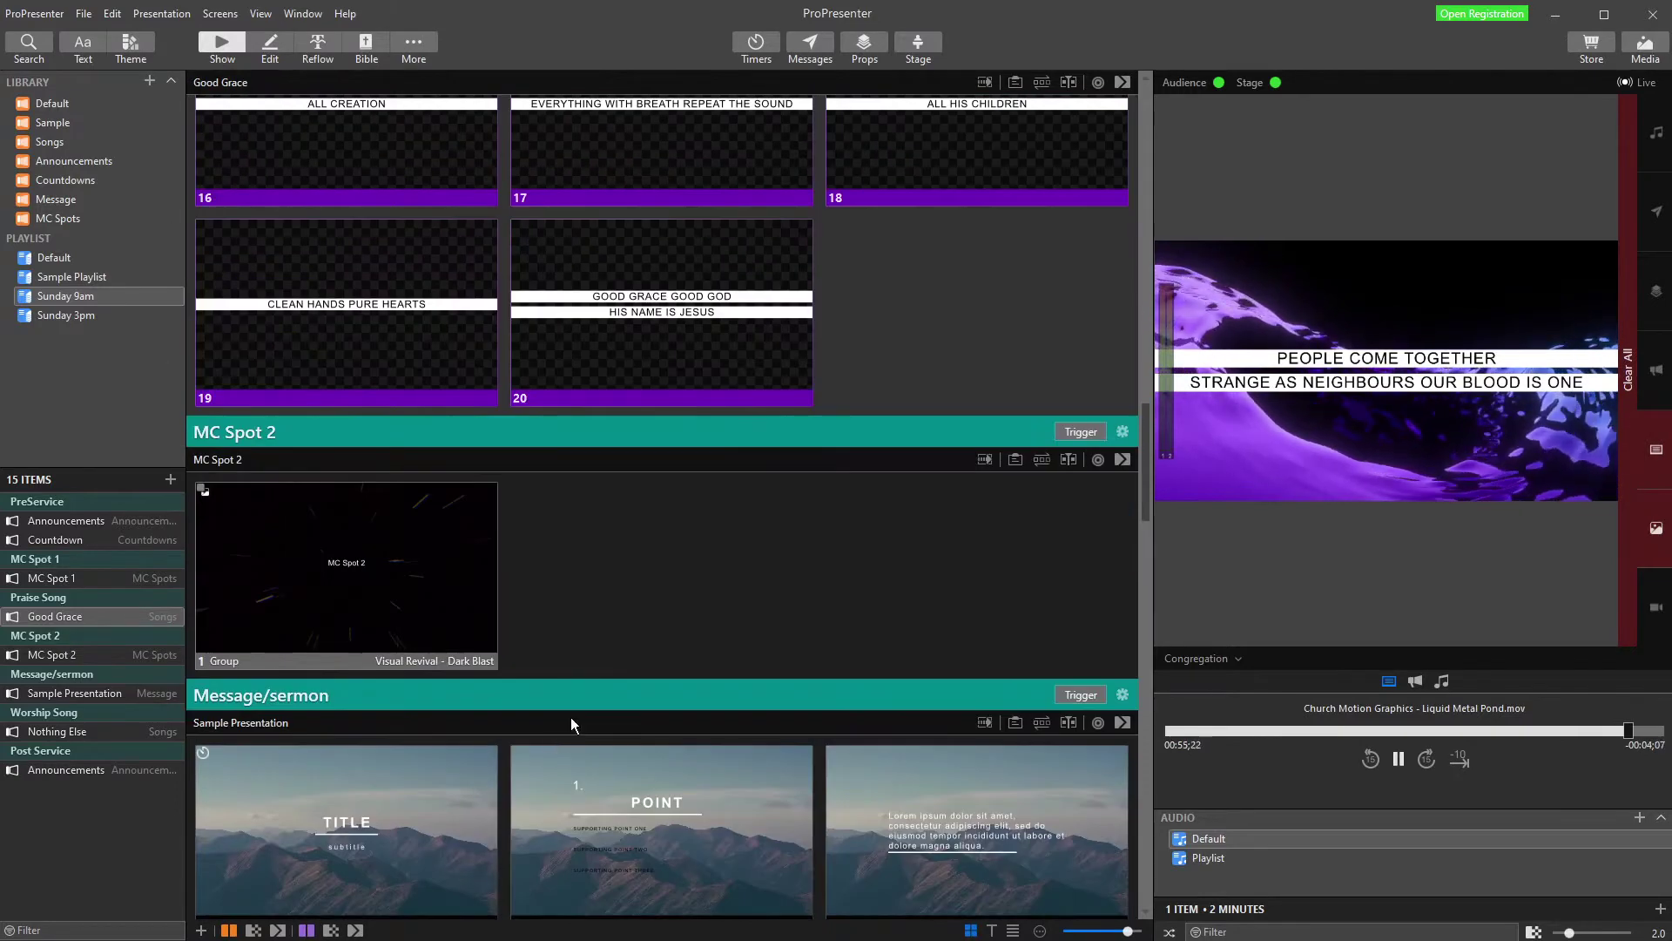
{"action": "scroll", "coordinate": [572, 717], "scroll_direction": "up", "scroll_amount": 2}
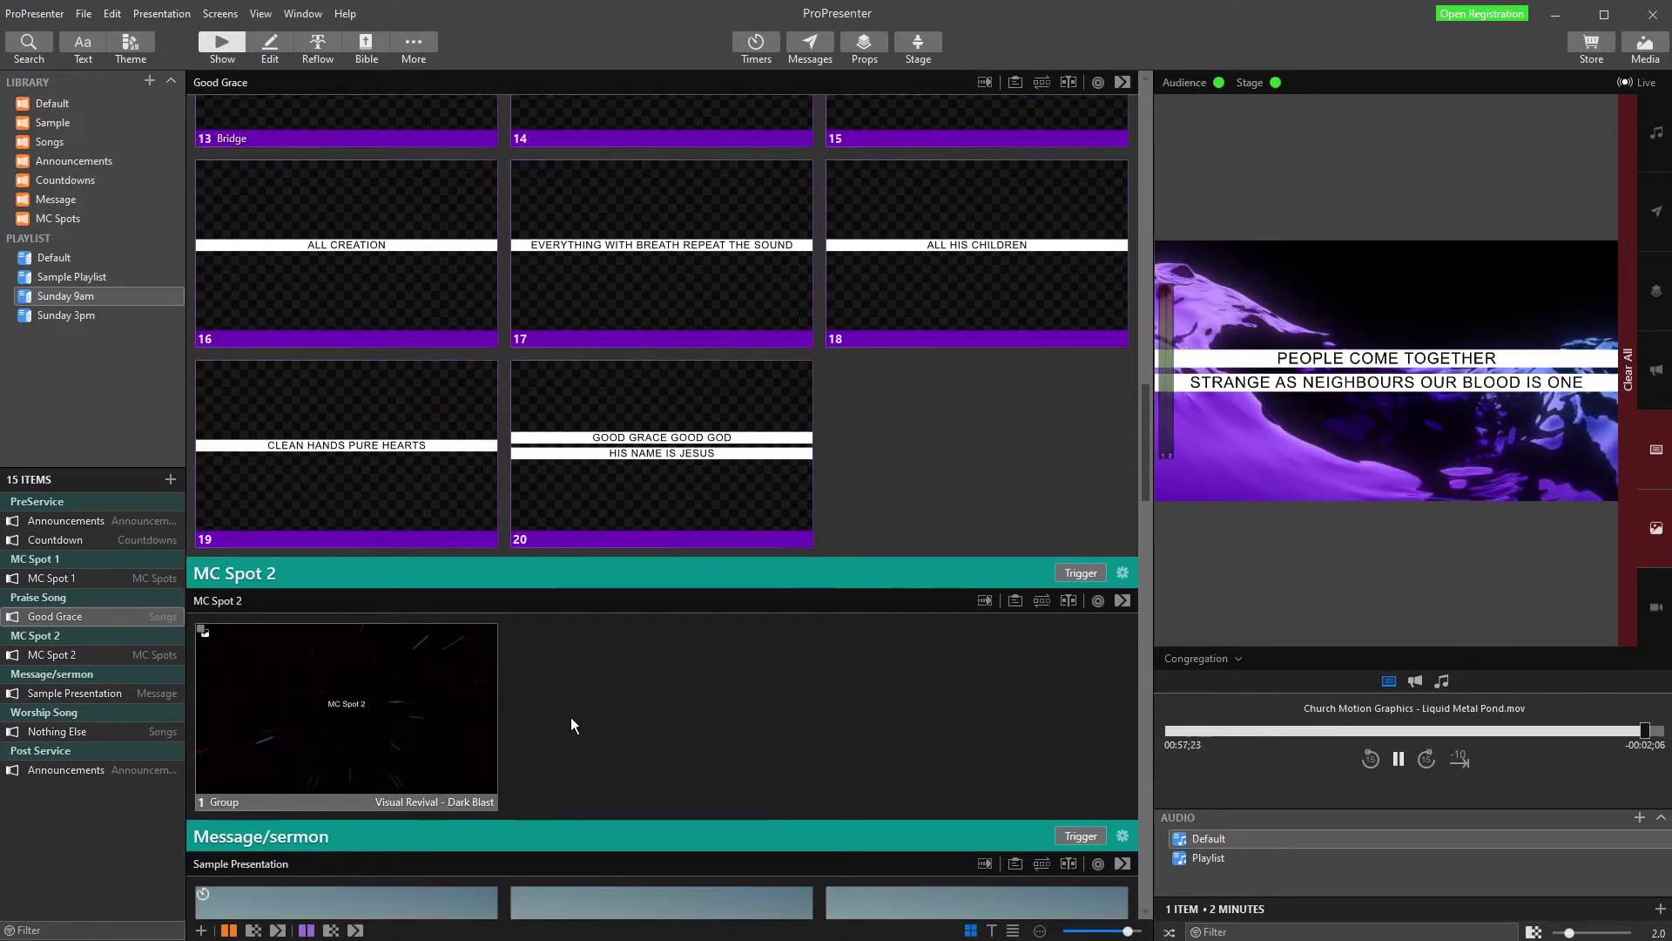
{"action": "scroll", "coordinate": [571, 718], "scroll_direction": "up", "scroll_amount": 1}
{"action": "scroll", "coordinate": [571, 718], "scroll_direction": "up", "scroll_amount": 10}
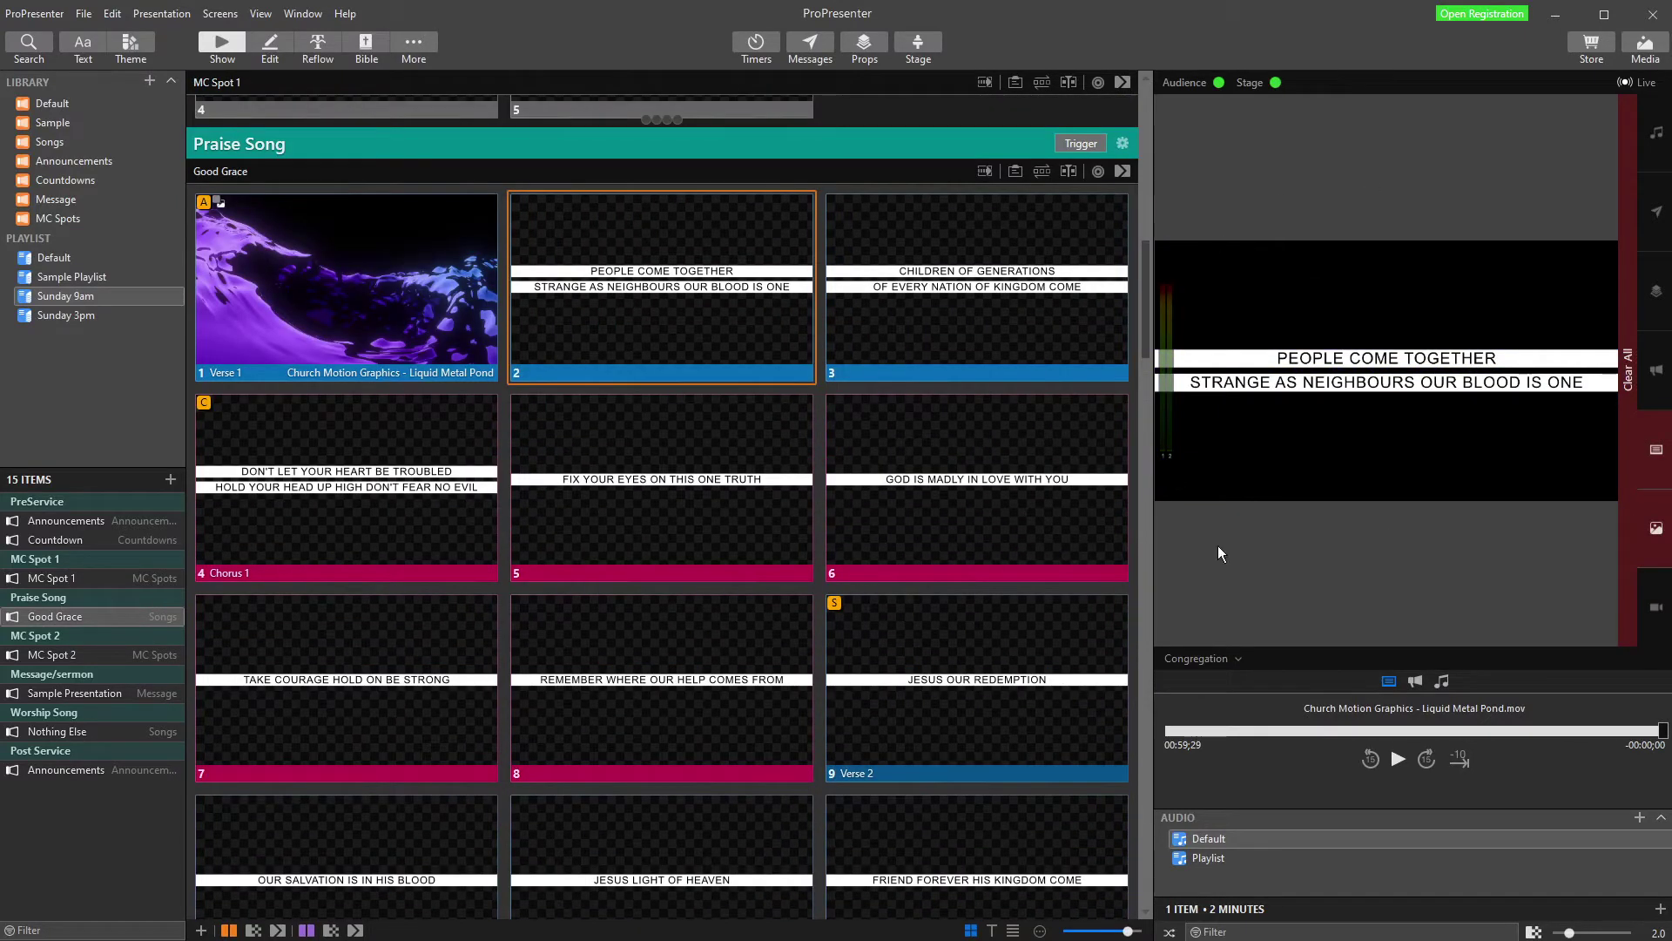
{"action": "left_click", "coordinate": [358, 290]}
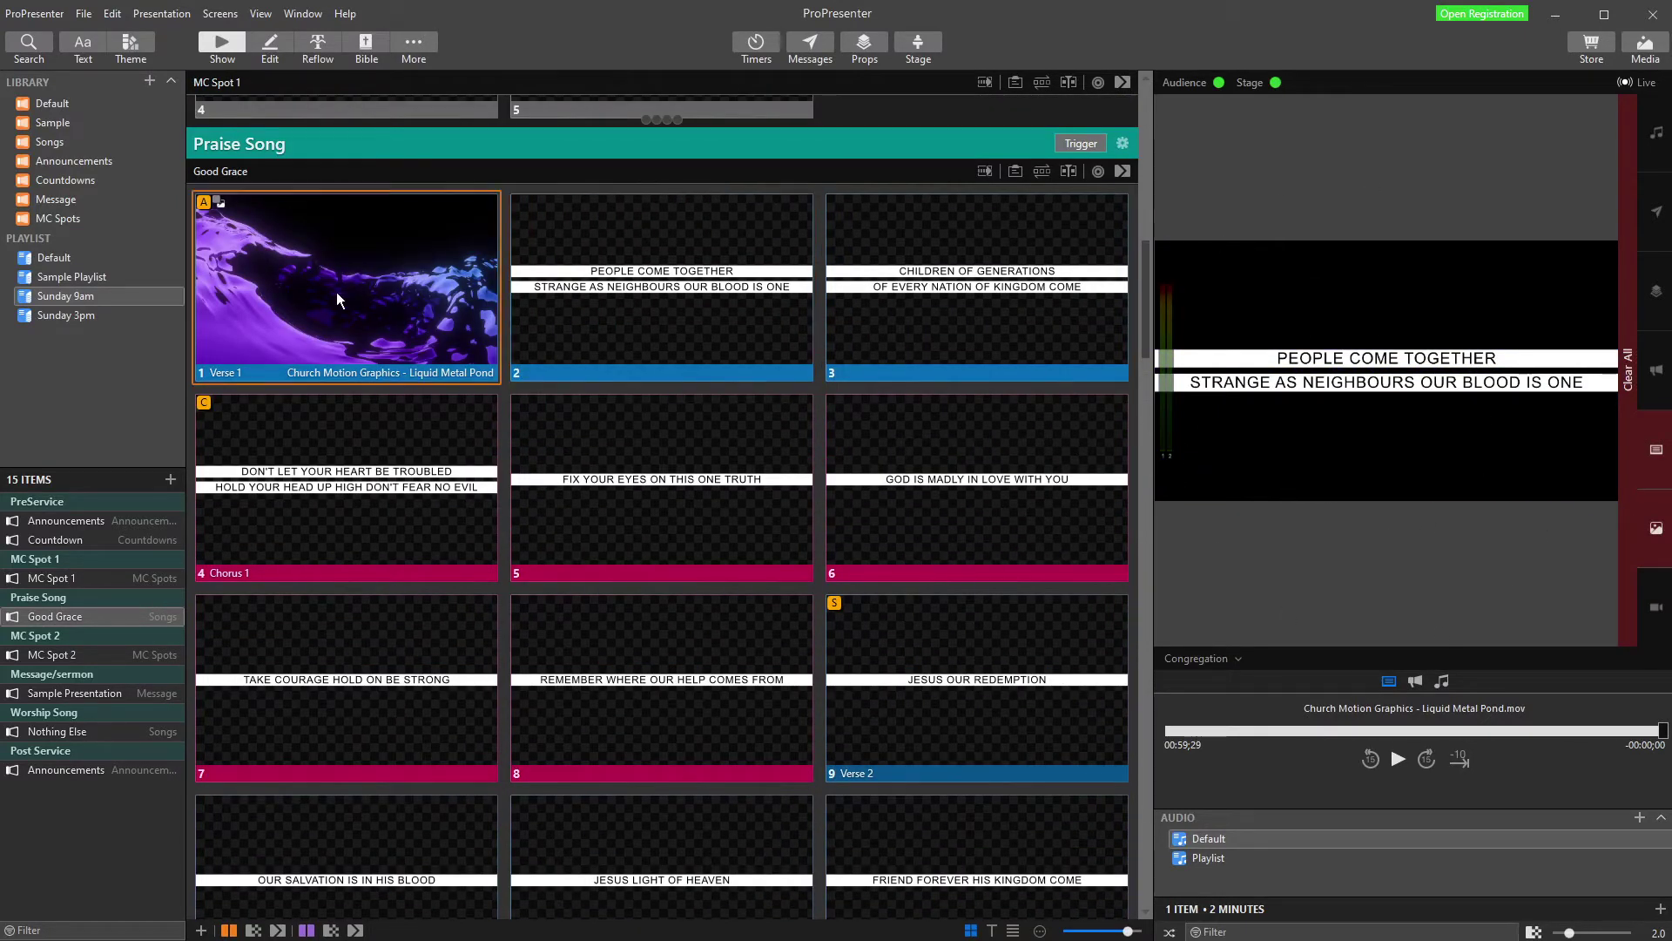
{"action": "left_click", "coordinate": [653, 283]}
{"action": "key", "text": "Right"}
{"action": "key", "text": "Down"}
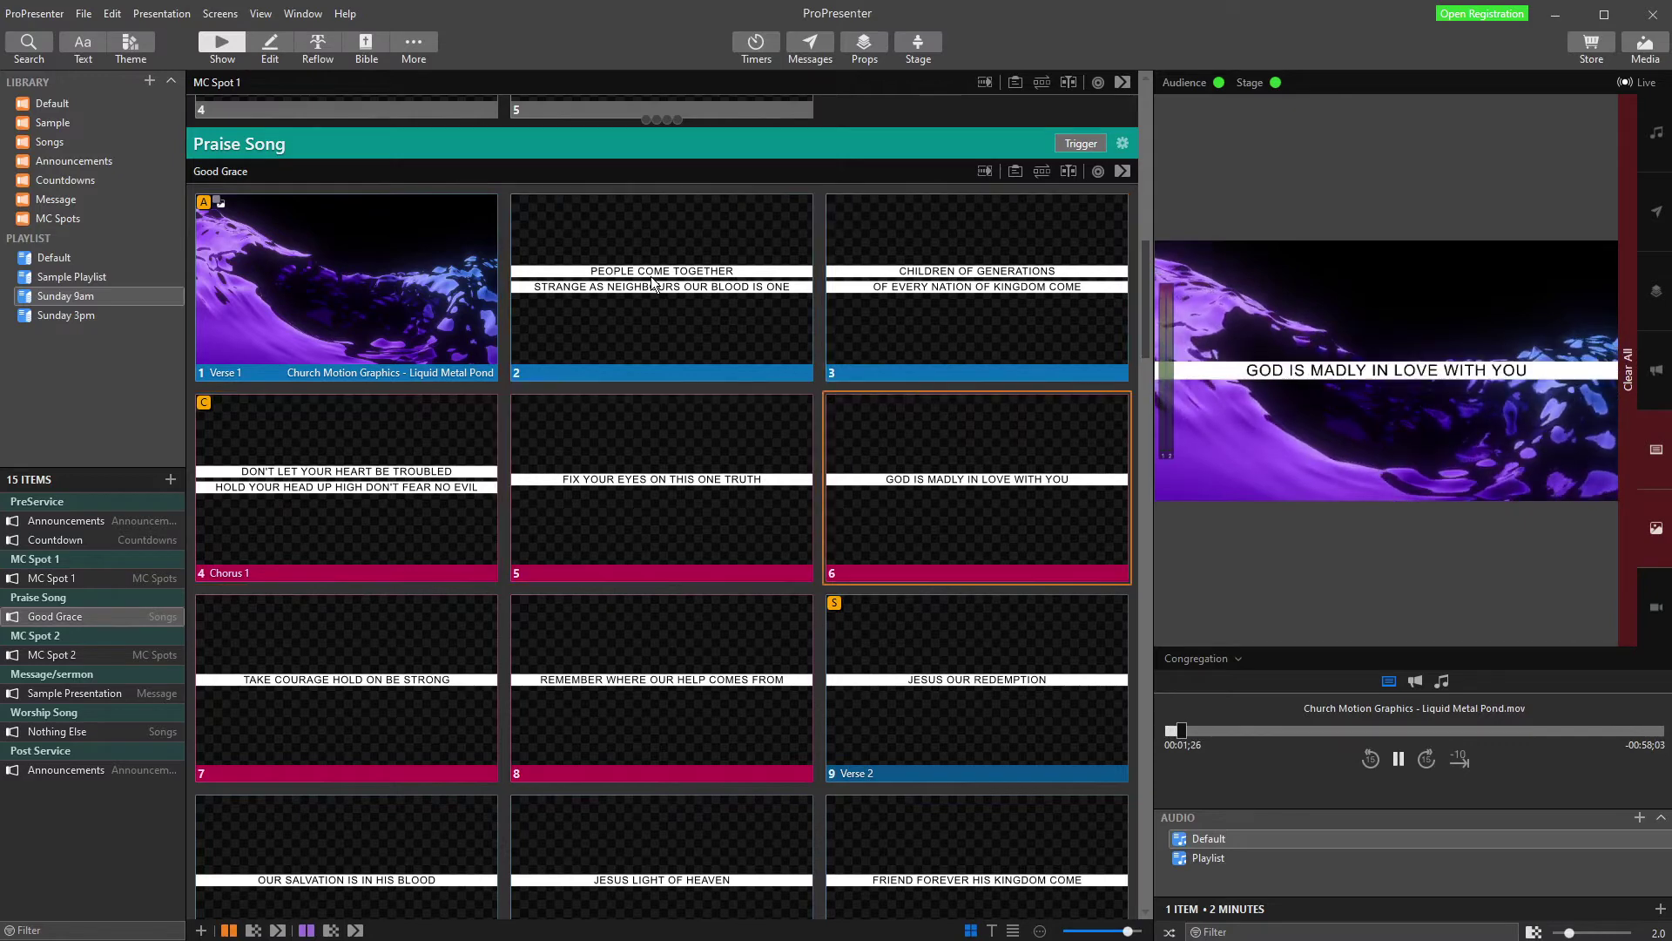
{"action": "key", "text": "Down"}
{"action": "key", "text": "Right"}
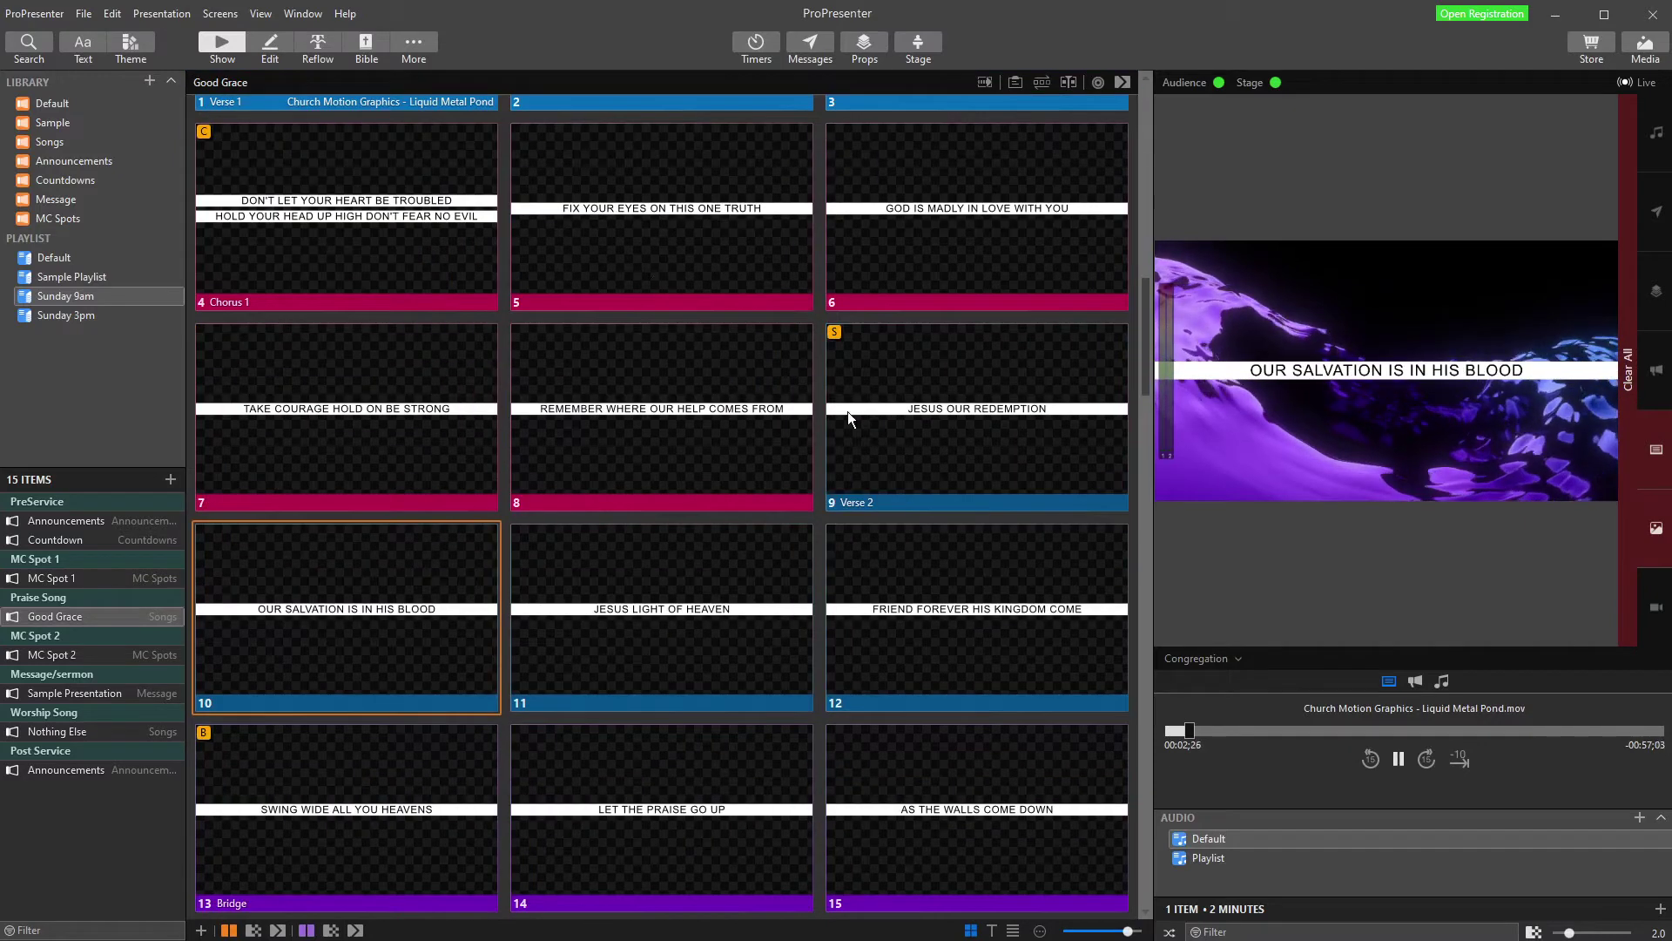
Preview the Livestream output and advance past Good Grace through MC Spot 2 and the sermon slides
{"action": "left_click", "coordinate": [1203, 653]}
{"action": "left_click", "coordinate": [1216, 713]}
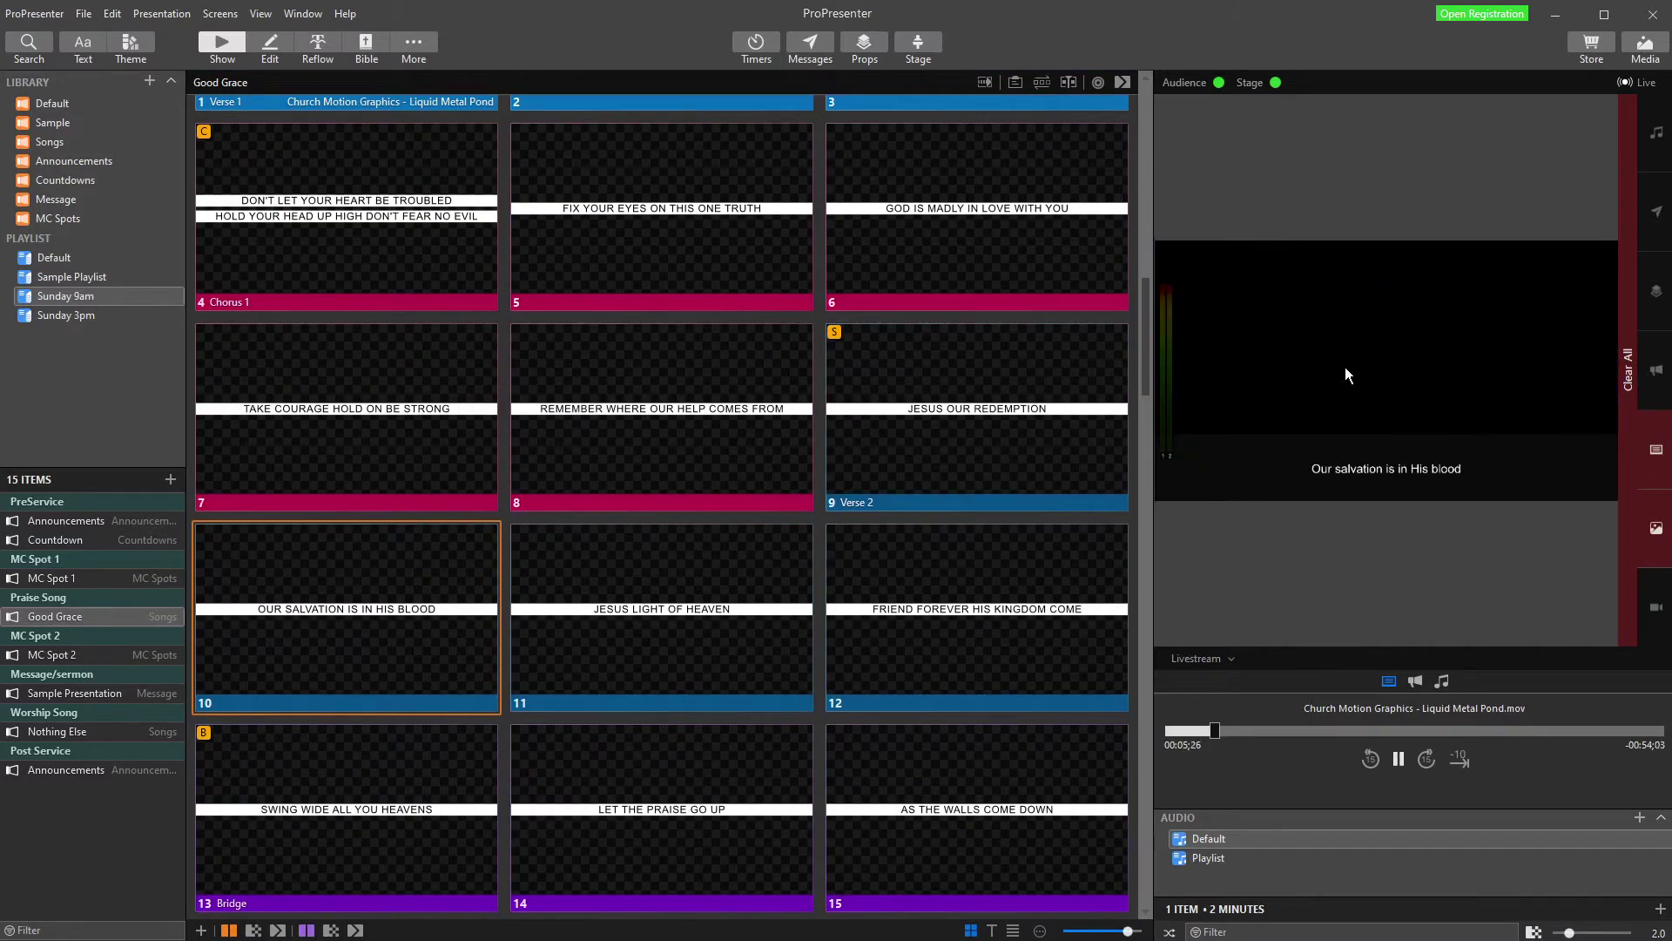
{"action": "scroll", "coordinate": [676, 517], "scroll_direction": "up", "scroll_amount": 3}
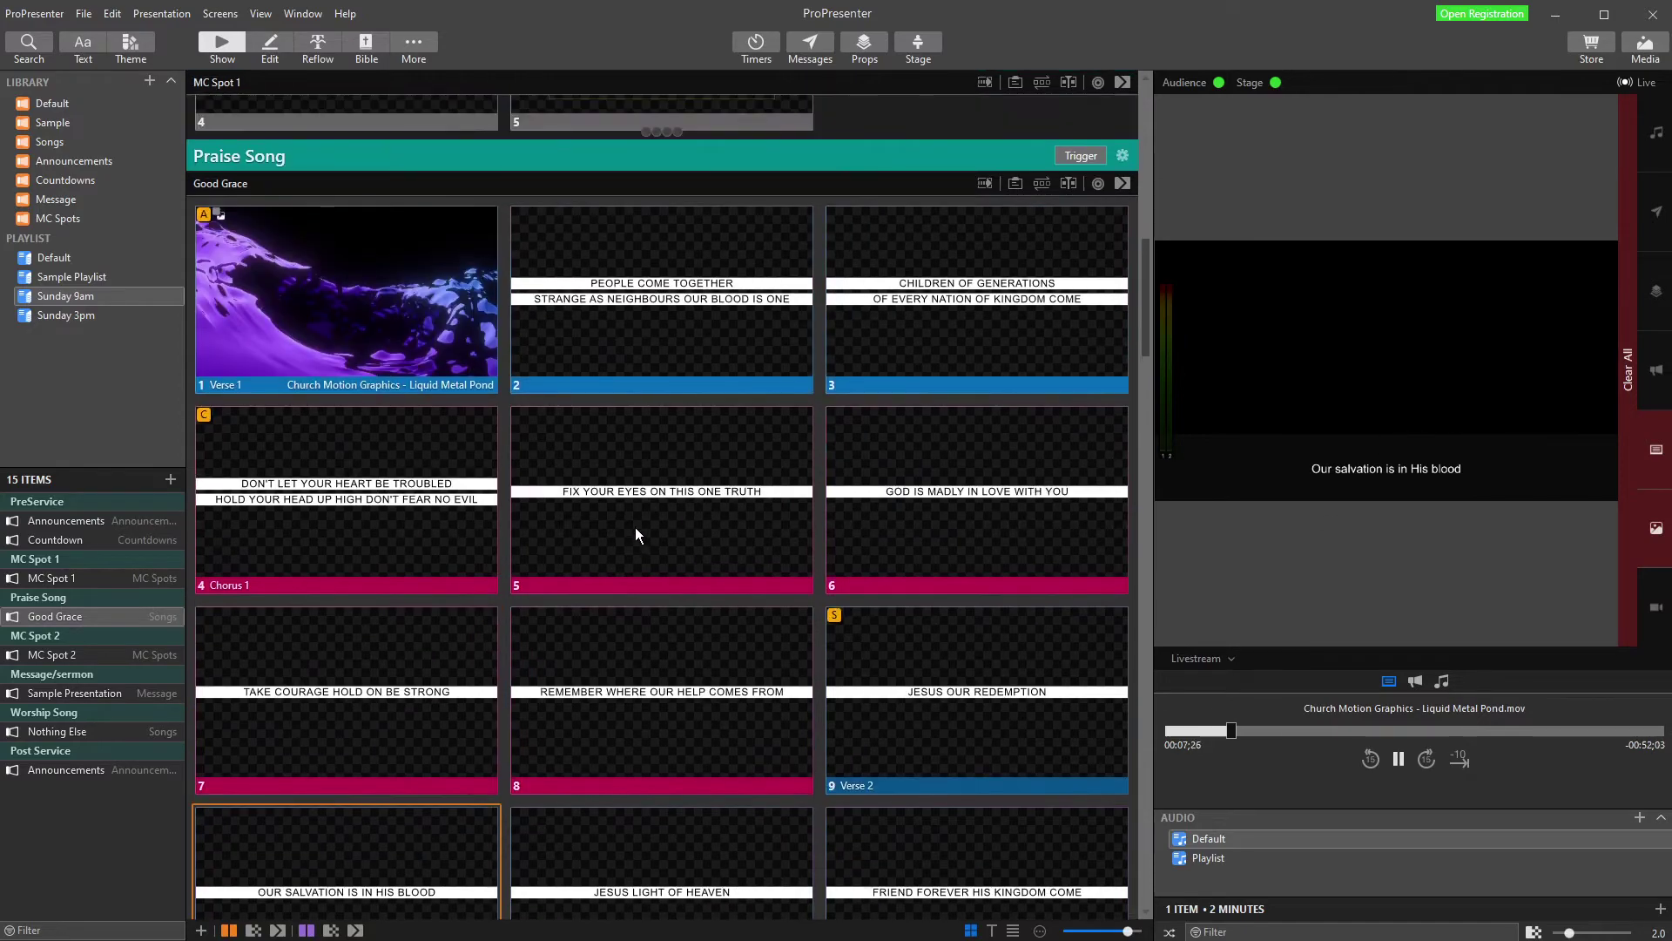
{"action": "scroll", "coordinate": [614, 512], "scroll_direction": "up", "scroll_amount": 3}
{"action": "scroll", "coordinate": [614, 512], "scroll_direction": "down", "scroll_amount": 8}
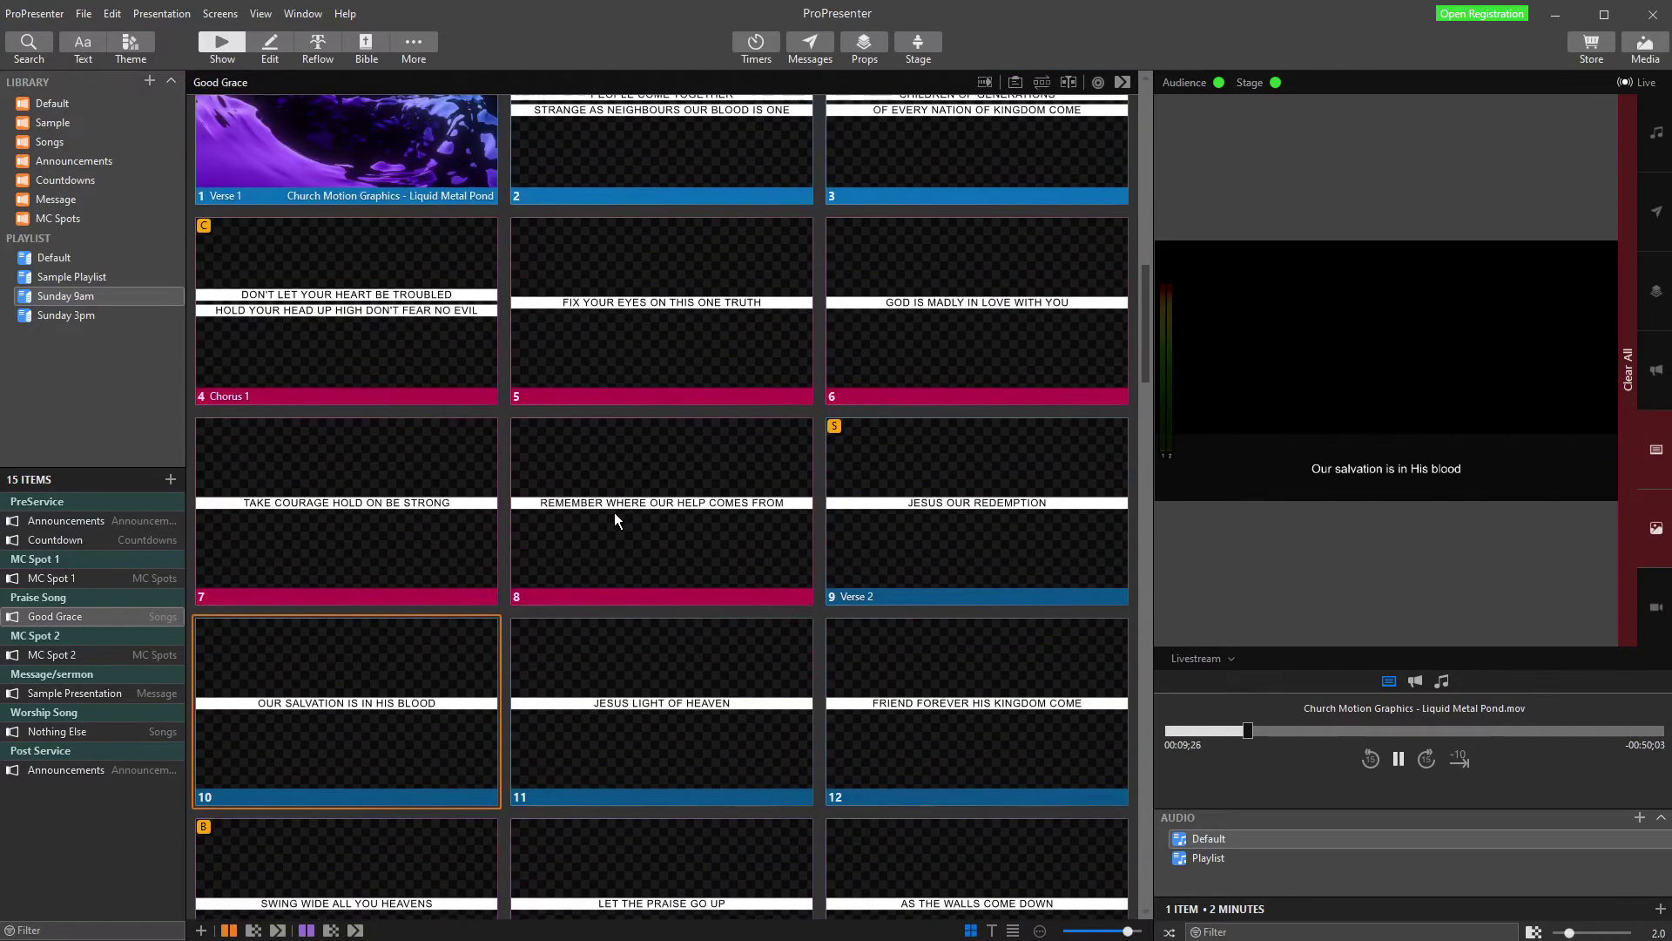
{"action": "scroll", "coordinate": [594, 529], "scroll_direction": "down", "scroll_amount": 2}
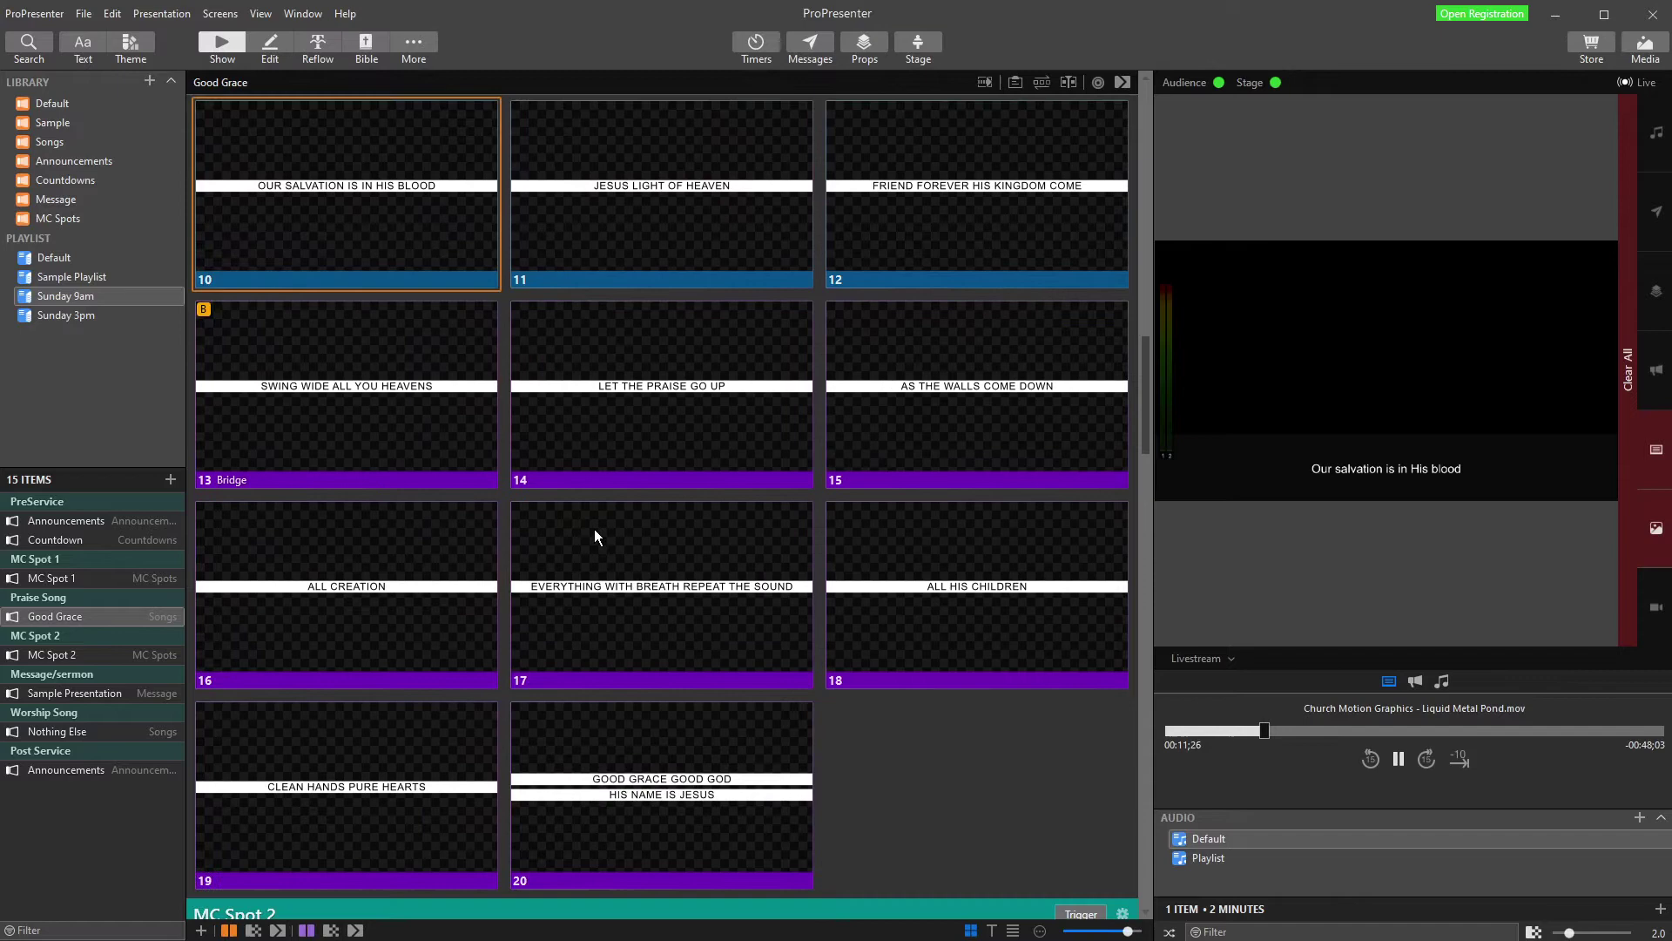
{"action": "scroll", "coordinate": [594, 530], "scroll_direction": "up", "scroll_amount": 2}
{"action": "key", "text": "Right"}
{"action": "key", "text": "Right"}
{"action": "key", "text": "Right"}
{"action": "key", "text": "Right"}
{"action": "key", "text": "Right"}
{"action": "key", "text": "Right"}
{"action": "key", "text": "Right"}
{"action": "key", "text": "Right"}
{"action": "key", "text": "Right"}
{"action": "key", "text": "Right"}
{"action": "key", "text": "Right"}
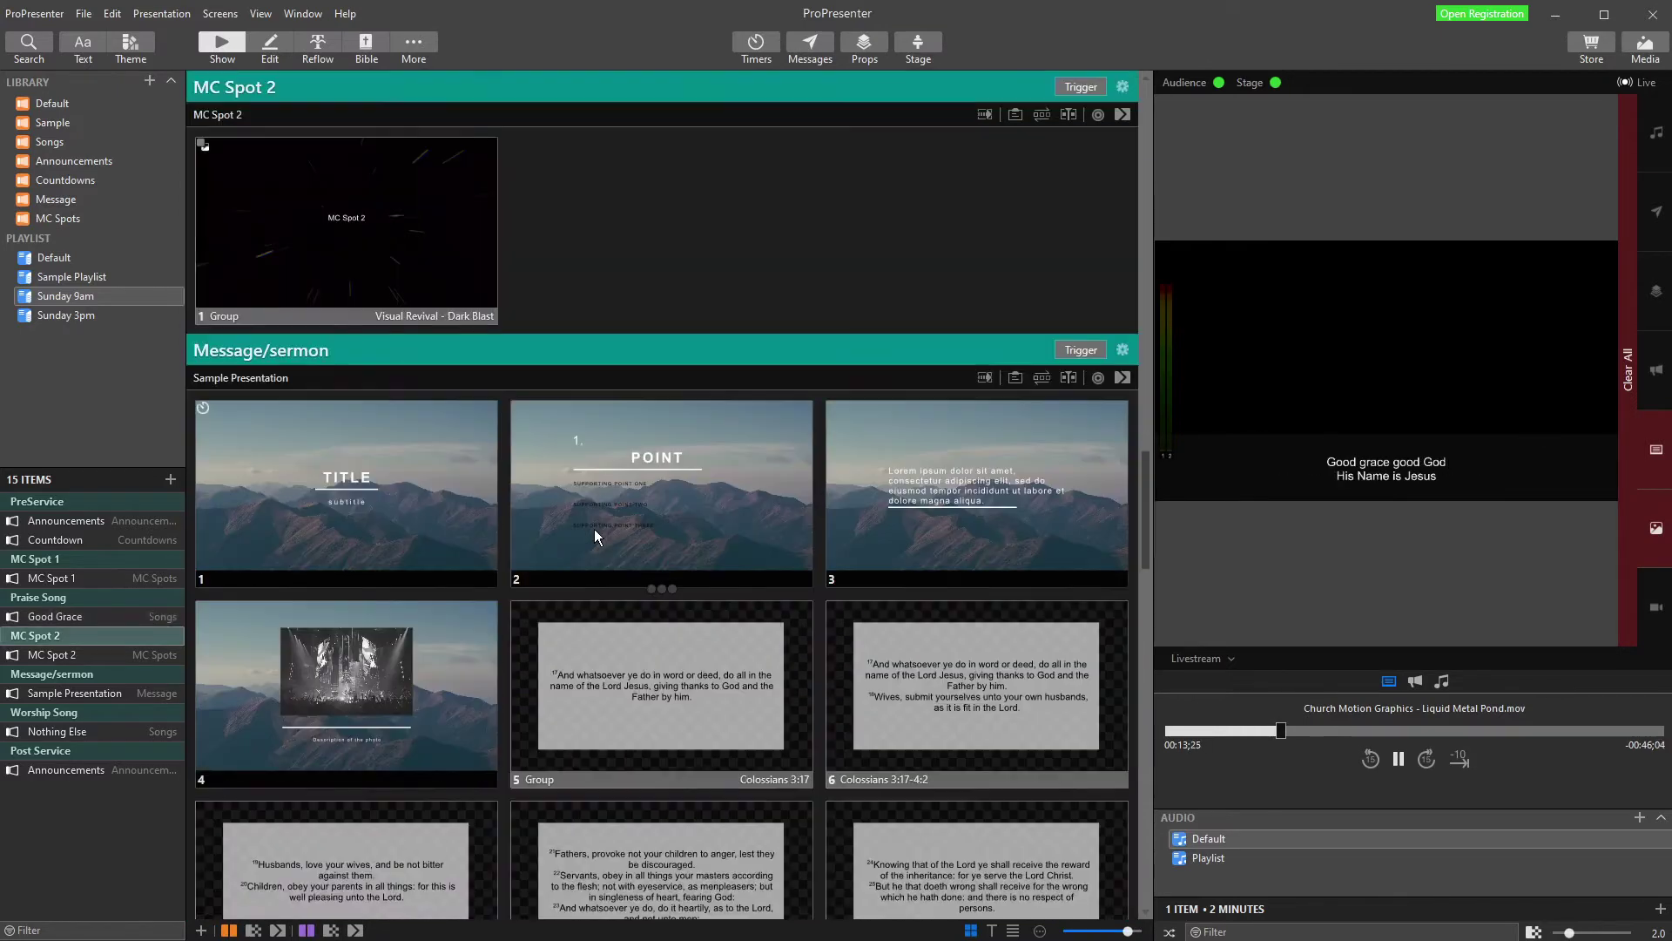
{"action": "key", "text": "Right"}
{"action": "key", "text": "Right"}
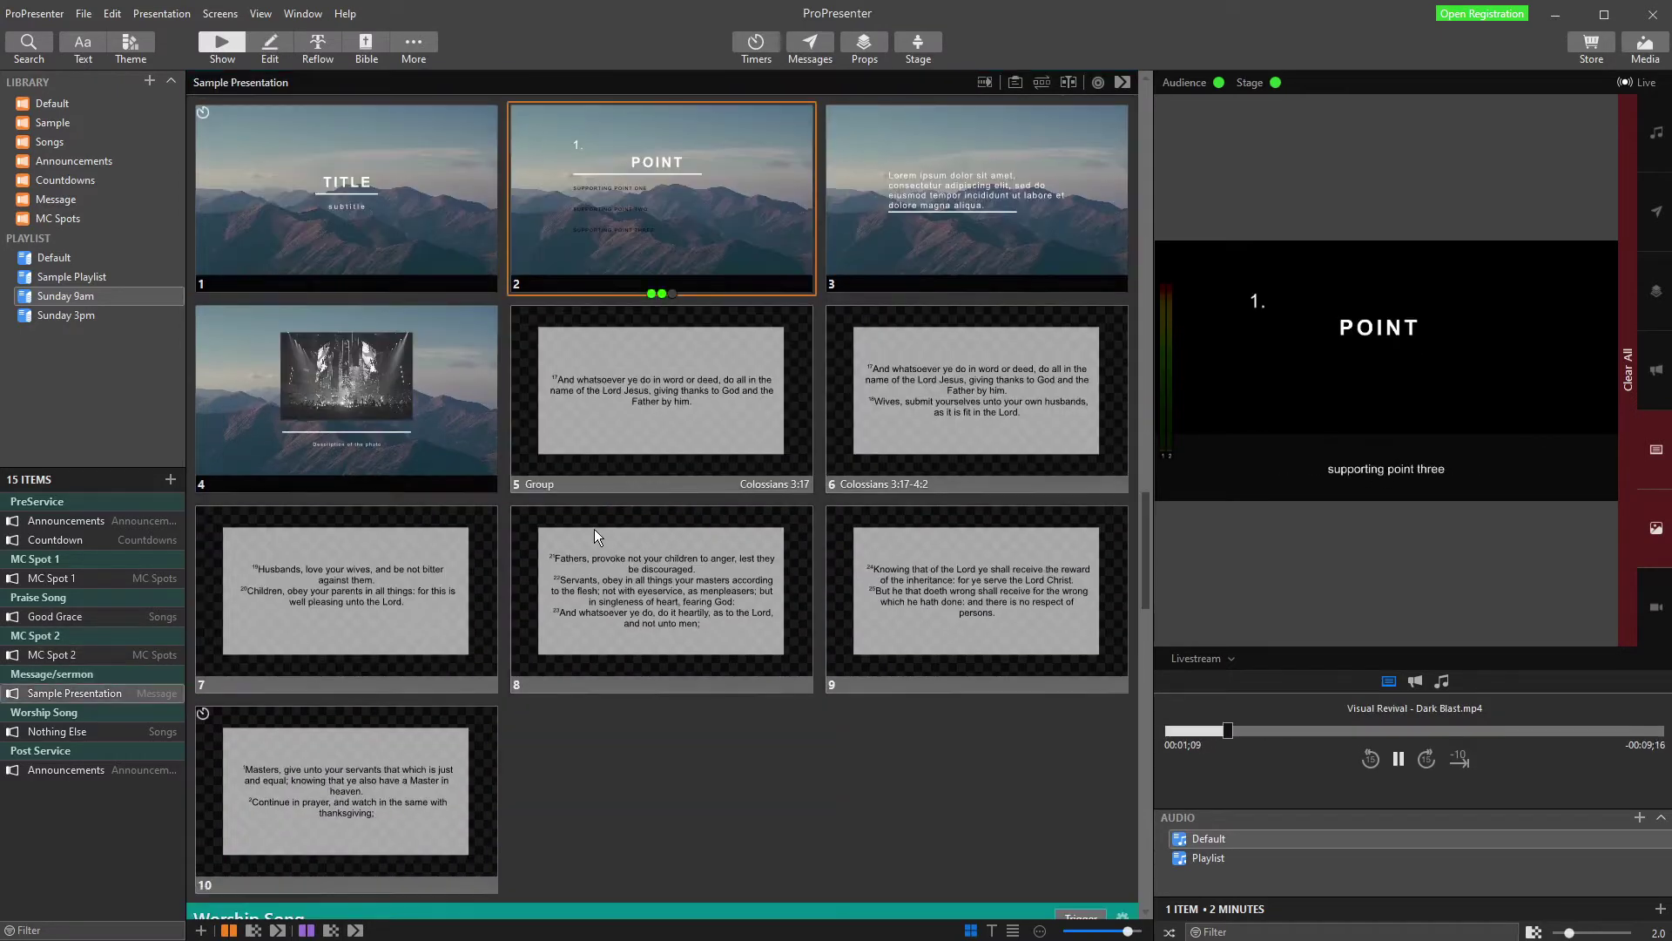
{"action": "key", "text": "Right"}
{"action": "key", "text": "Right"}
{"action": "key", "text": "Right"}
{"action": "key", "text": "Right"}
{"action": "key", "text": "Right"}
{"action": "key", "text": "Right"}
{"action": "key", "text": "Right"}
{"action": "key", "text": "Right"}
{"action": "key", "text": "Right"}
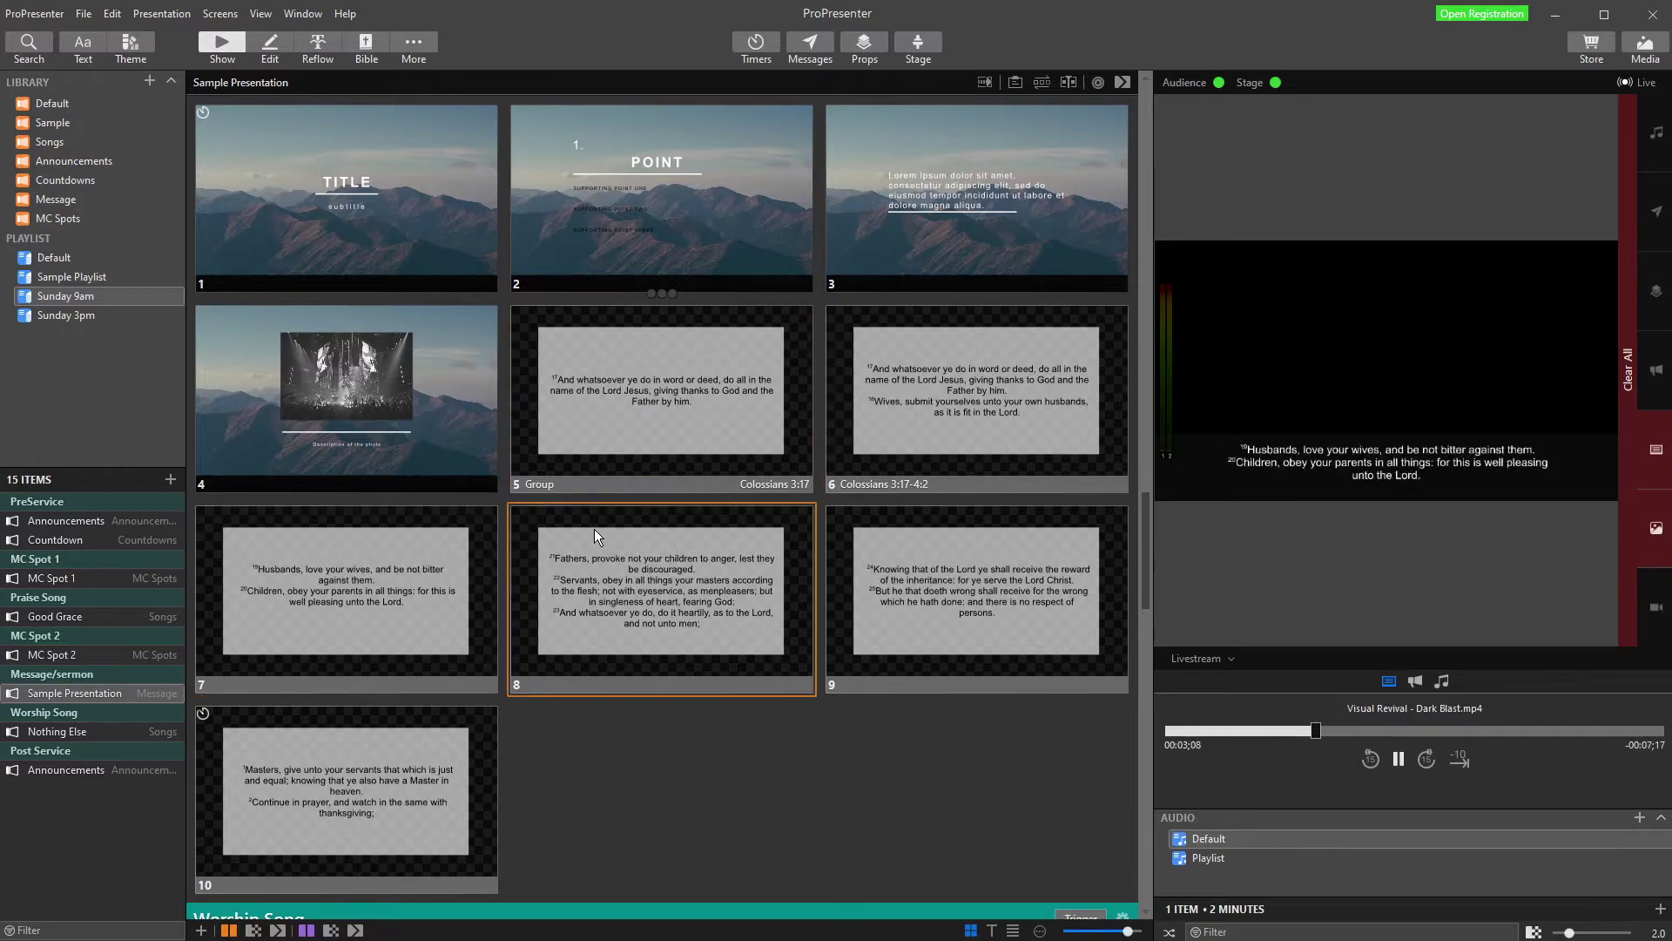
{"action": "key", "text": "Right"}
{"action": "key", "text": "Right"}
{"action": "key", "text": "Right"}
{"action": "key", "text": "Right"}
{"action": "key", "text": "Right"}
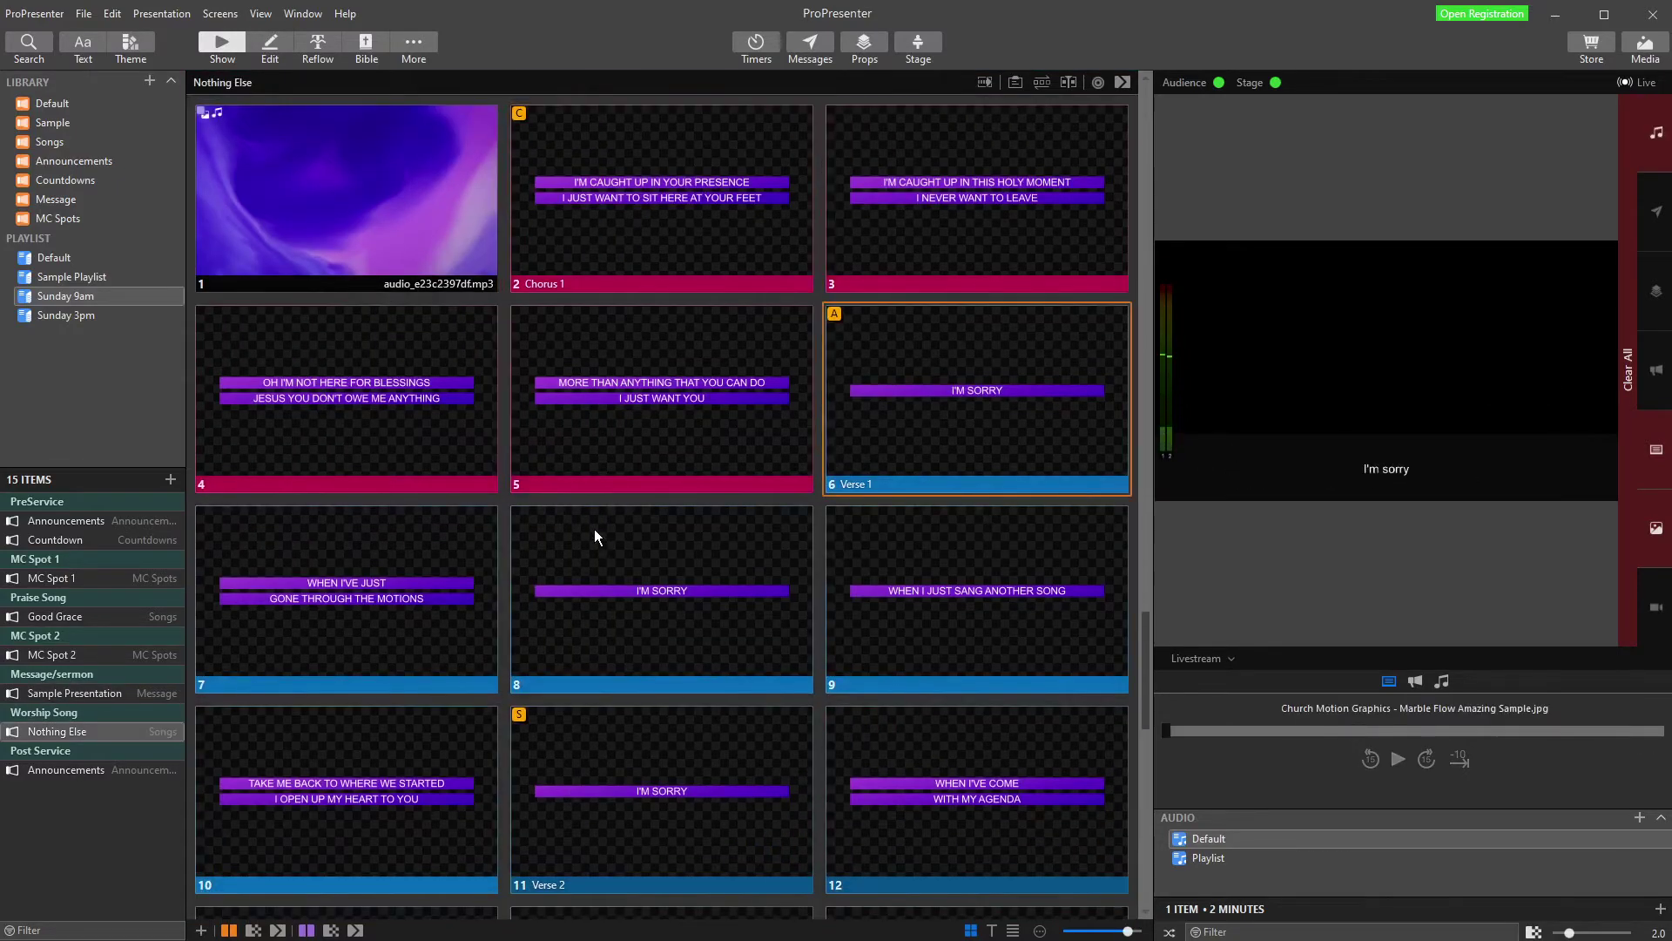
Advance to the next Nothing Else slide, then clear all content from the output
{"action": "scroll", "coordinate": [571, 505], "scroll_direction": "up", "scroll_amount": 3}
{"action": "scroll", "coordinate": [575, 512], "scroll_direction": "up", "scroll_amount": 5}
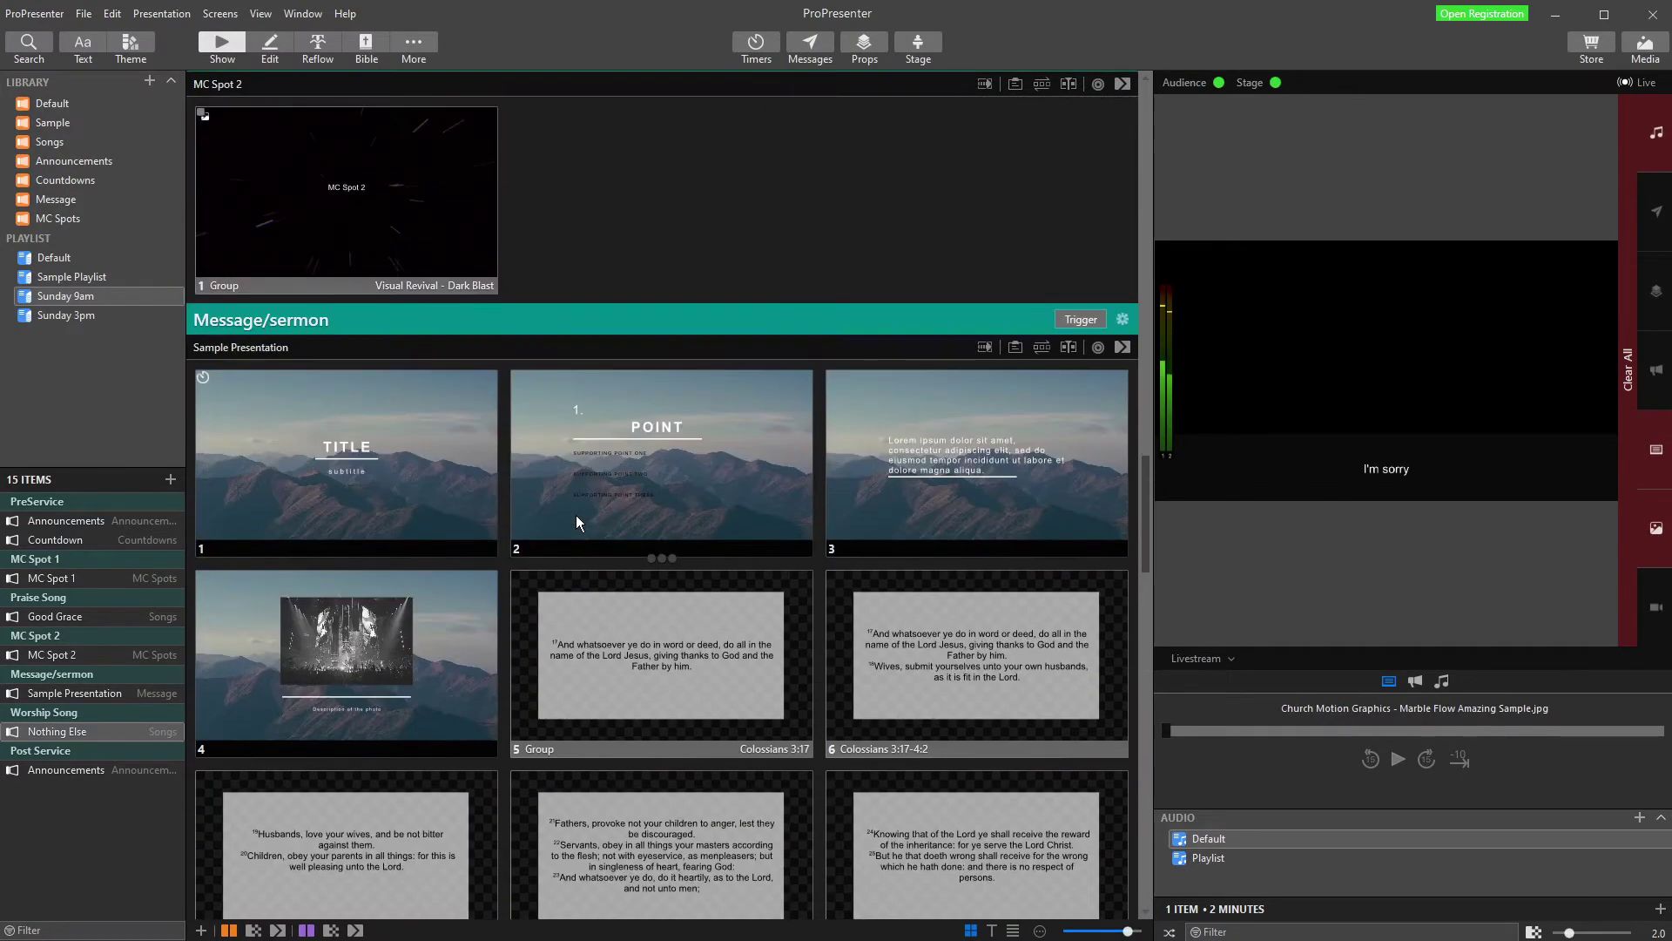
{"action": "key", "text": "Right"}
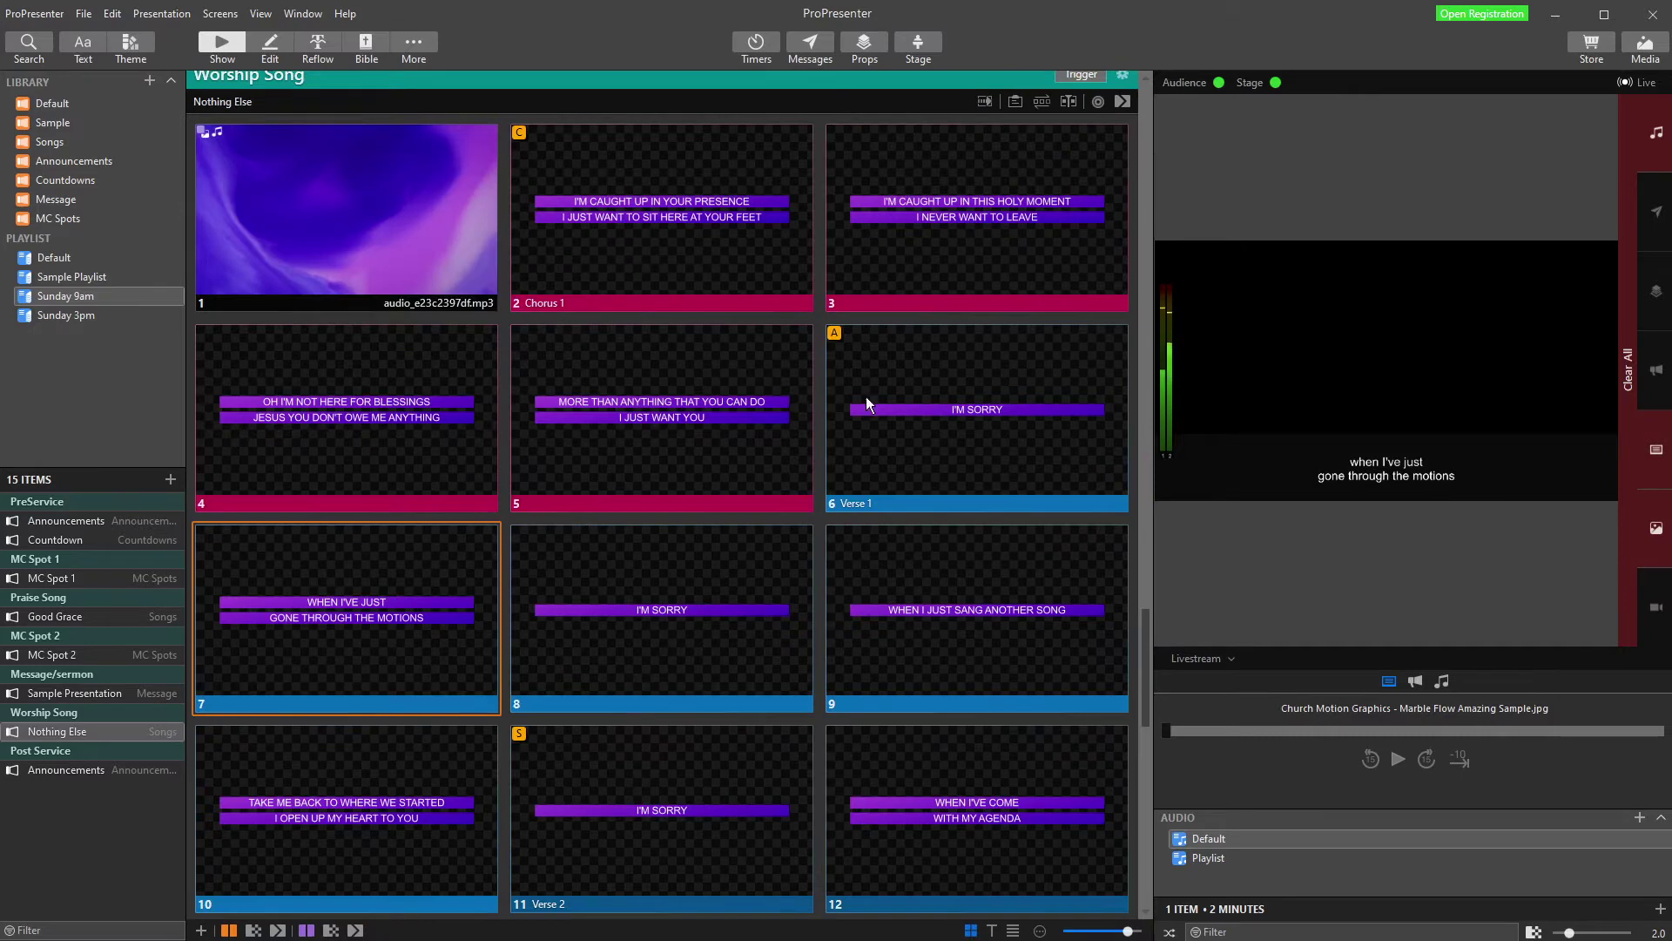
{"action": "left_click", "coordinate": [1628, 369]}
{"action": "scroll", "coordinate": [784, 636], "scroll_direction": "up", "scroll_amount": 4}
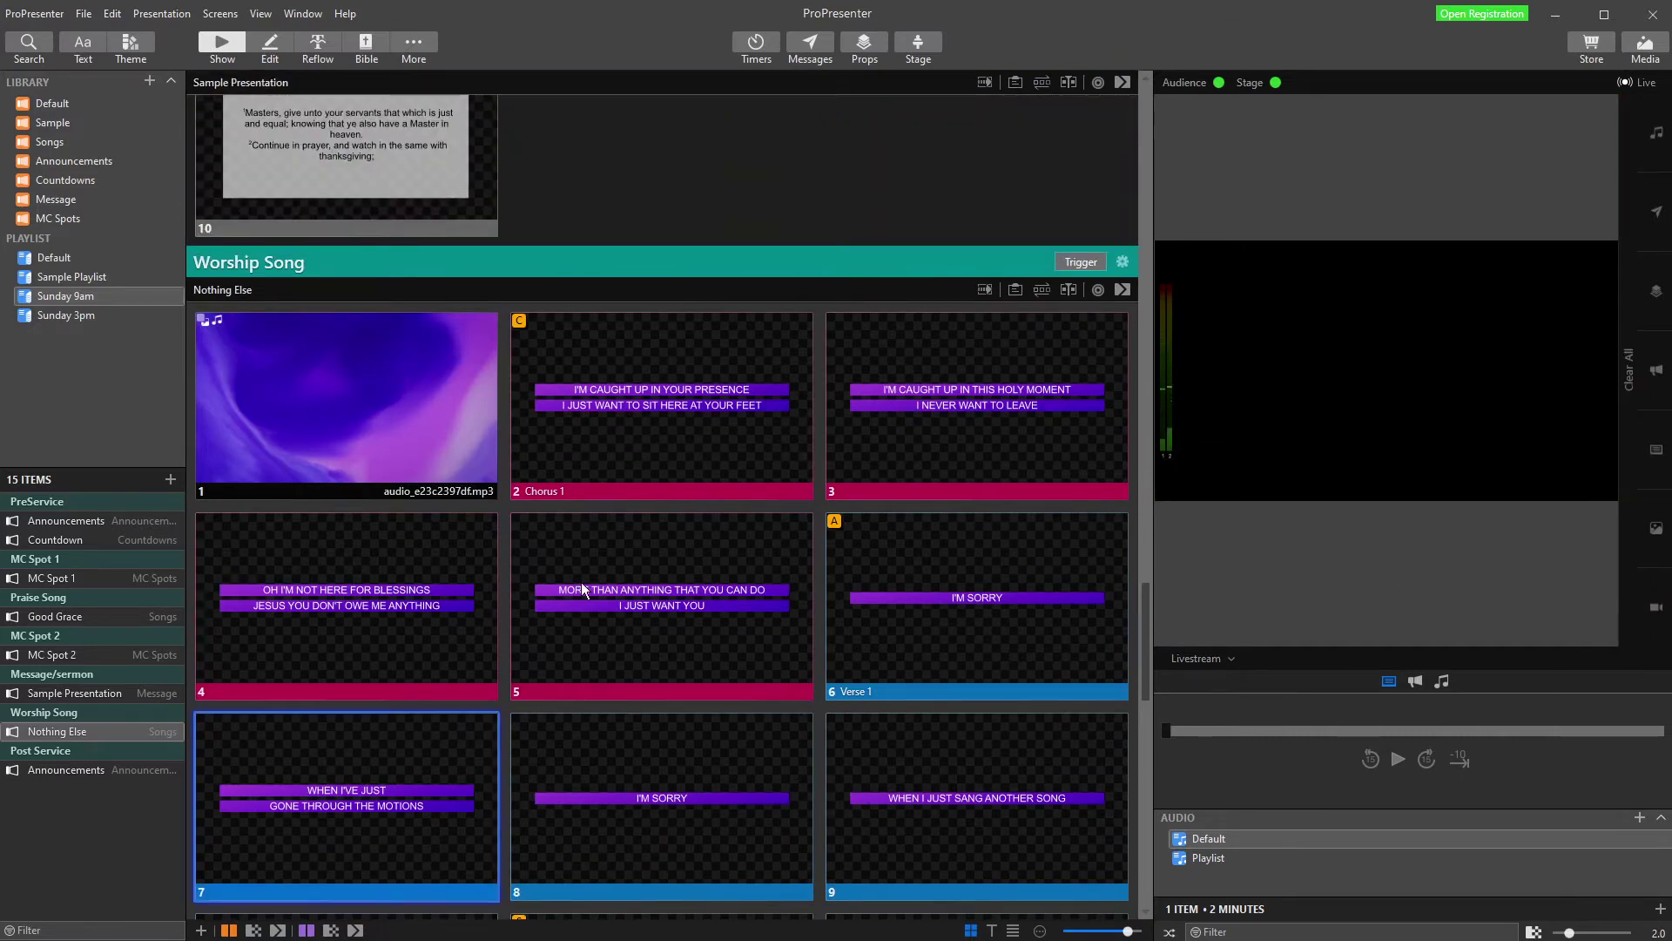
{"action": "scroll", "coordinate": [538, 623], "scroll_direction": "up", "scroll_amount": 1}
{"action": "scroll", "coordinate": [536, 641], "scroll_direction": "up", "scroll_amount": 3}
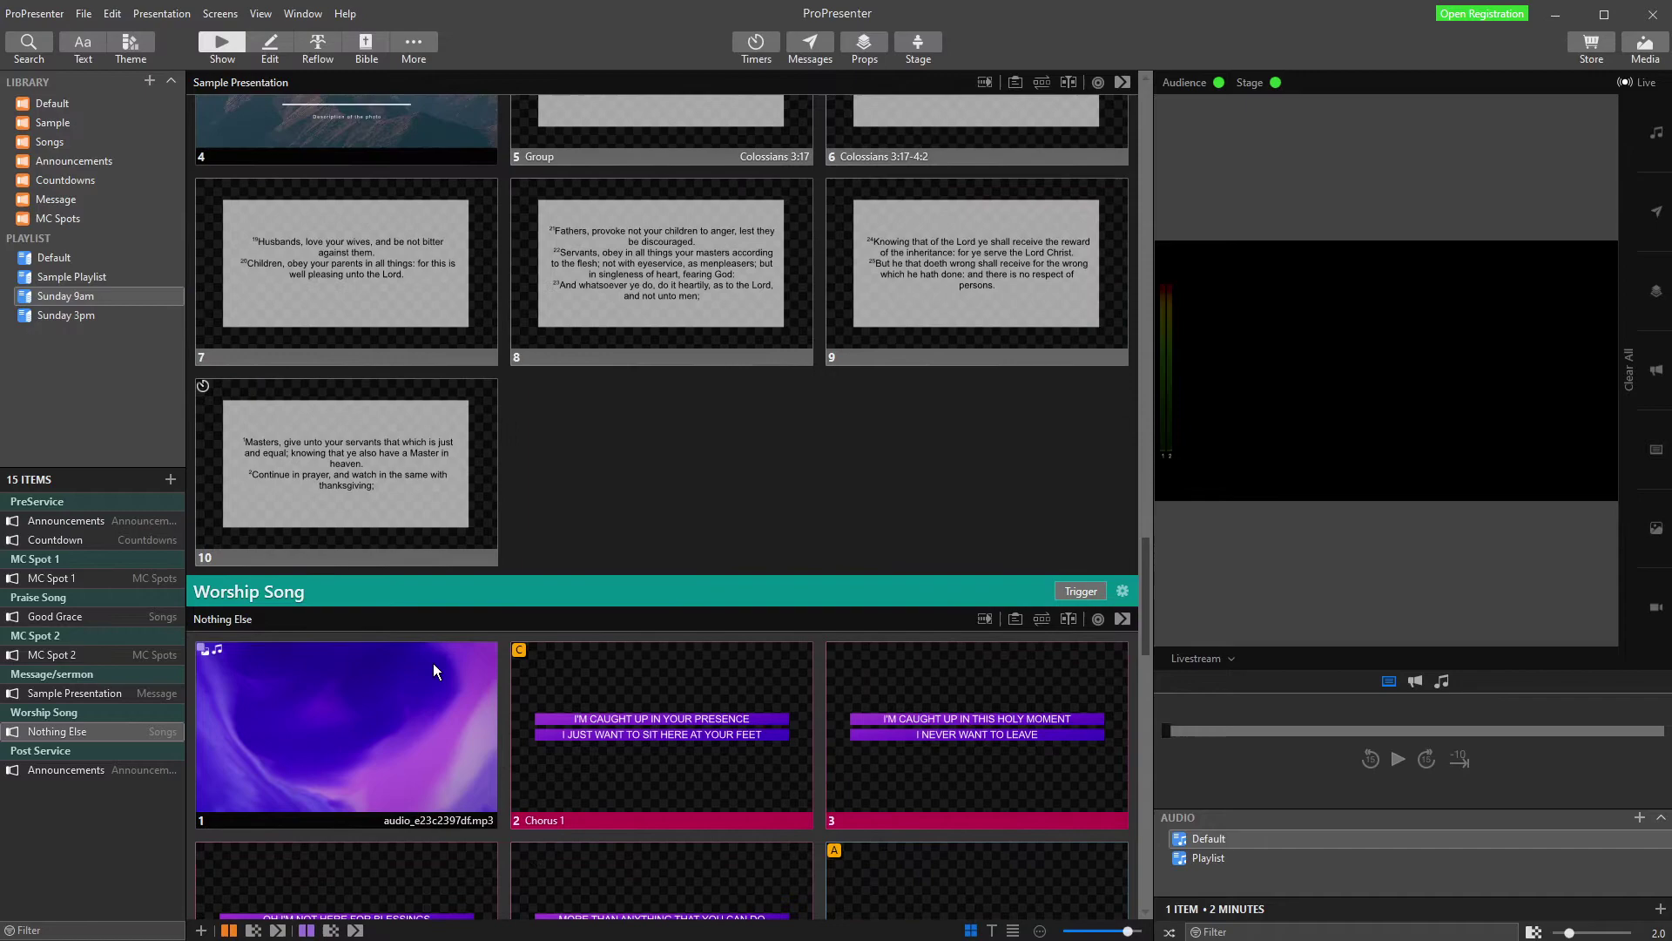
{"action": "scroll", "coordinate": [409, 670], "scroll_direction": "down", "scroll_amount": 2}
{"action": "scroll", "coordinate": [404, 697], "scroll_direction": "up", "scroll_amount": 13}
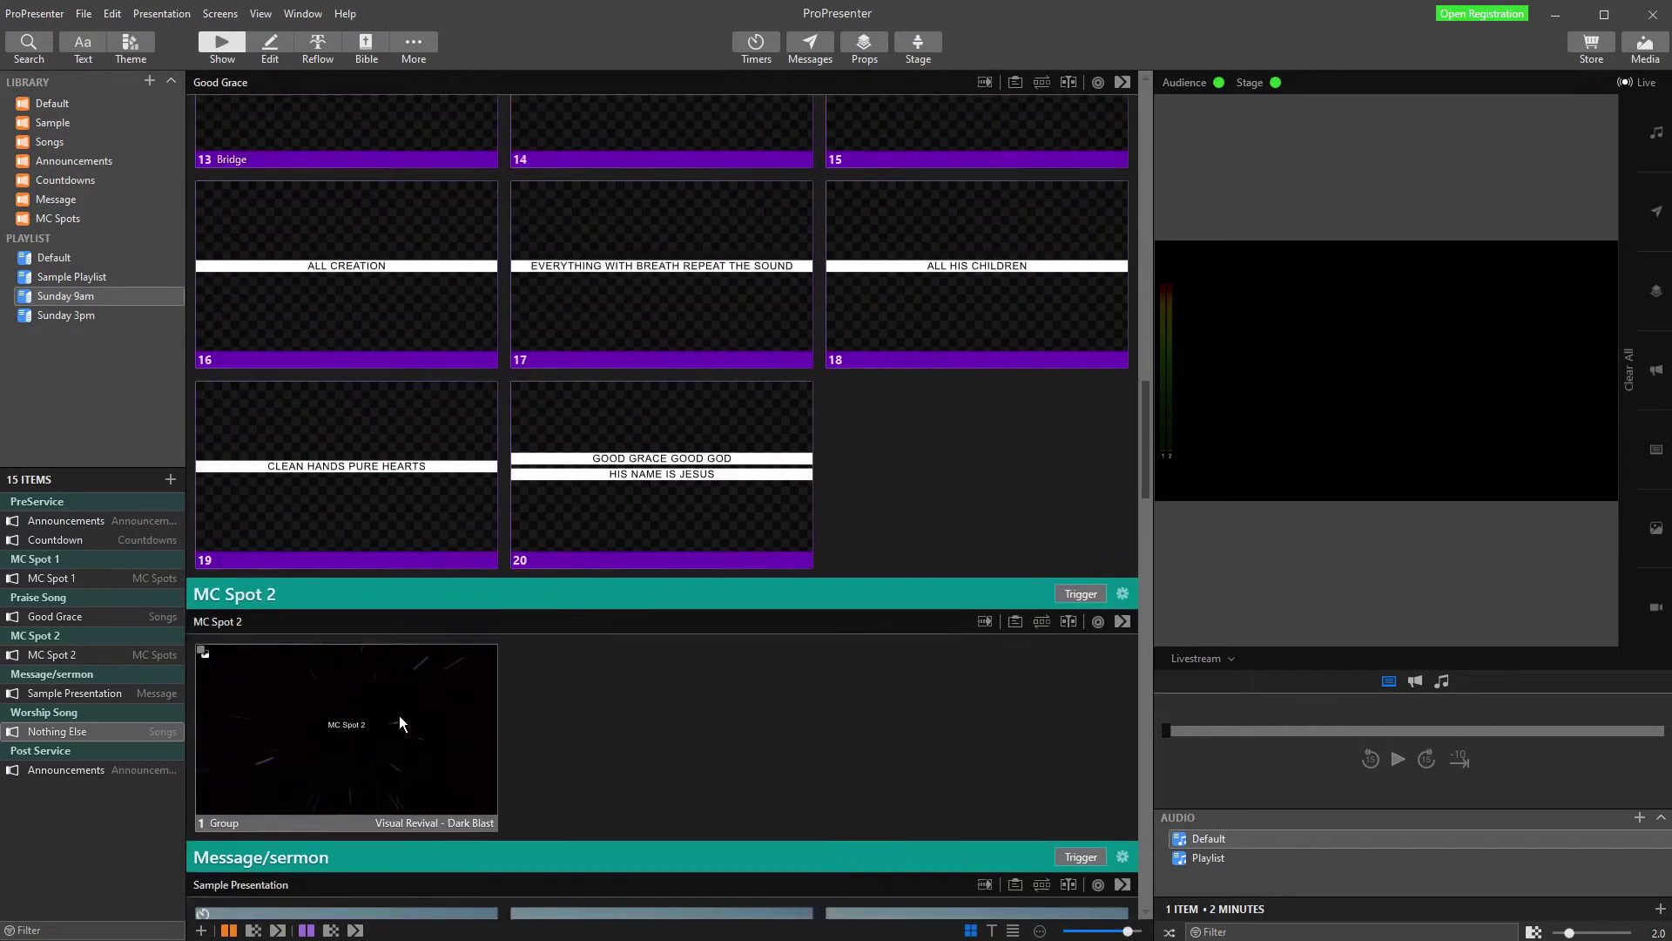
{"action": "scroll", "coordinate": [400, 713], "scroll_direction": "up", "scroll_amount": 13}
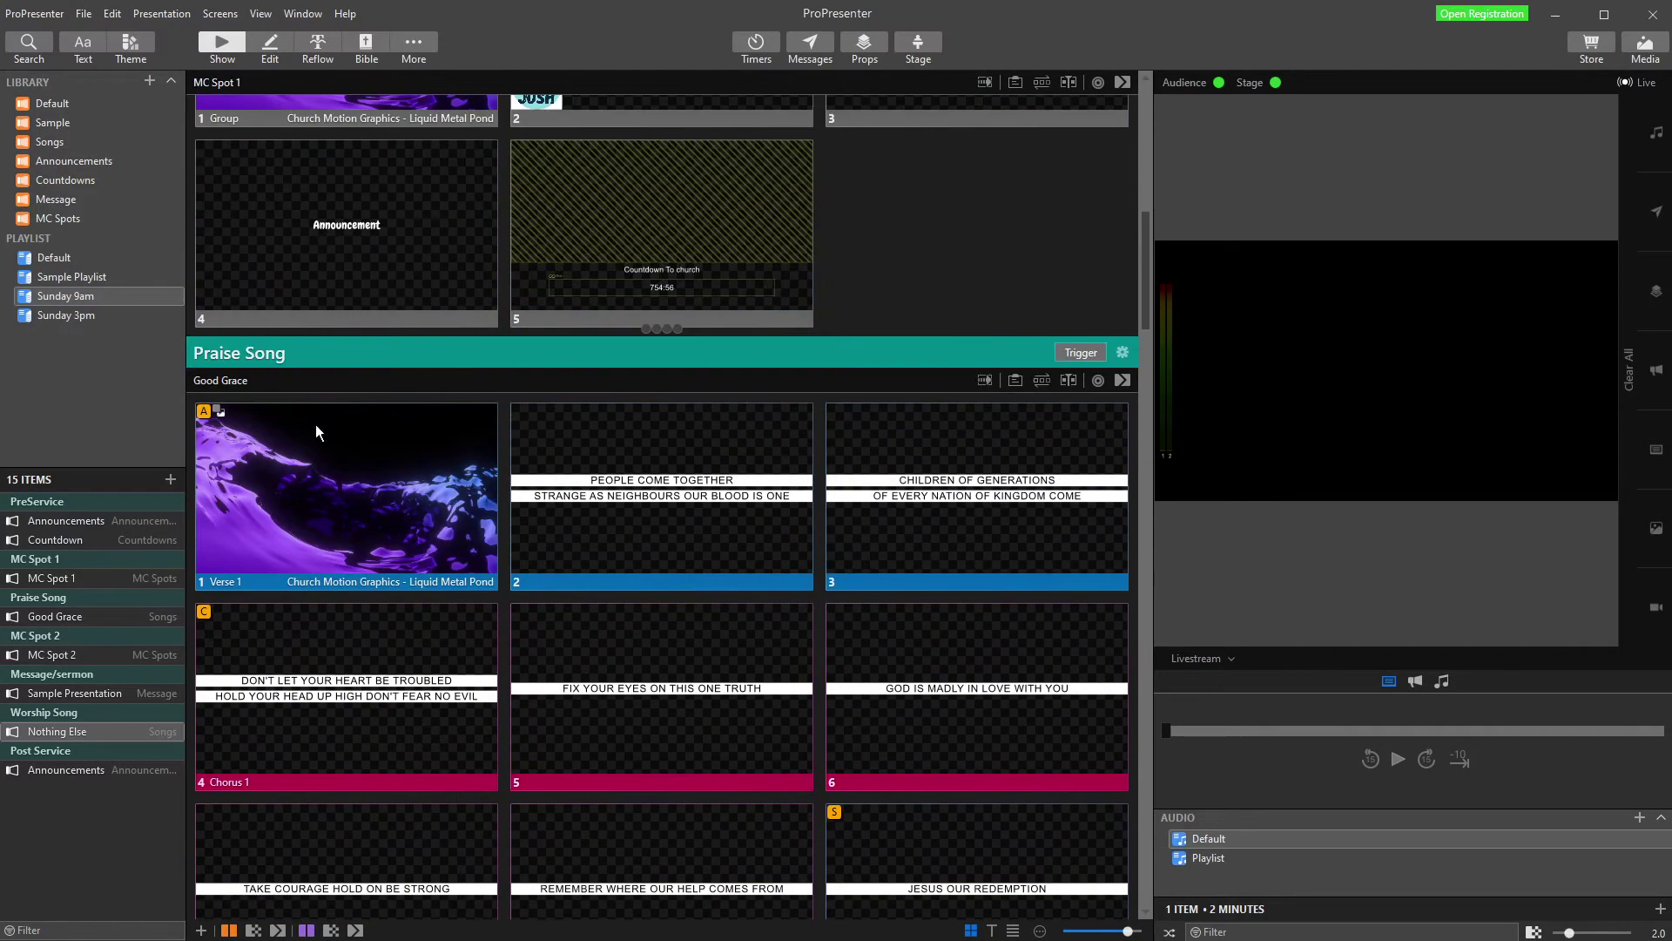
Add an Audience Look action for Lower Third Songs to Good Grace slide 1
{"action": "right_click", "coordinate": [300, 493]}
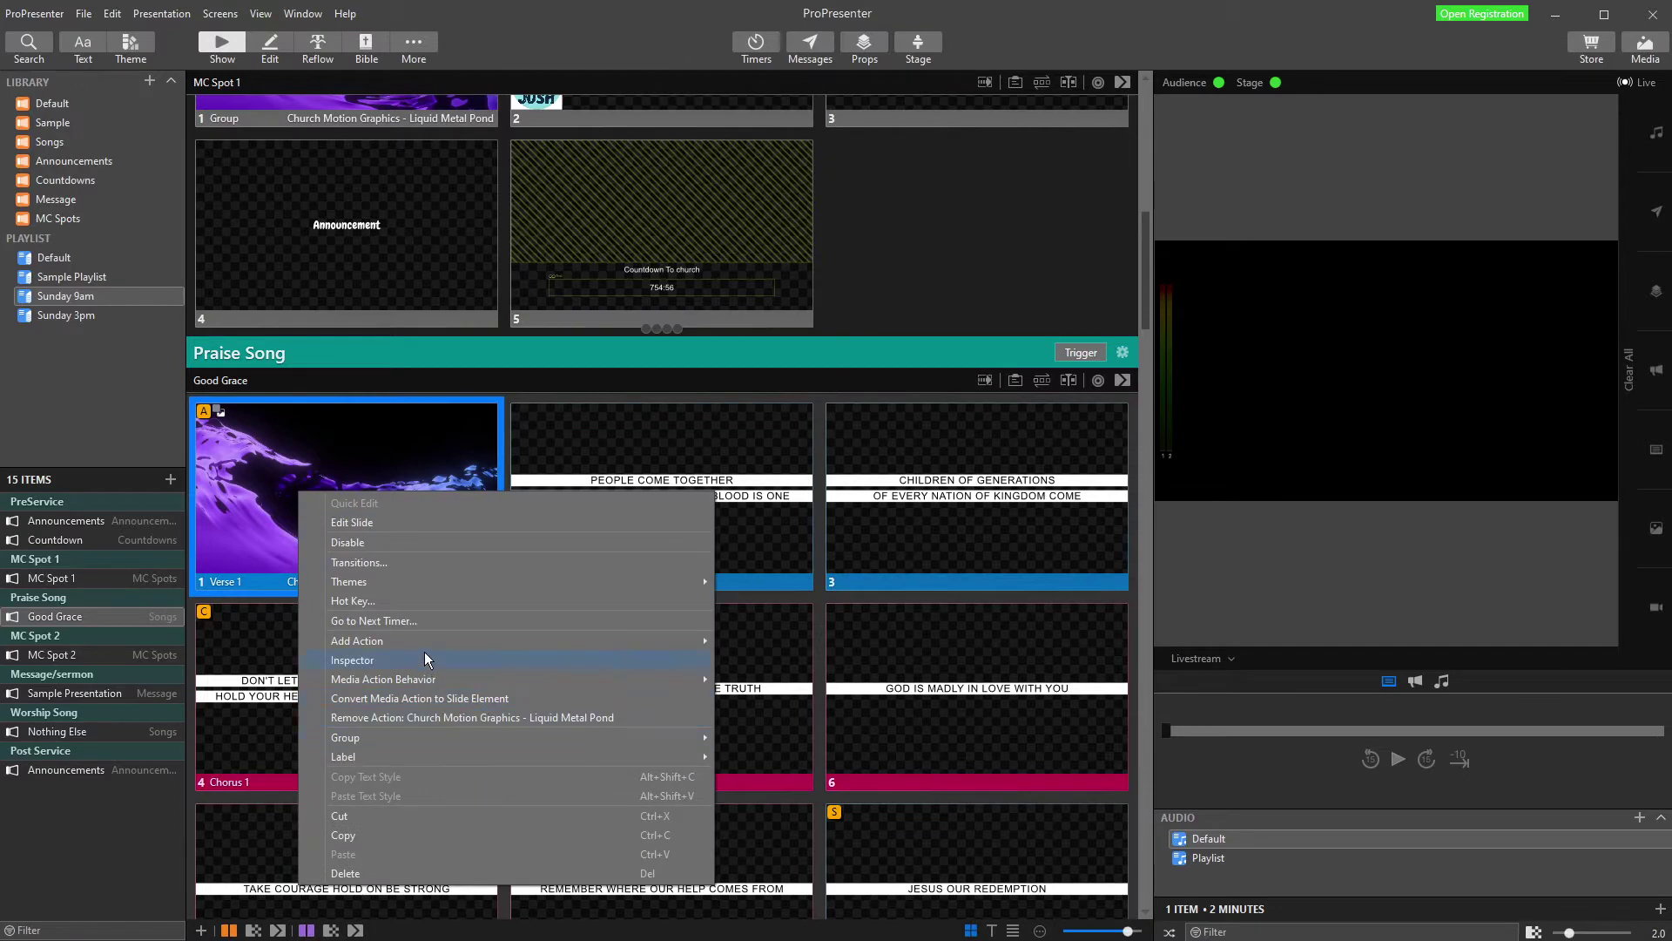
{"action": "mouse_move", "coordinate": [425, 649]}
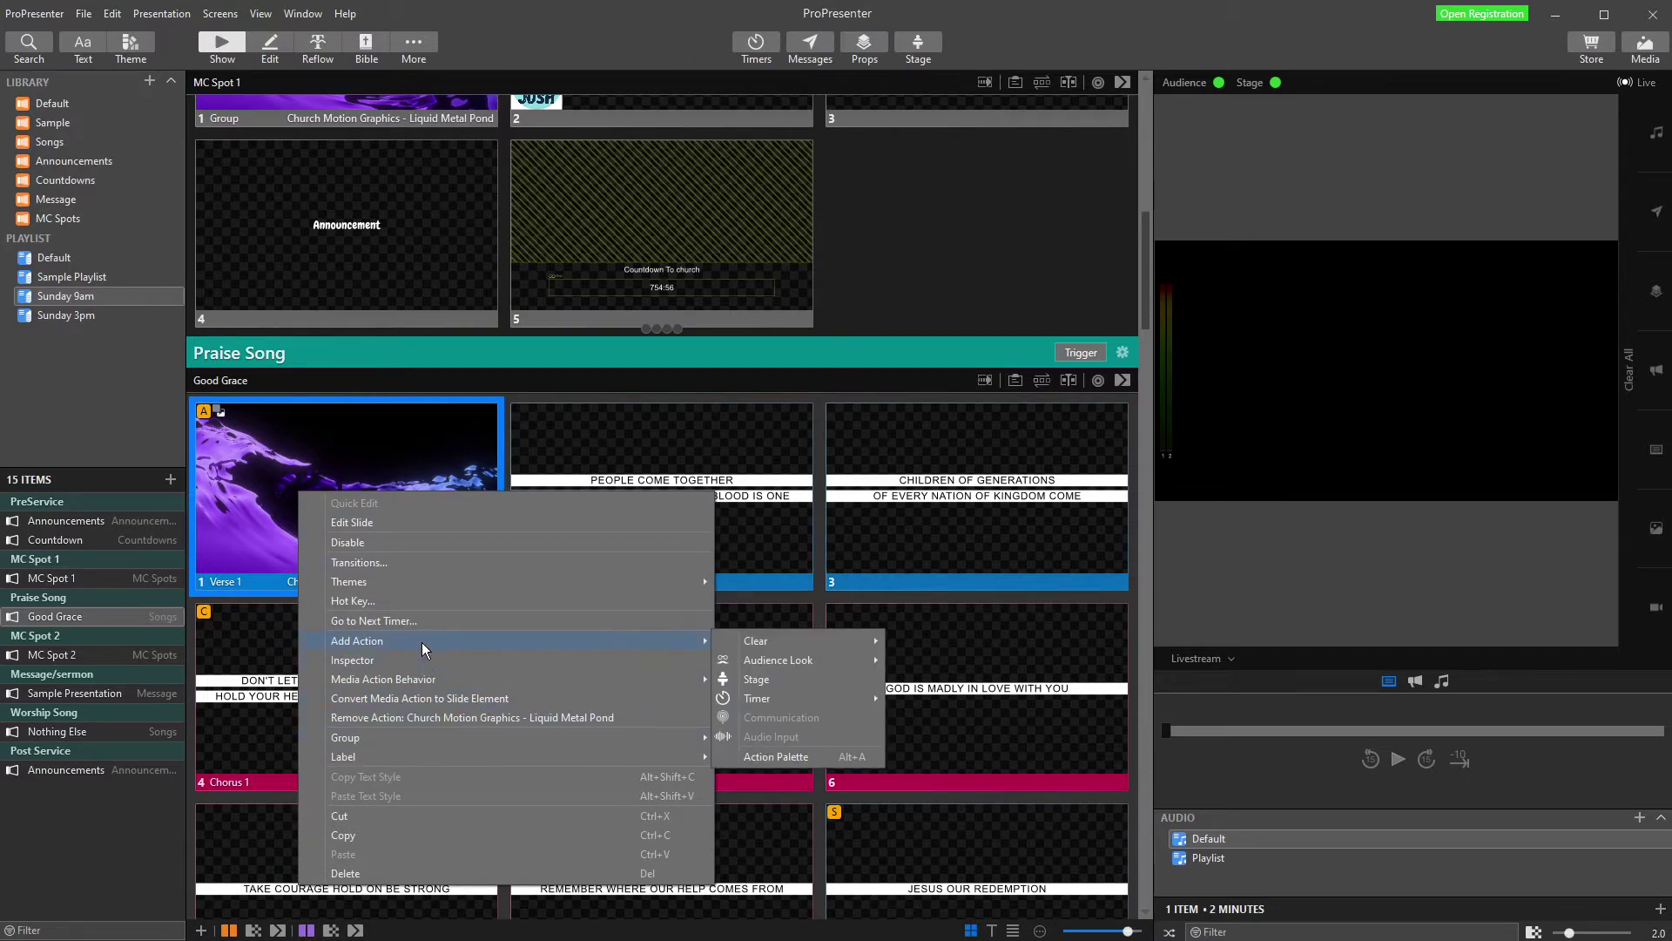
{"action": "mouse_move", "coordinate": [845, 650]}
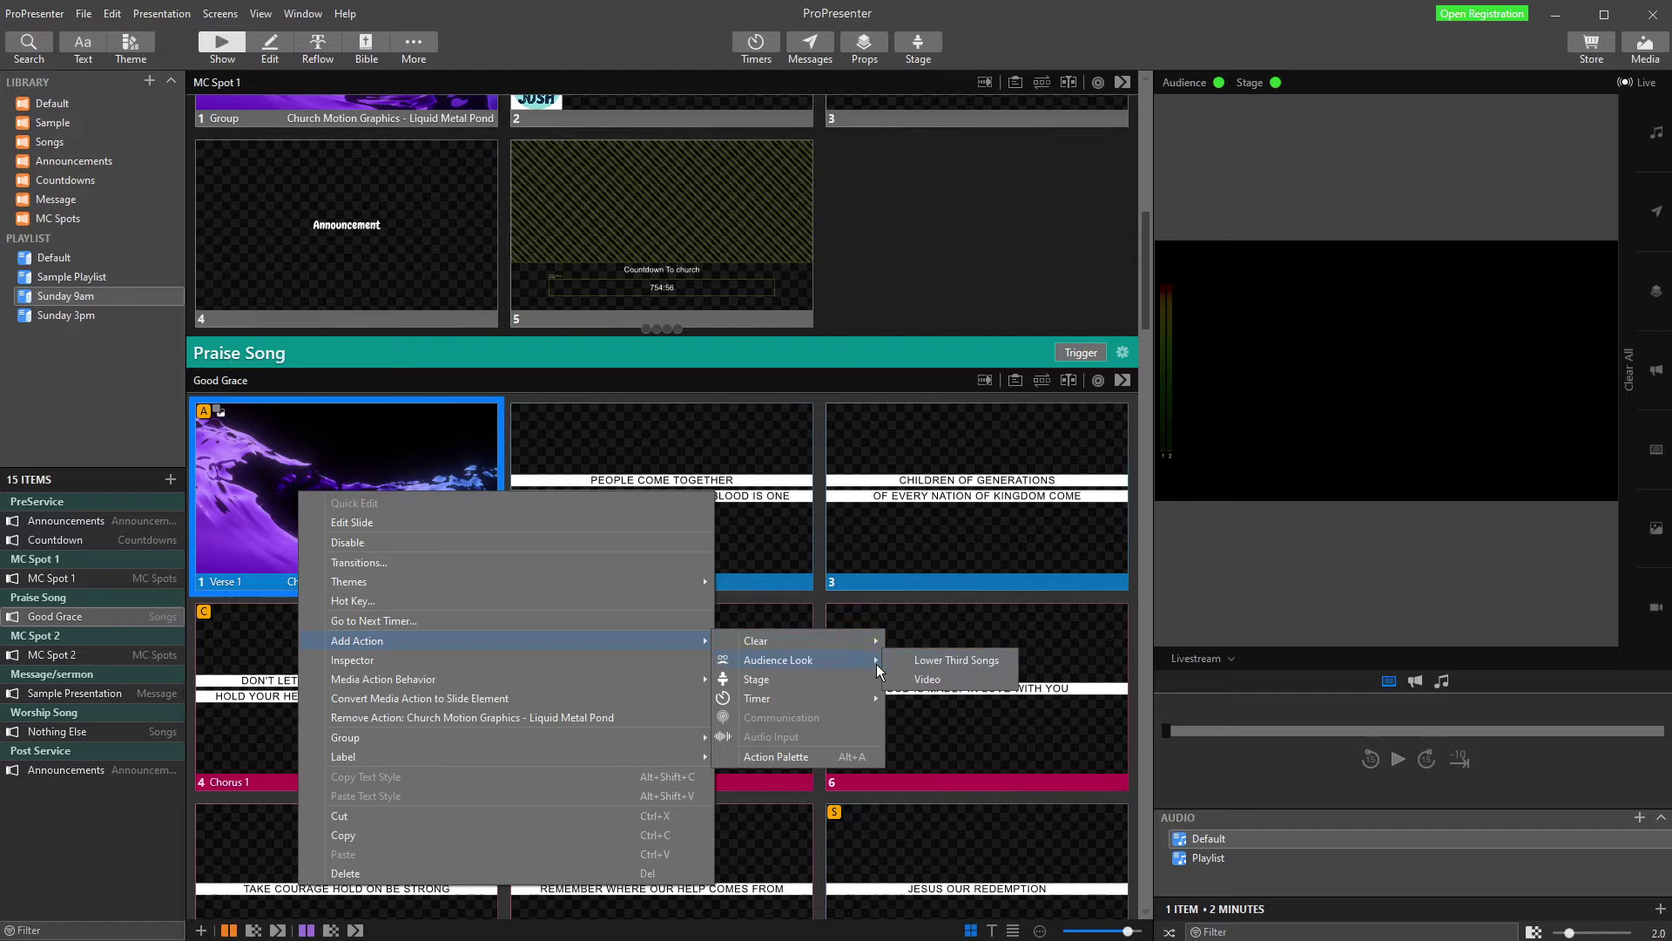
{"action": "left_click", "coordinate": [973, 662]}
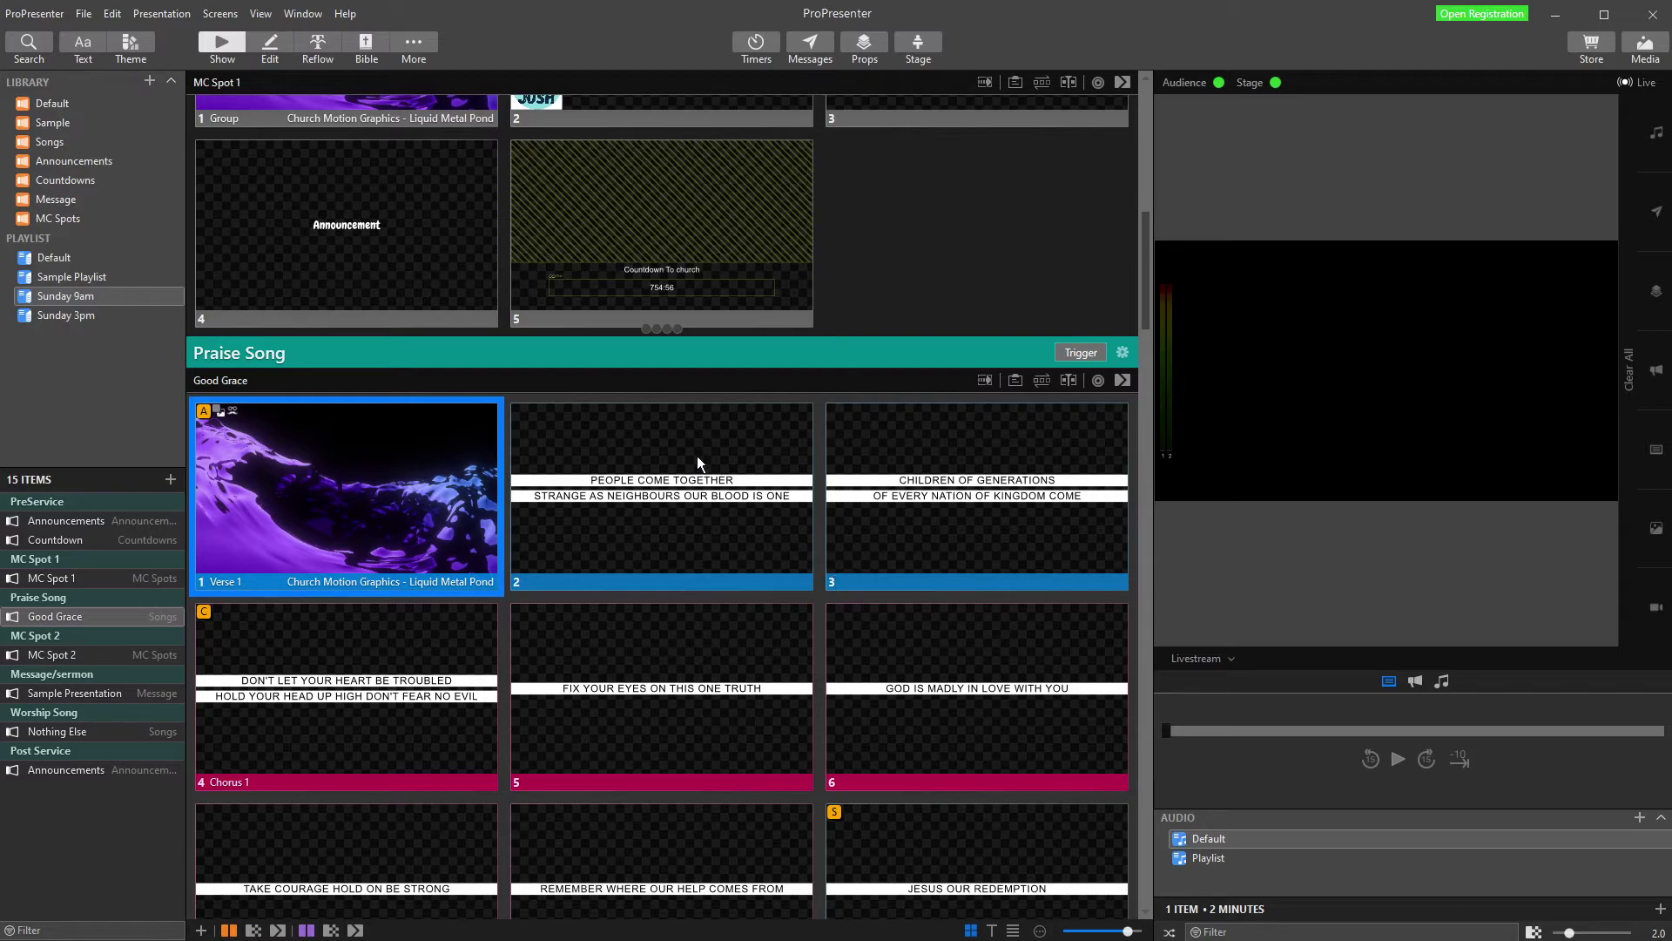
Send the first Good Grace slide live and advance to the following lyrics
{"action": "left_click", "coordinate": [421, 504]}
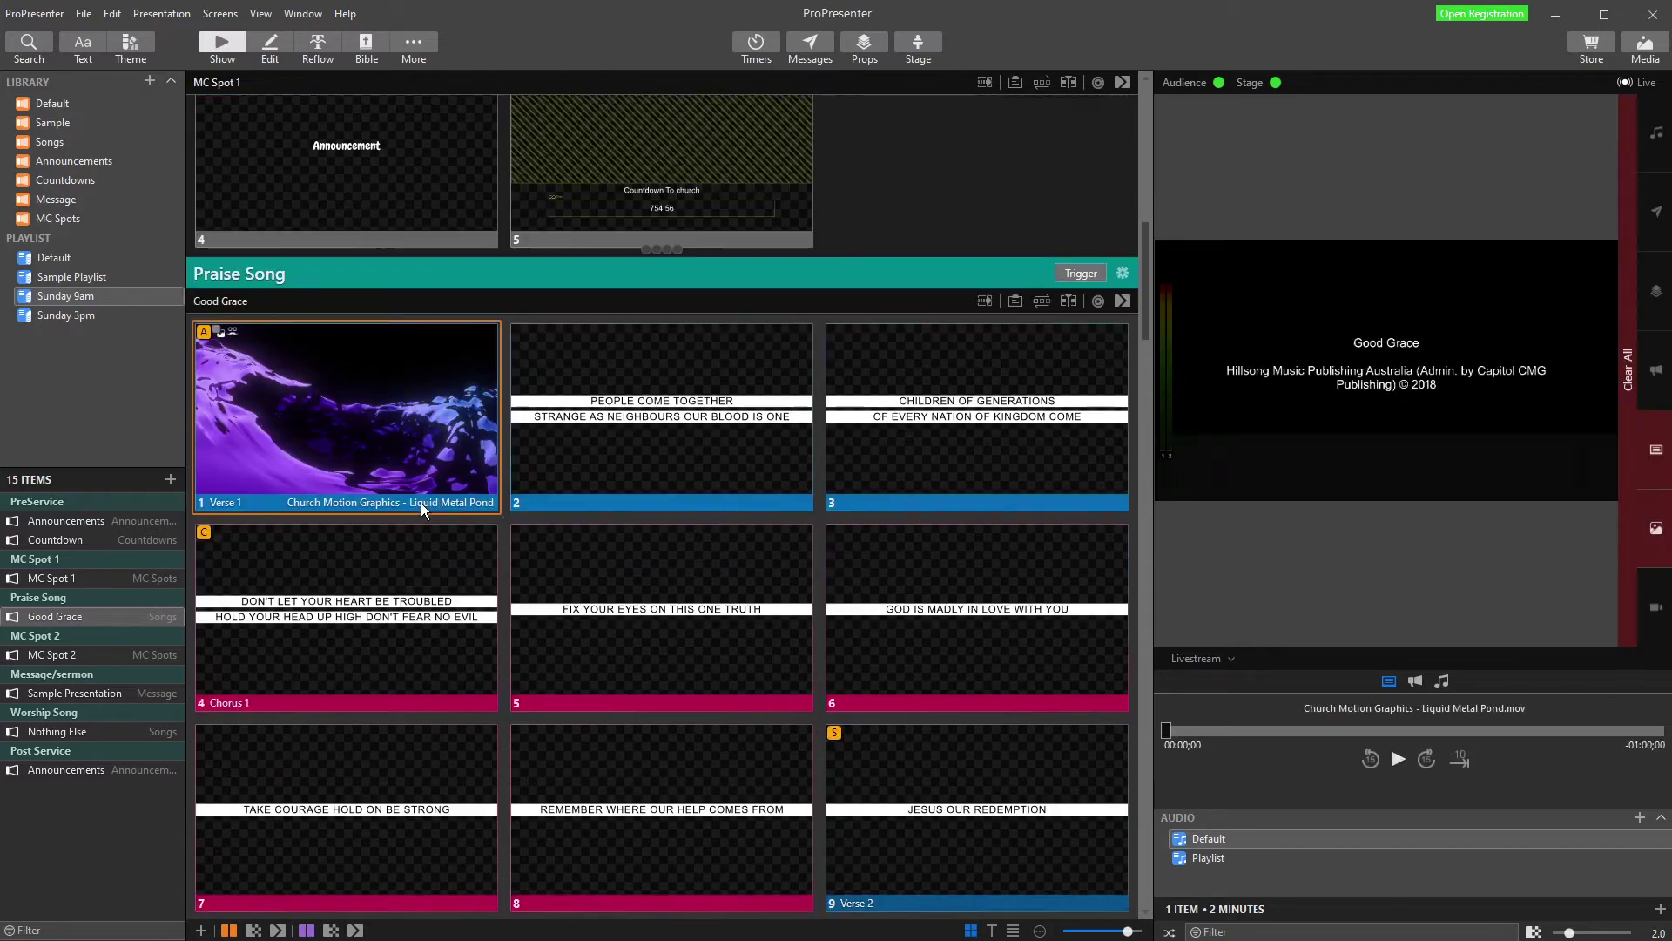
{"action": "key", "text": "Right"}
{"action": "key", "text": "Right"}
{"action": "scroll", "coordinate": [452, 497], "scroll_direction": "down", "scroll_amount": 10}
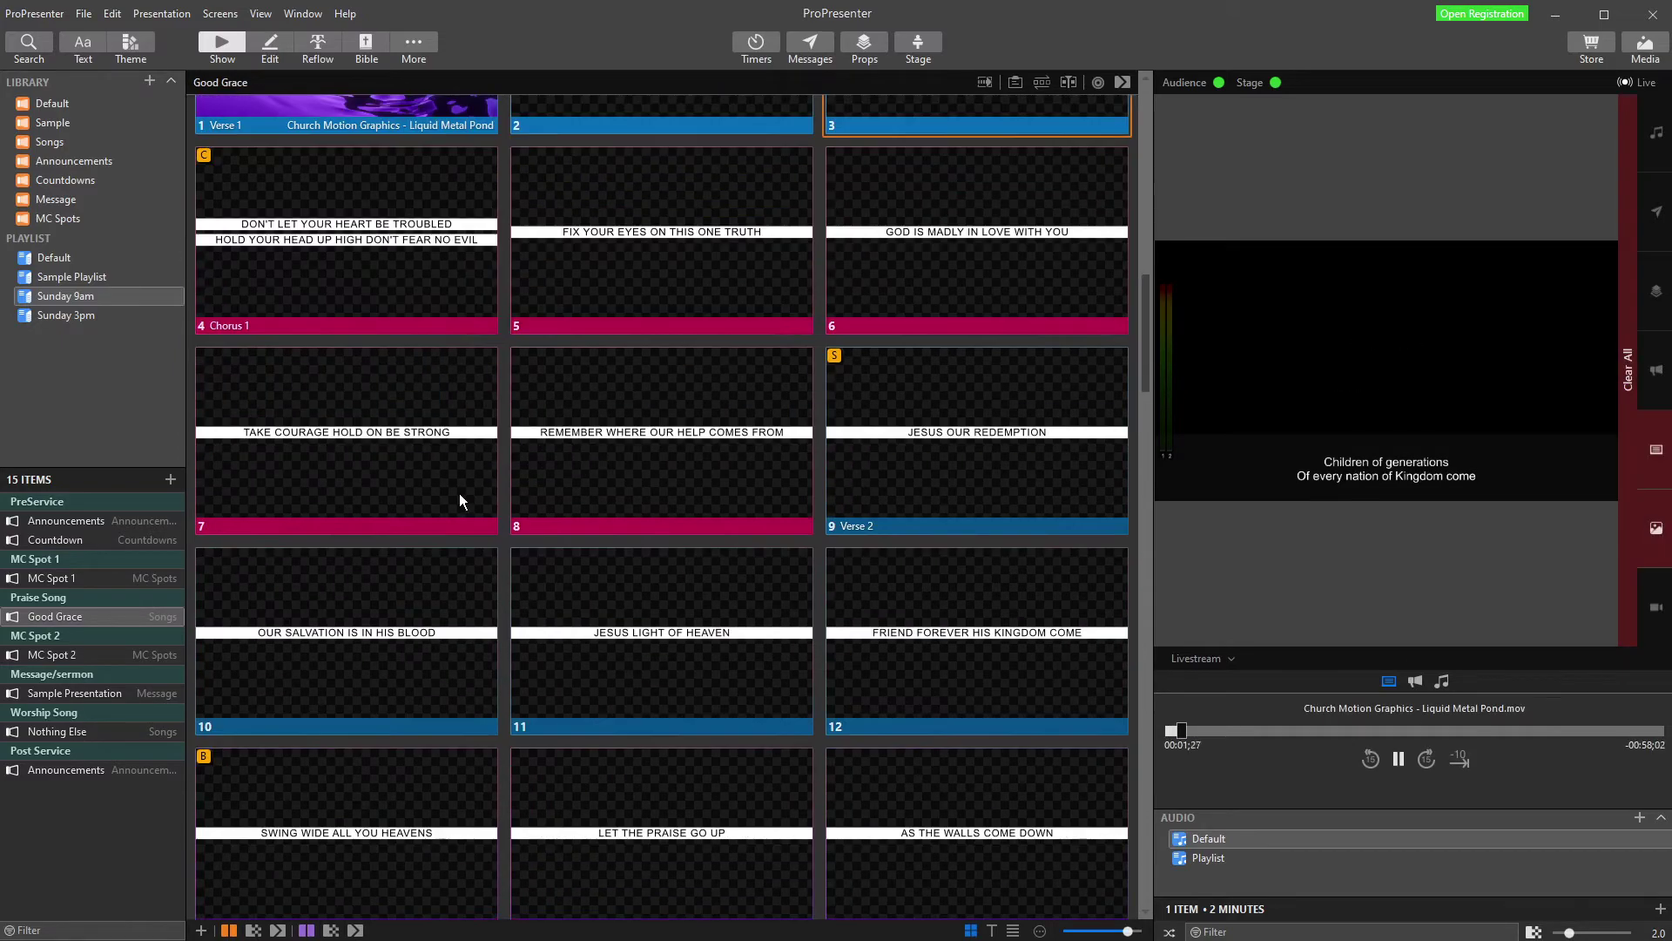
{"action": "scroll", "coordinate": [487, 496], "scroll_direction": "down", "scroll_amount": 8}
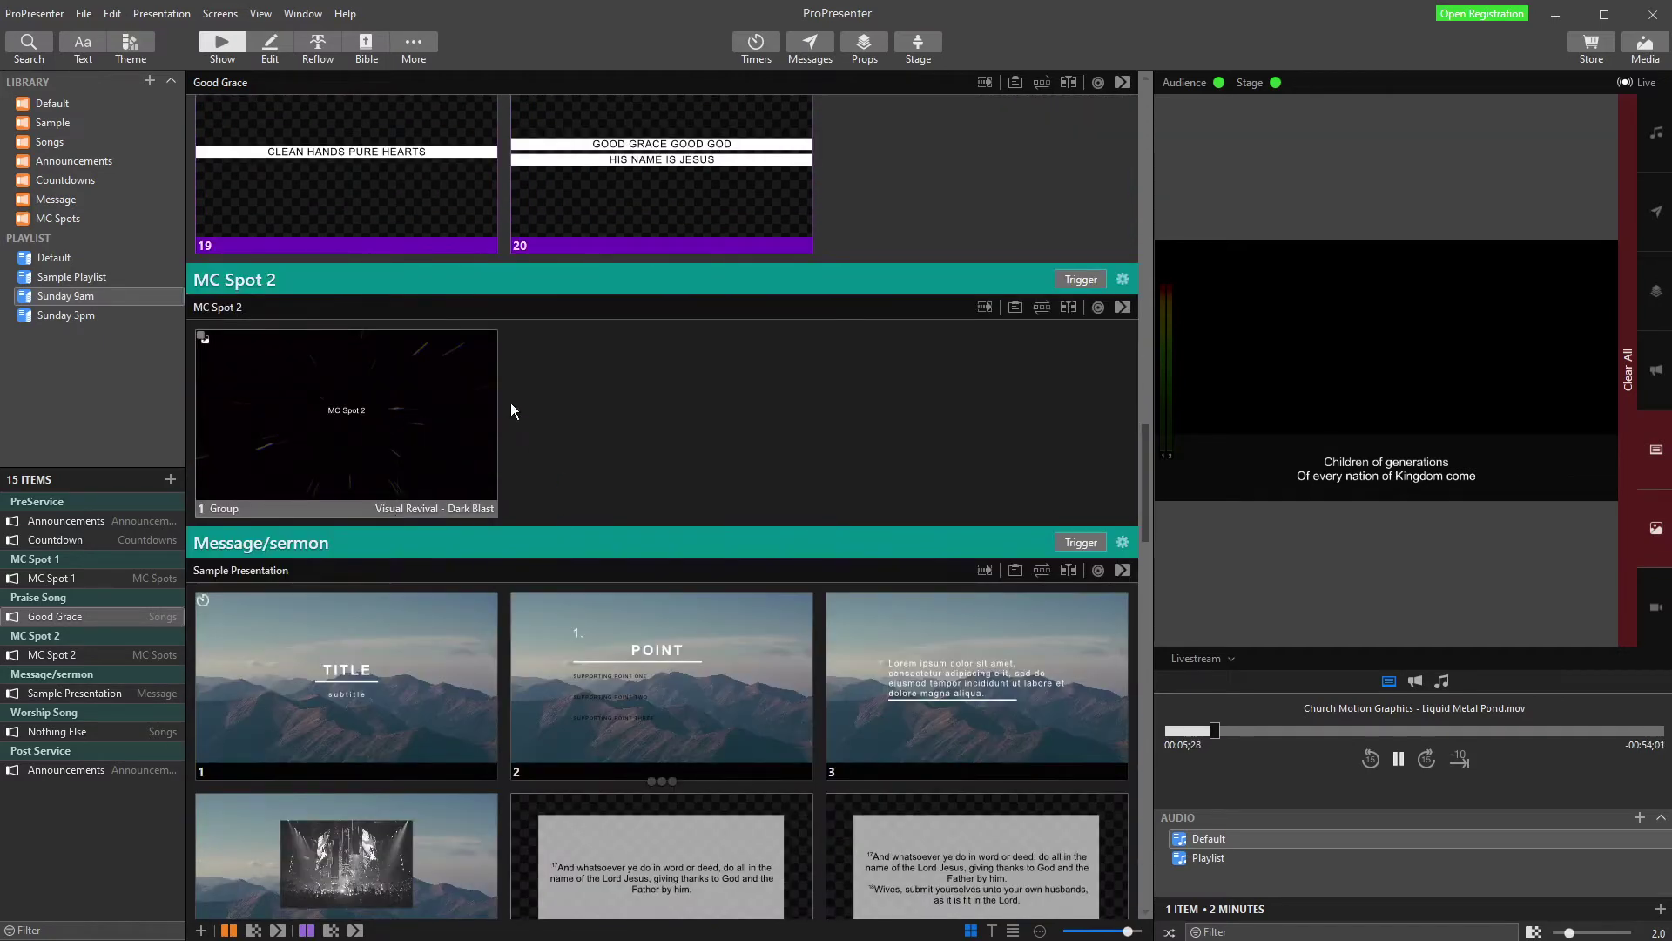
{"action": "left_click", "coordinate": [220, 14]}
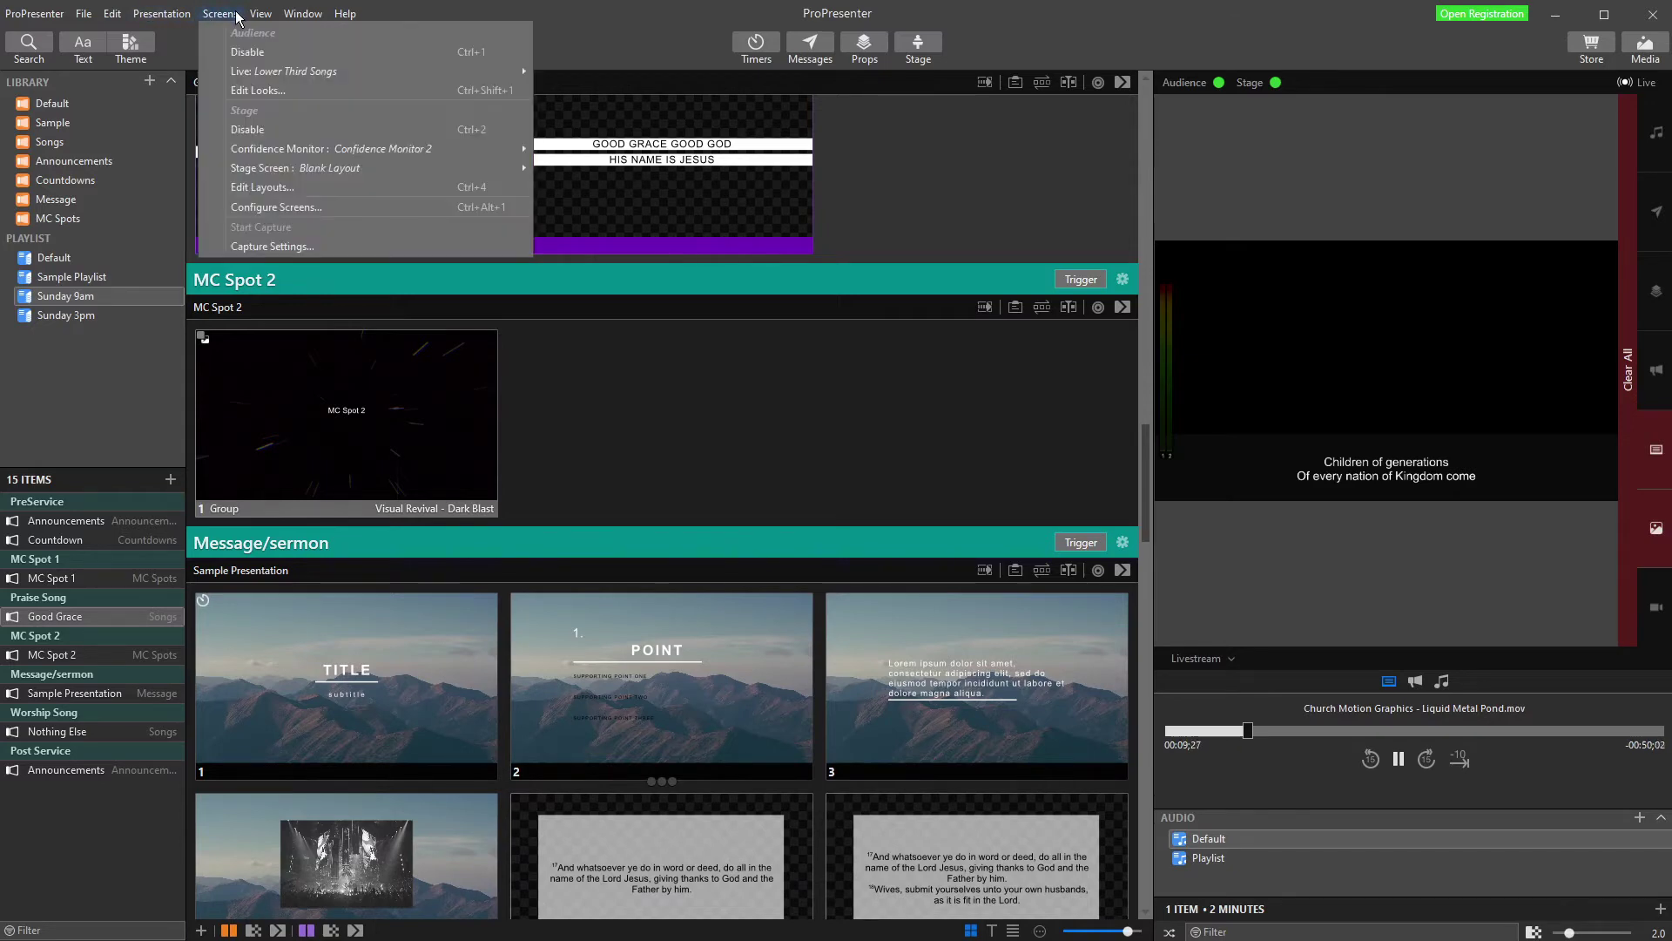
{"action": "key", "text": "Escape"}
{"action": "left_click", "coordinate": [413, 42]}
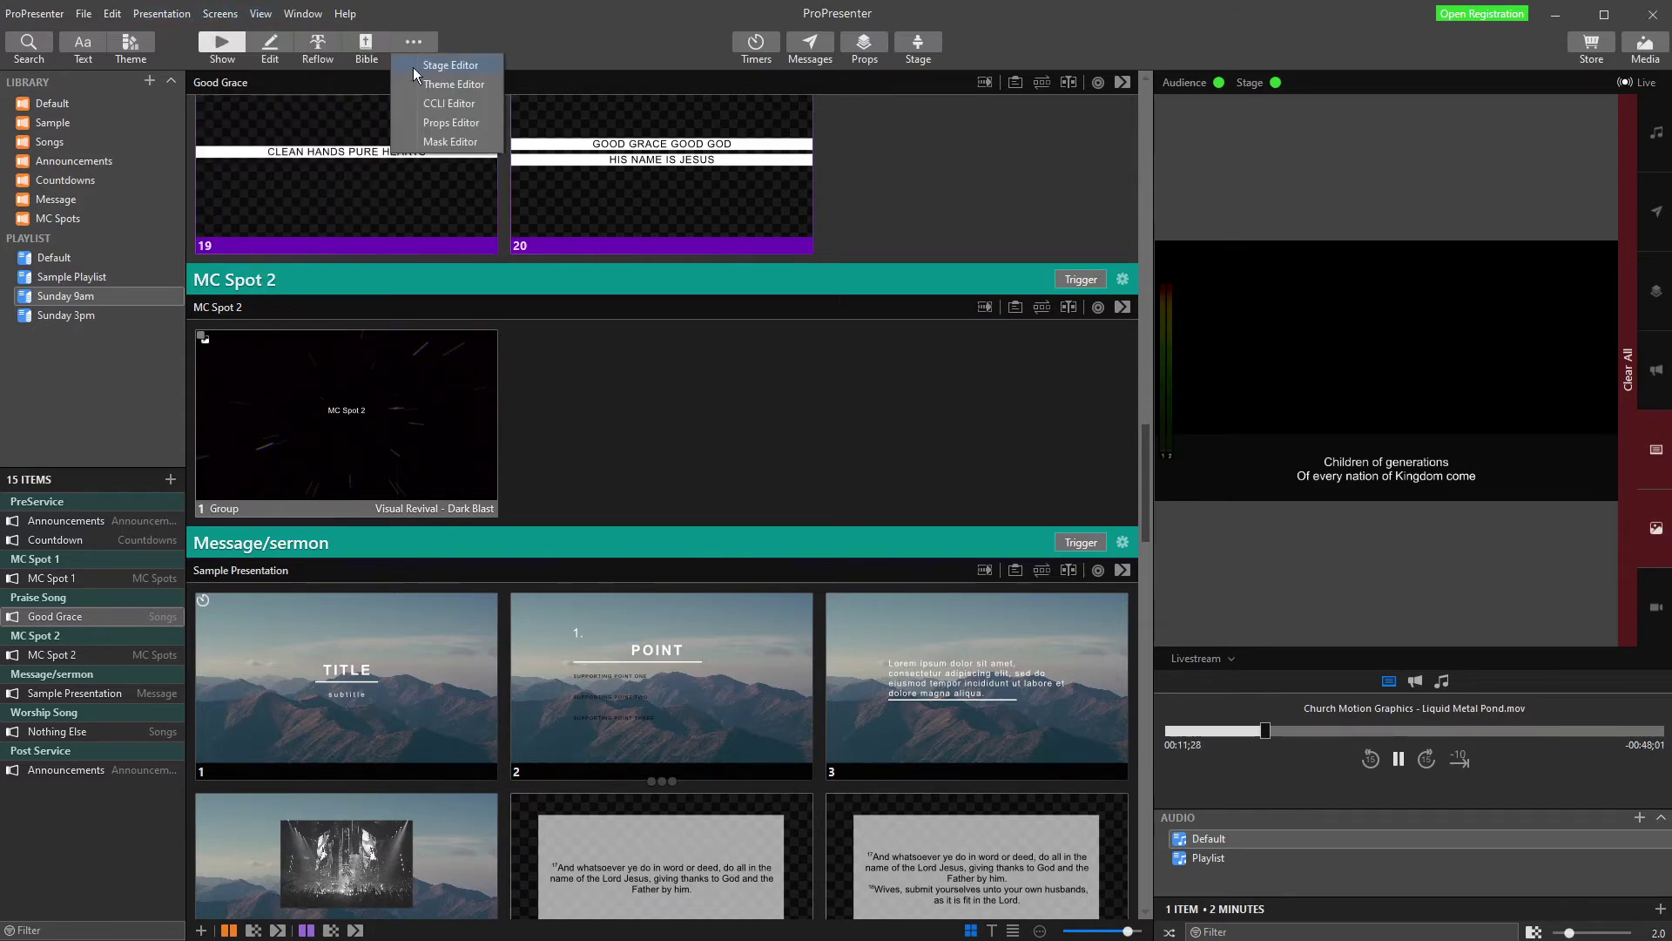
{"action": "left_click", "coordinate": [436, 84]}
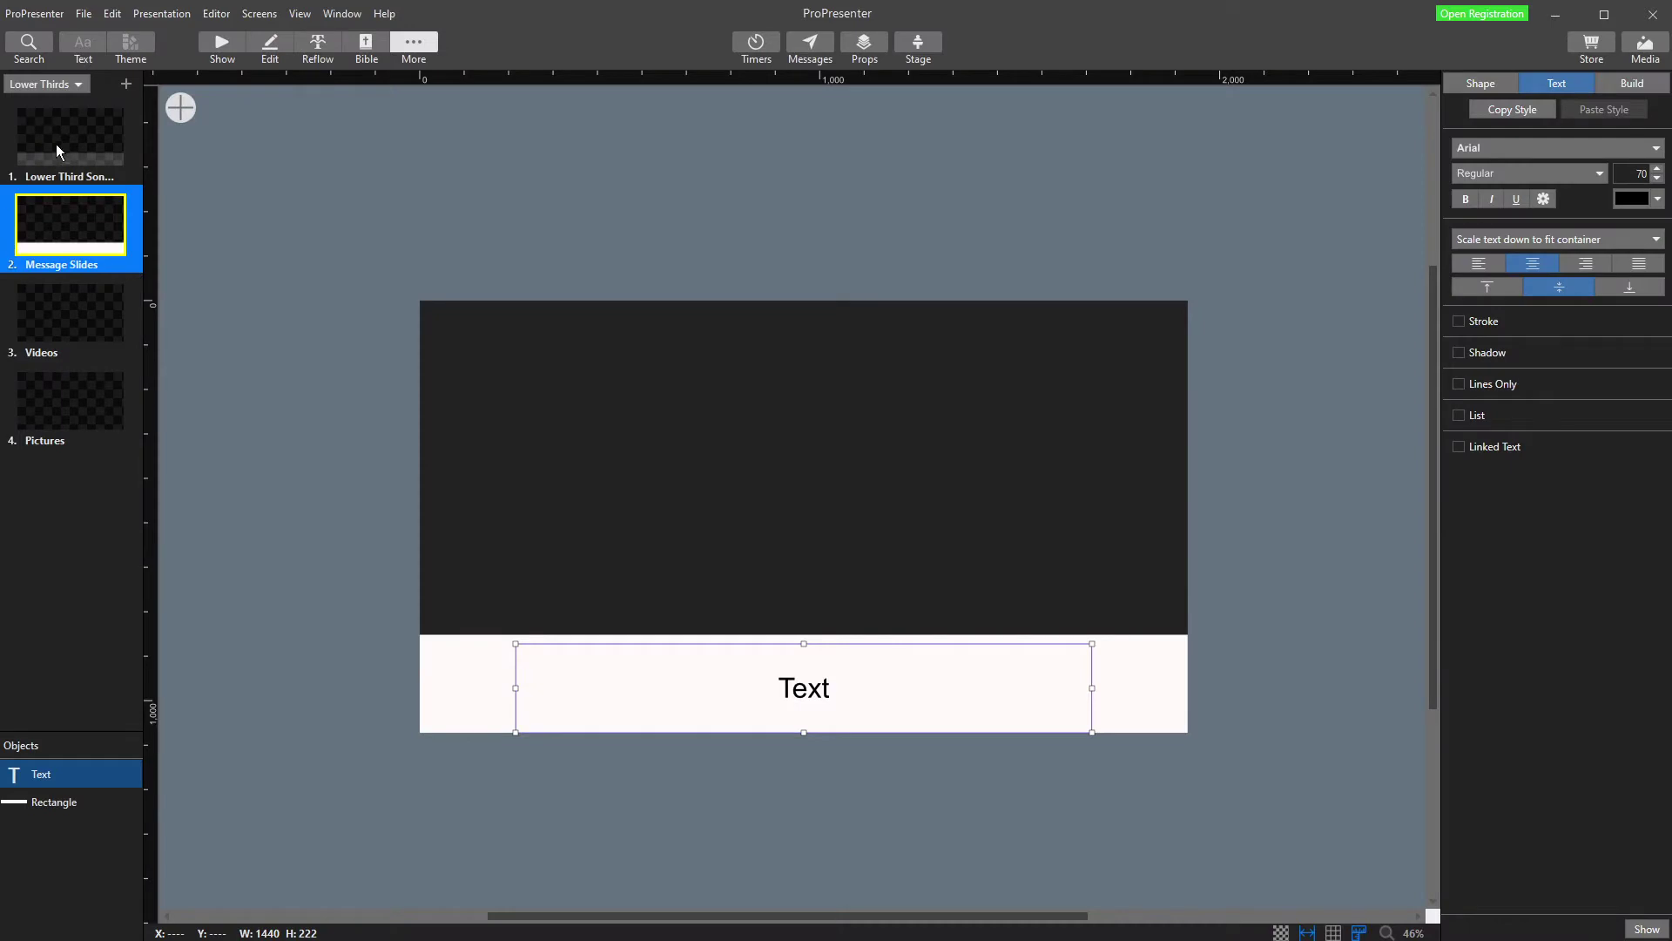
{"action": "left_click", "coordinate": [88, 134]}
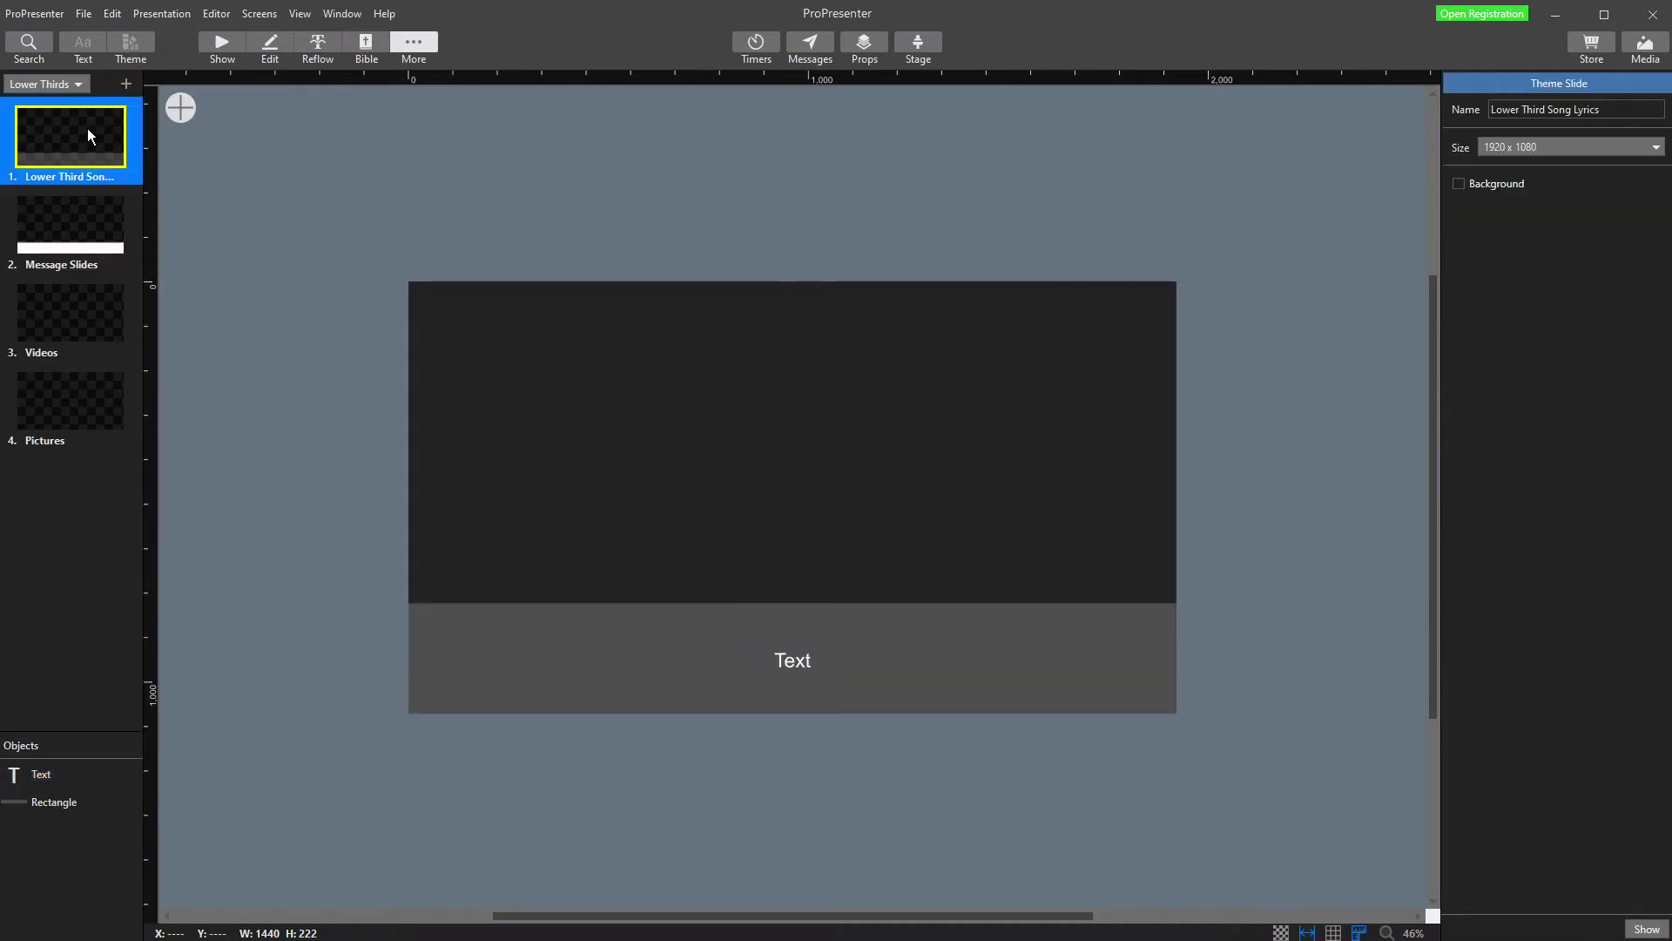
{"action": "left_click", "coordinate": [49, 221]}
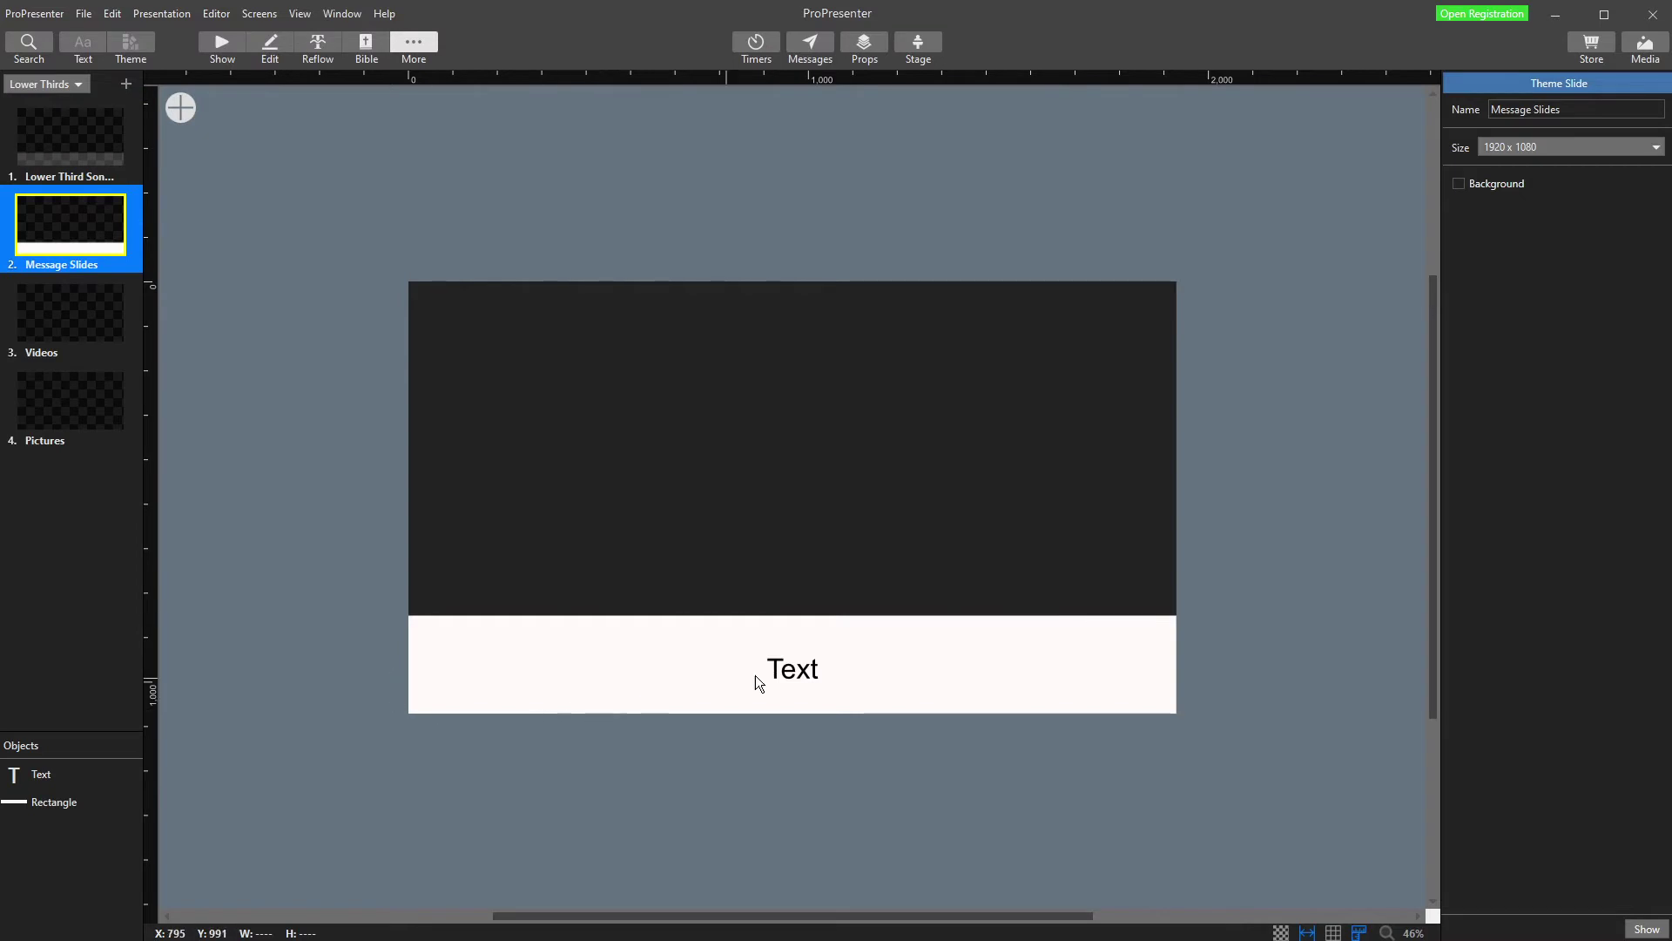
{"action": "left_click", "coordinate": [216, 43]}
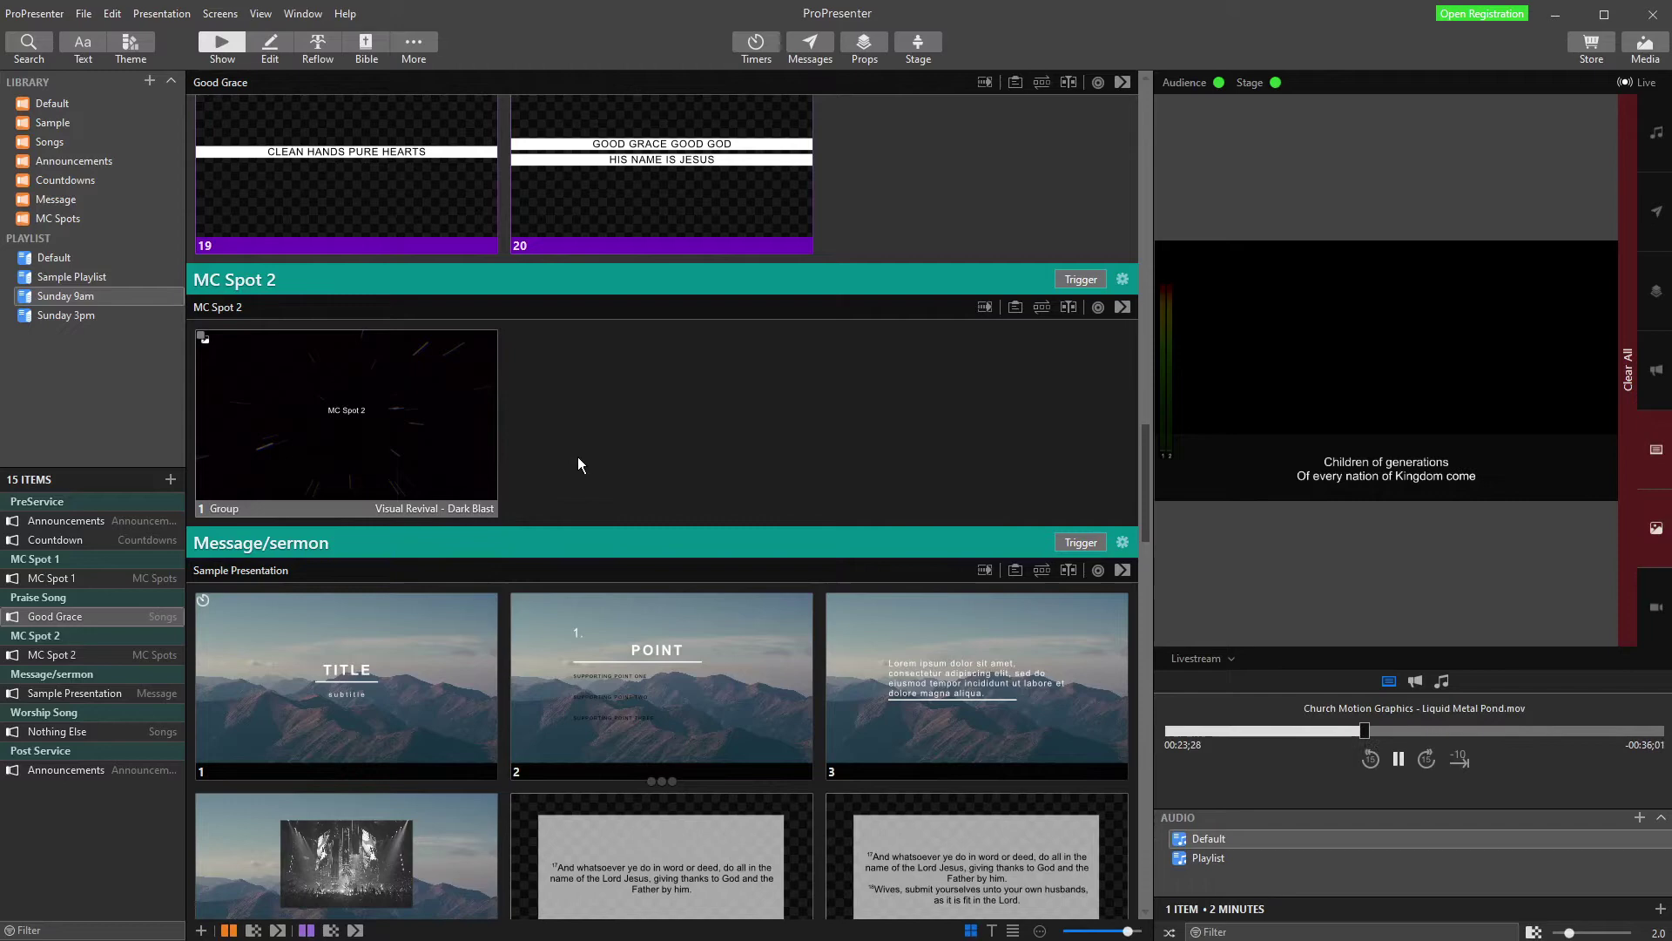
Add a new look named 'Lower Thirds Message', comparing it with the Video and Lower Third Songs looks
{"action": "left_click", "coordinate": [232, 20]}
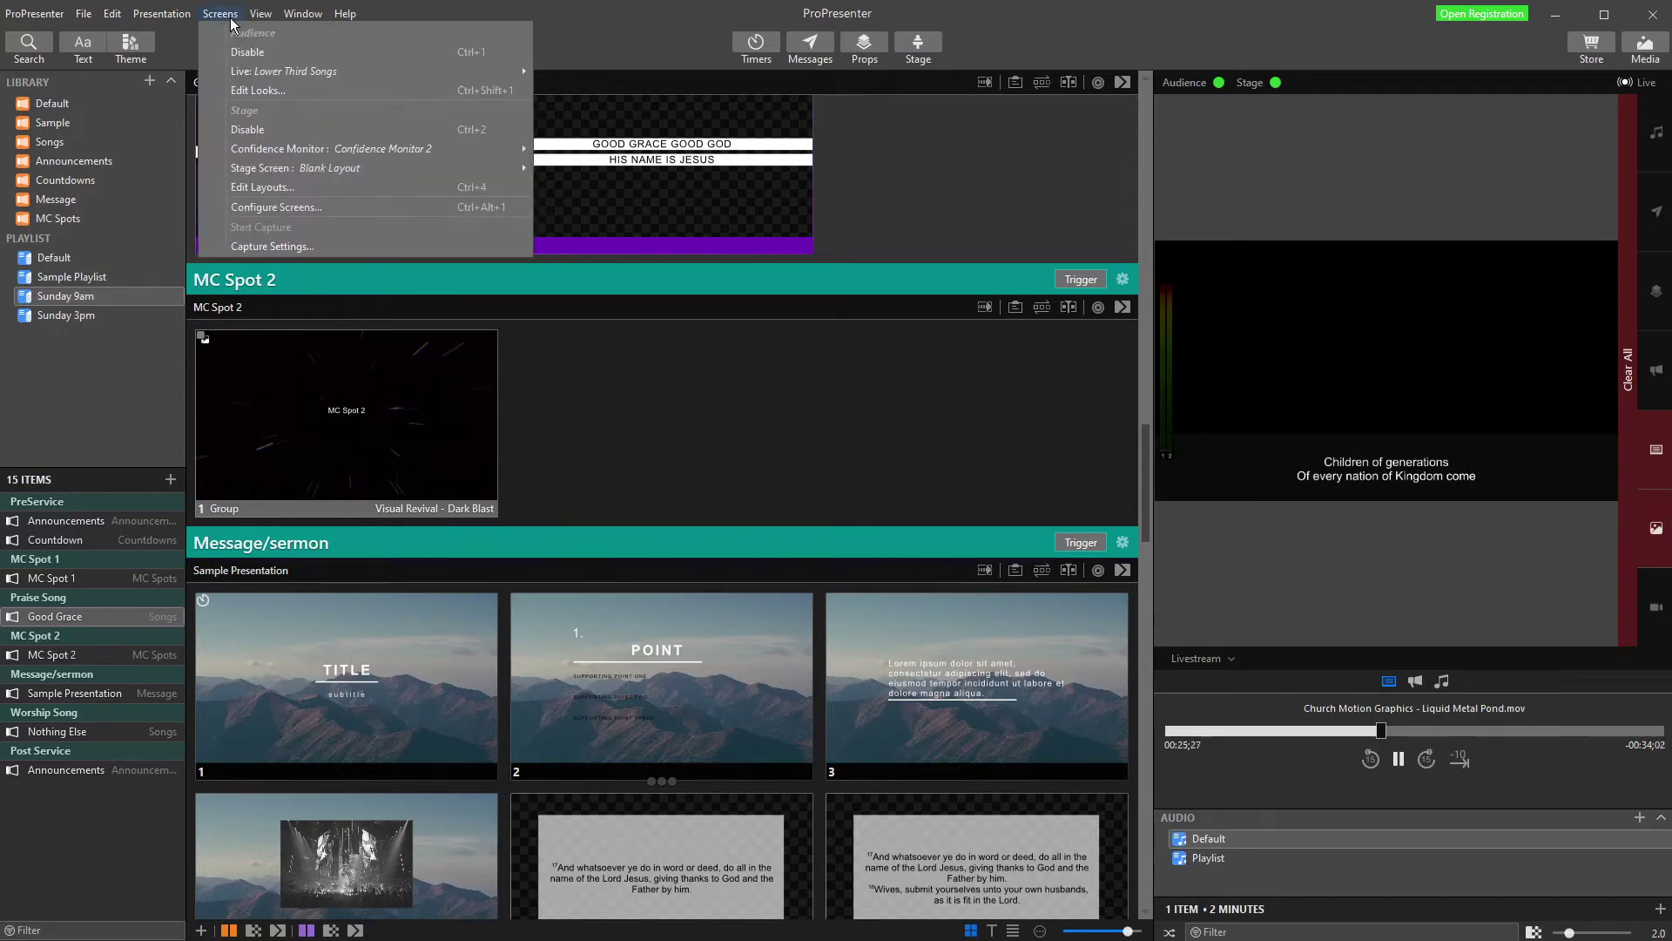
{"action": "left_click", "coordinate": [261, 90]}
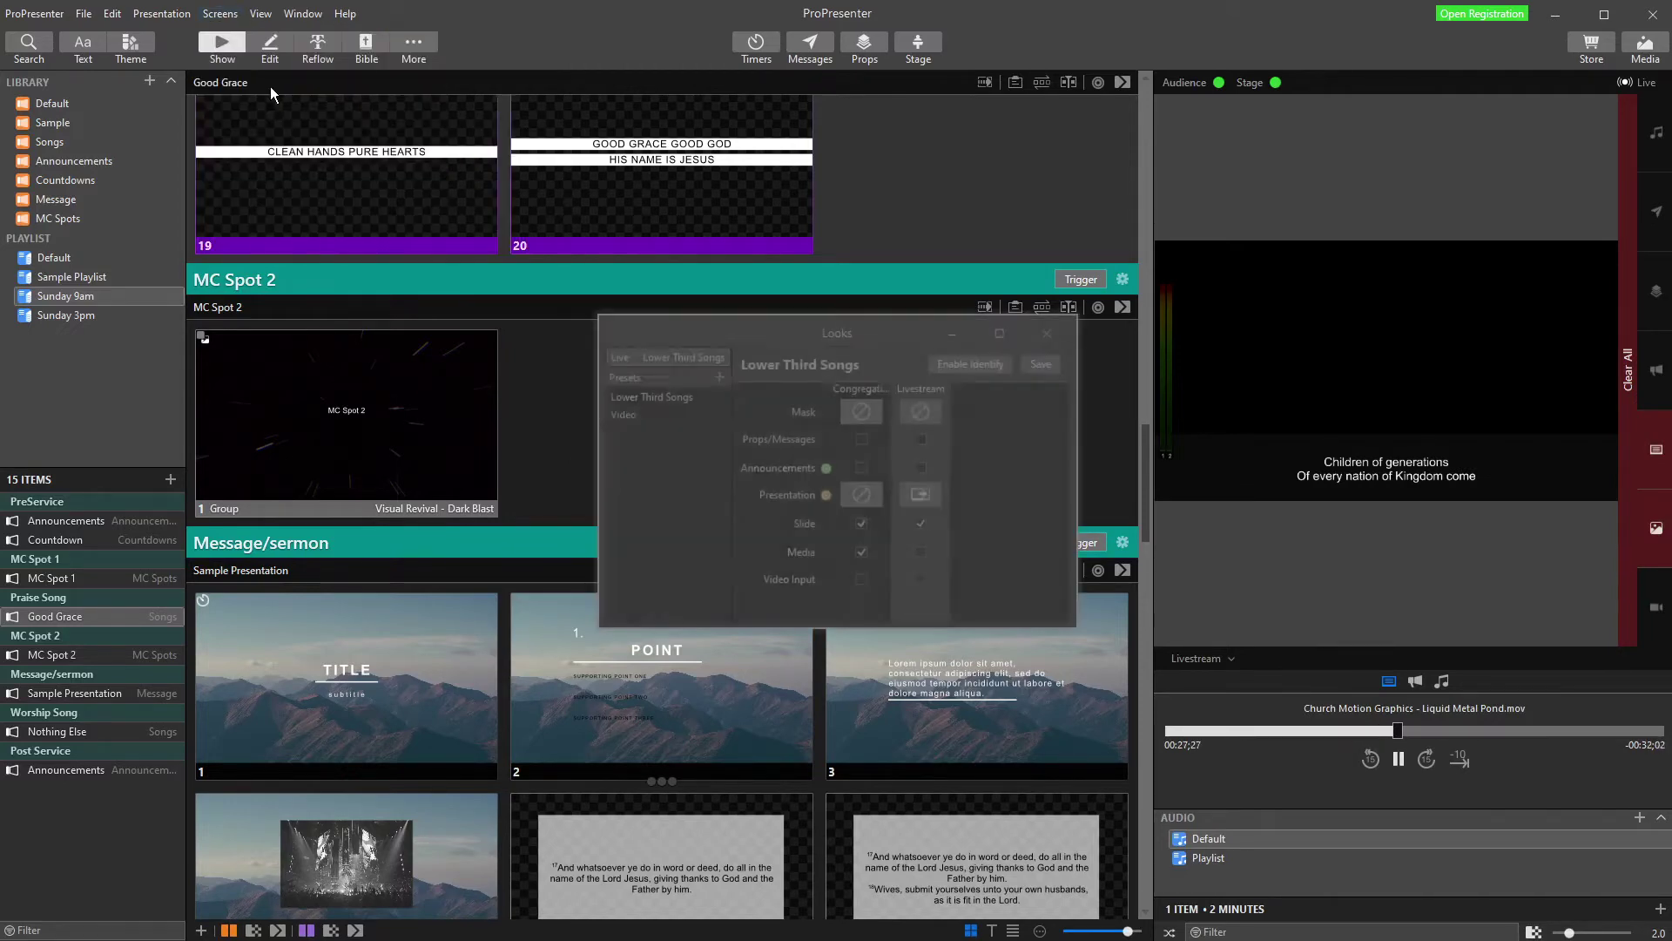
{"action": "left_click", "coordinate": [718, 375]}
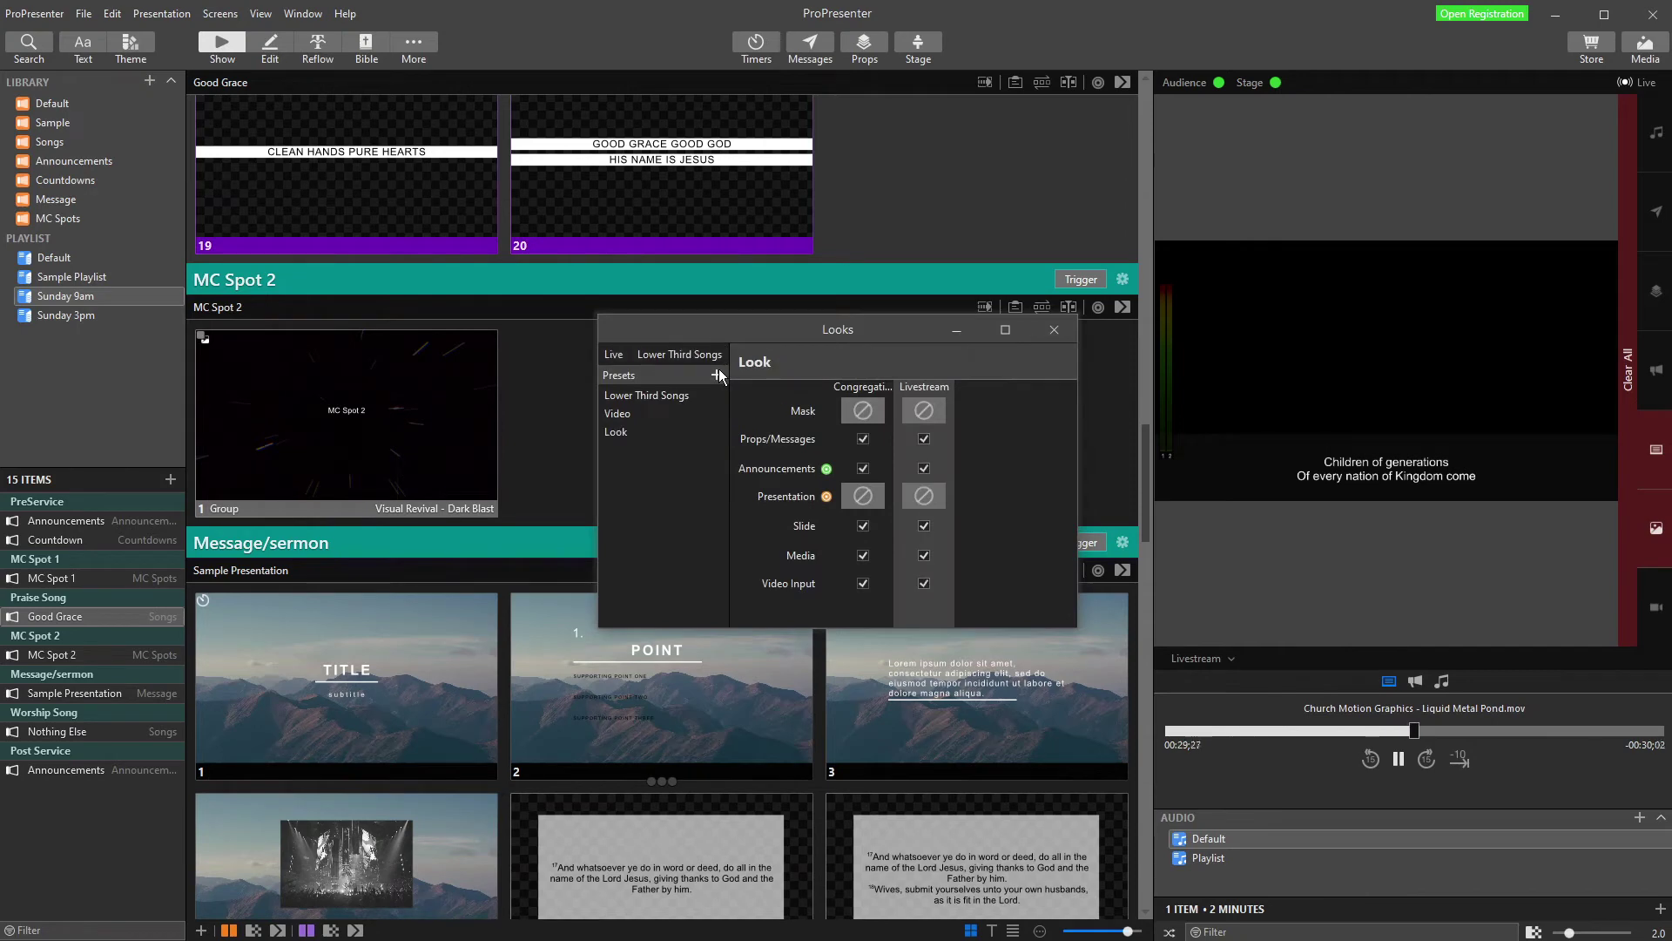
{"action": "left_click", "coordinate": [620, 432]}
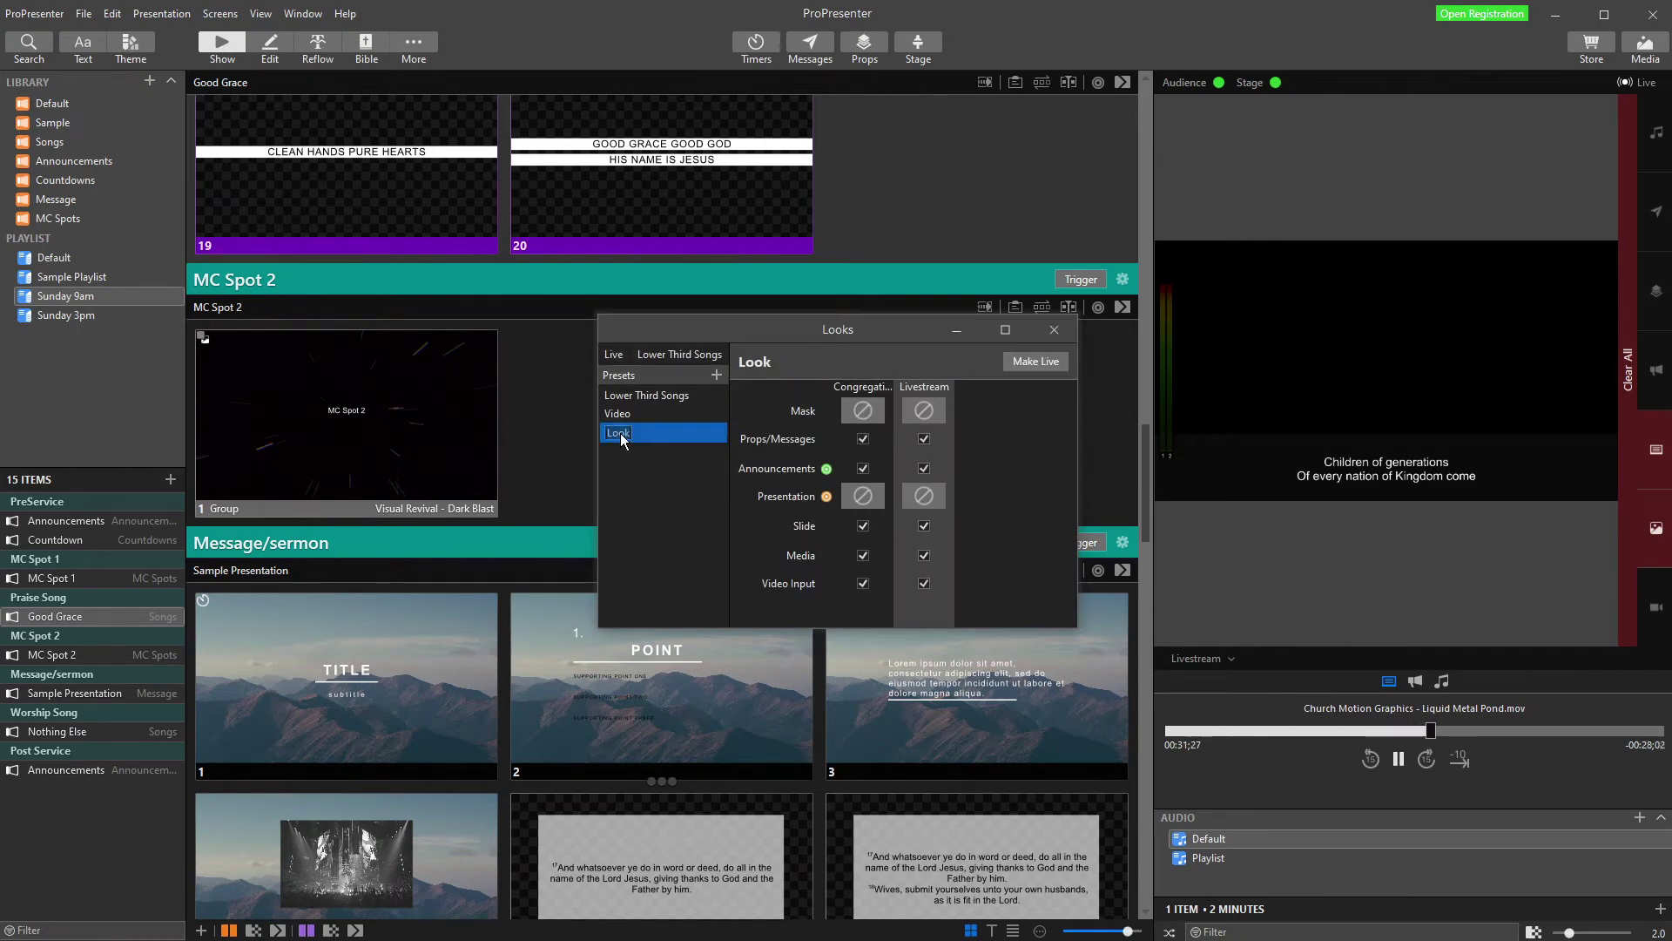
{"action": "type", "text": "Lower Thirds Mess"}
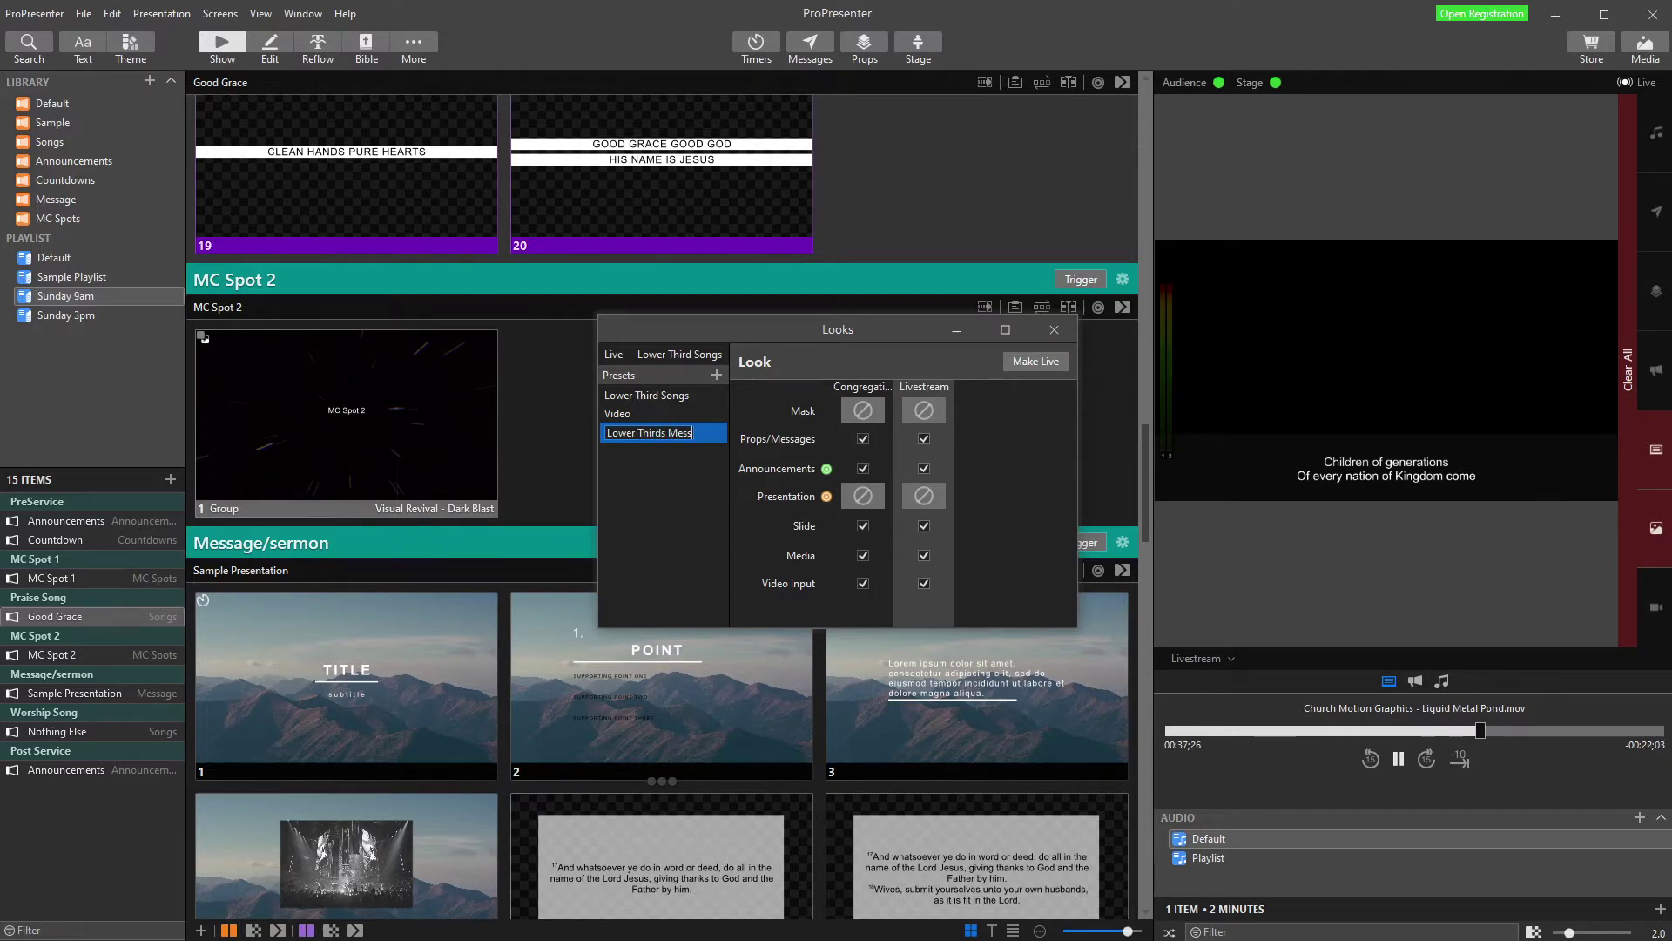
{"action": "type", "text": "age"}
{"action": "key", "text": "Return"}
{"action": "left_click", "coordinate": [660, 413]}
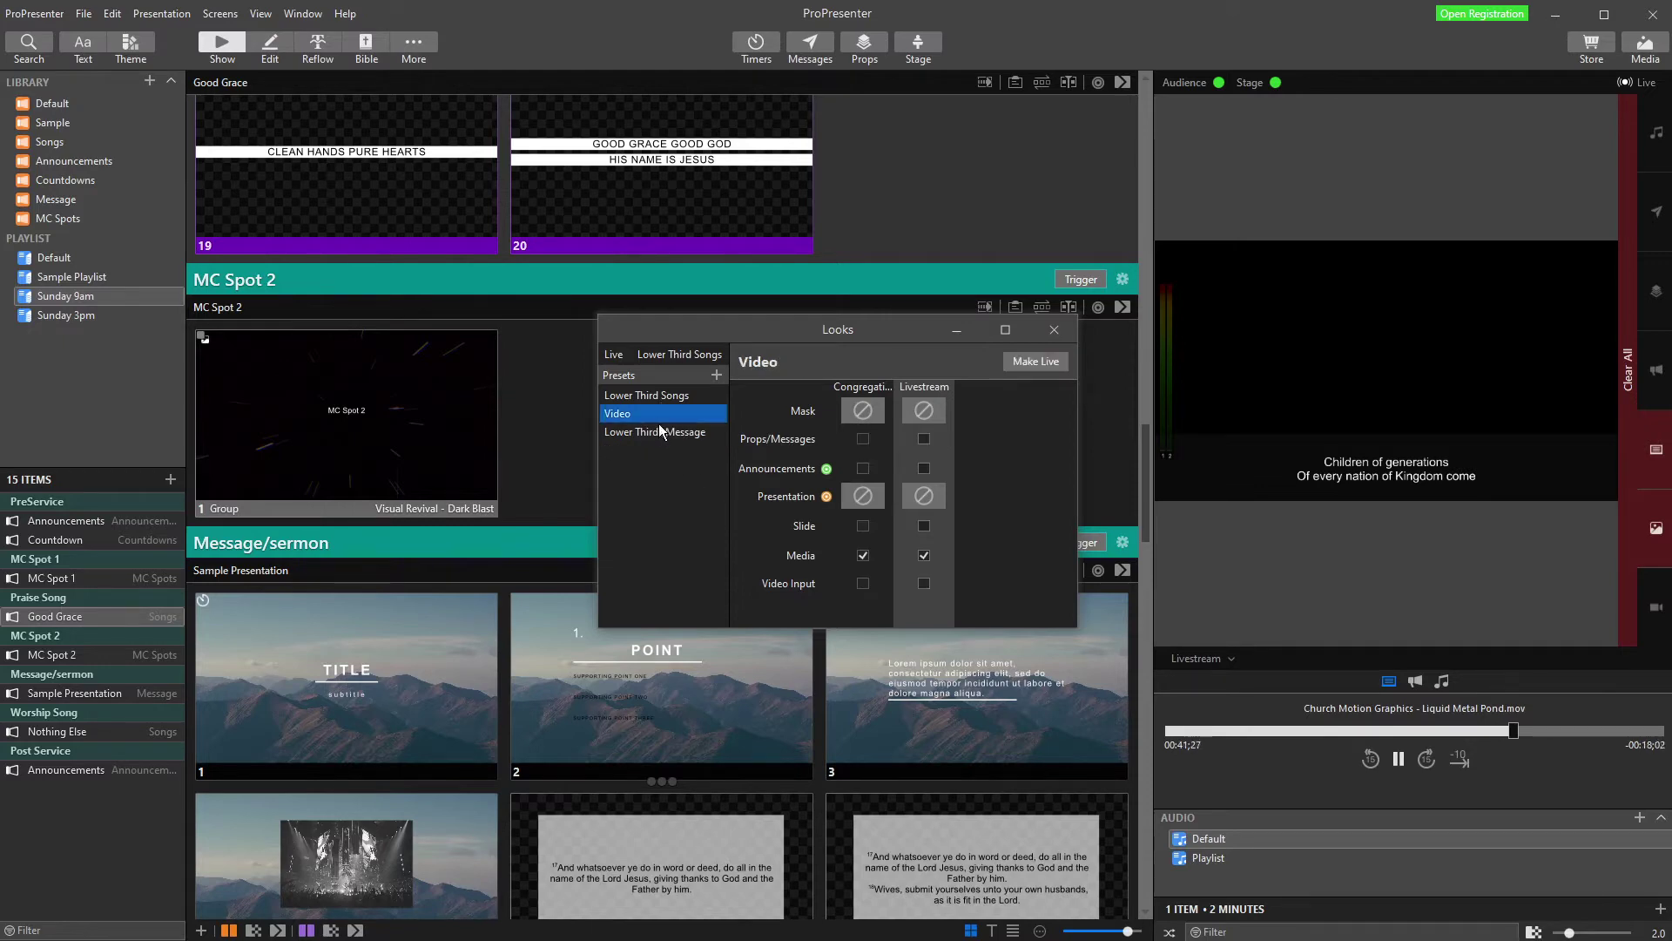
{"action": "left_click", "coordinate": [659, 396]}
{"action": "left_click", "coordinate": [662, 432]}
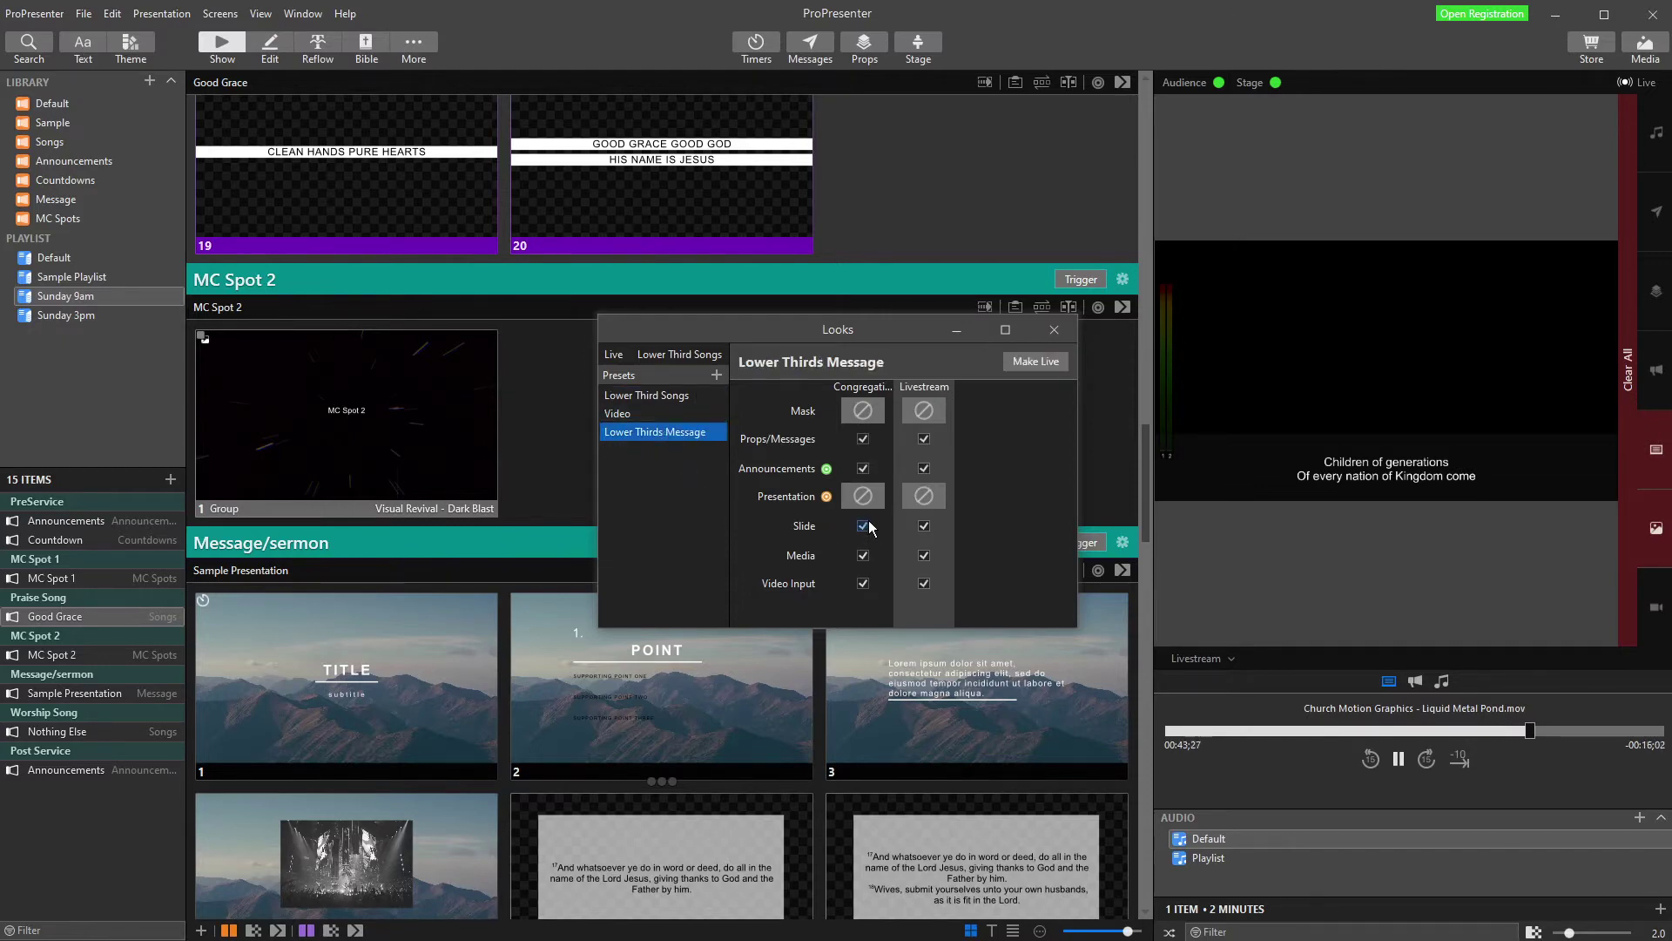
Turn off video input, props/messages and announcements, and give Livestream the Message Slides lower-third theme
{"action": "left_click", "coordinate": [863, 583]}
{"action": "left_click", "coordinate": [924, 582]}
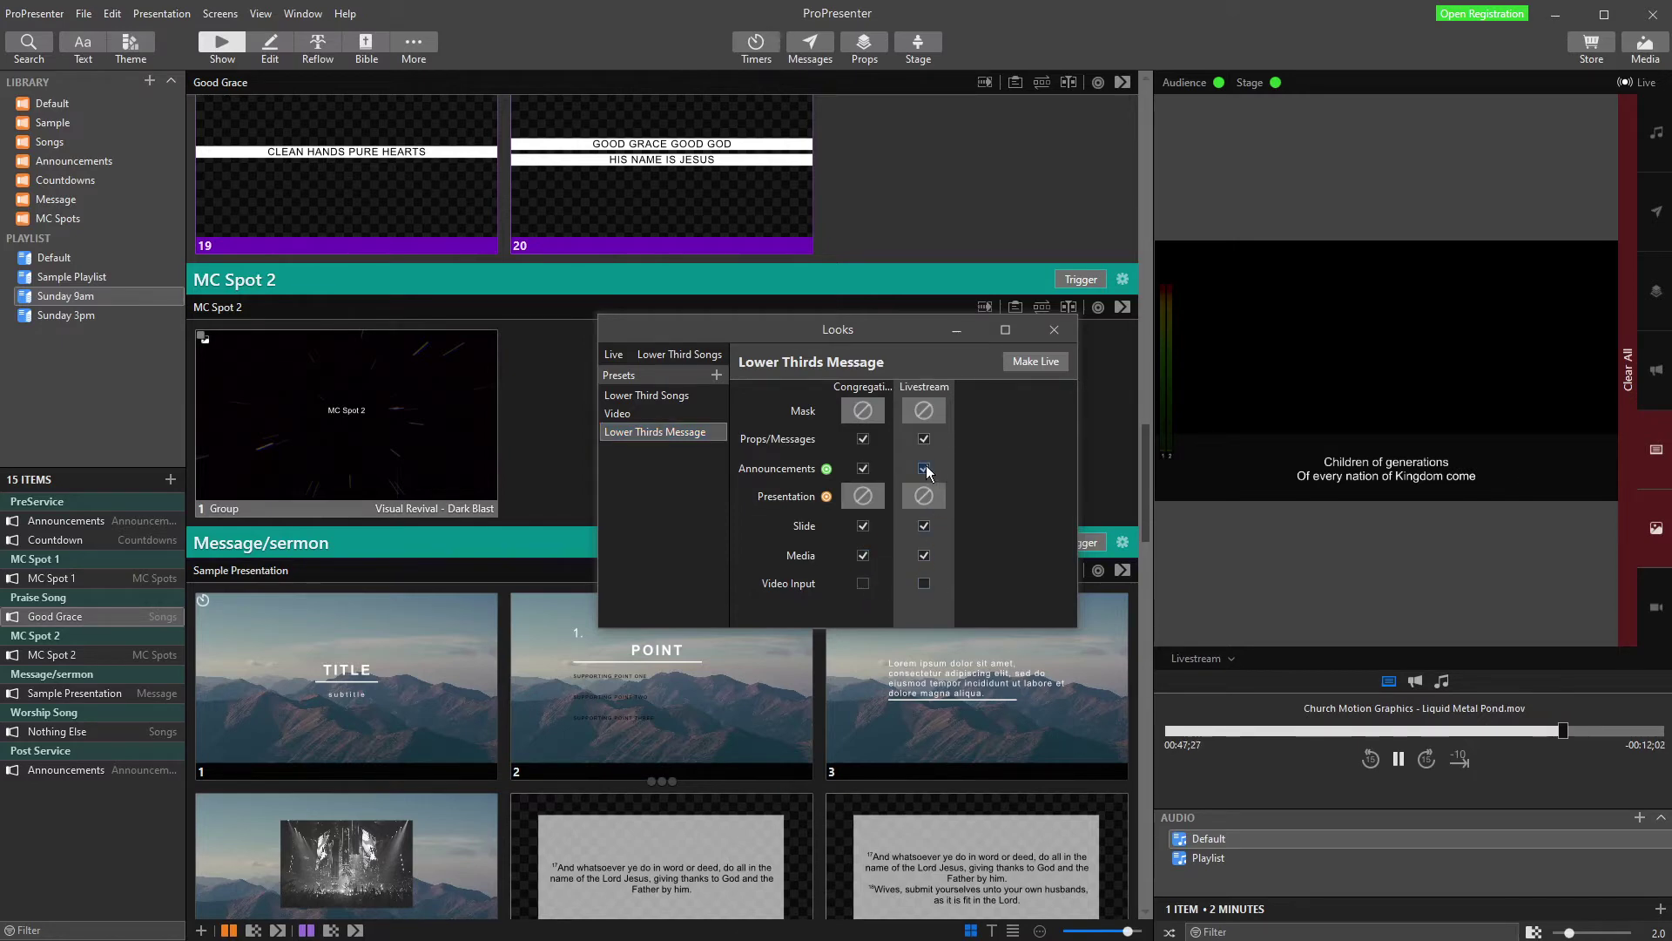
{"action": "left_click", "coordinate": [924, 469]}
{"action": "left_click", "coordinate": [864, 468]}
{"action": "left_click", "coordinate": [863, 439]}
{"action": "left_click", "coordinate": [924, 439]}
{"action": "left_click", "coordinate": [924, 496]}
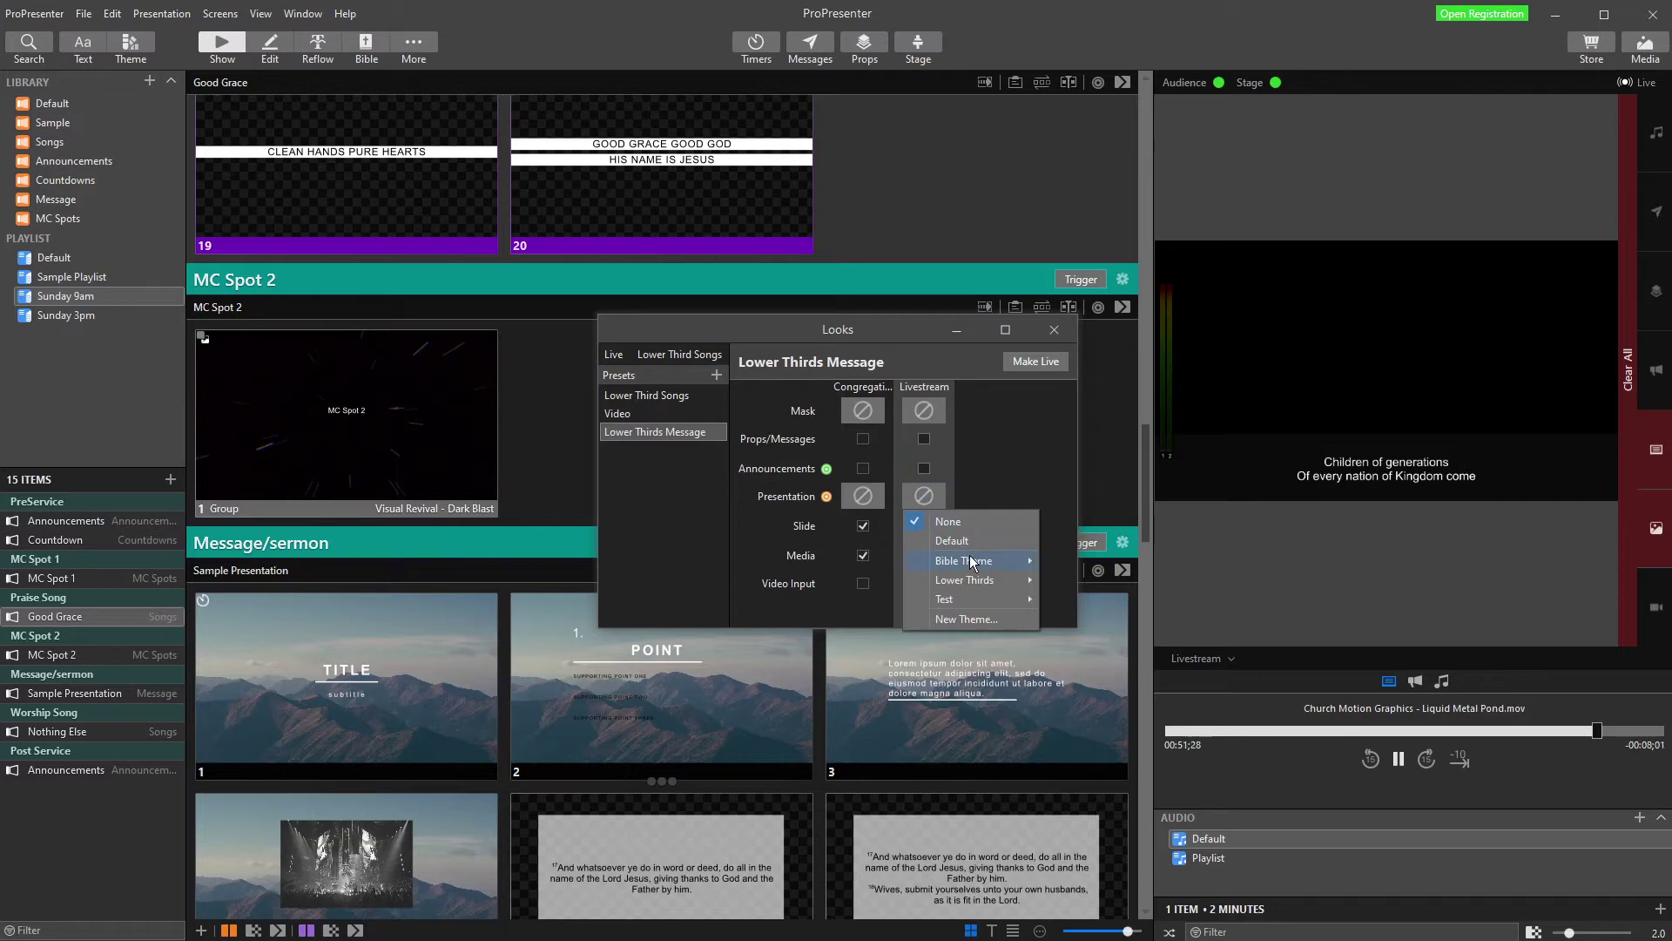
{"action": "mouse_move", "coordinate": [975, 586]}
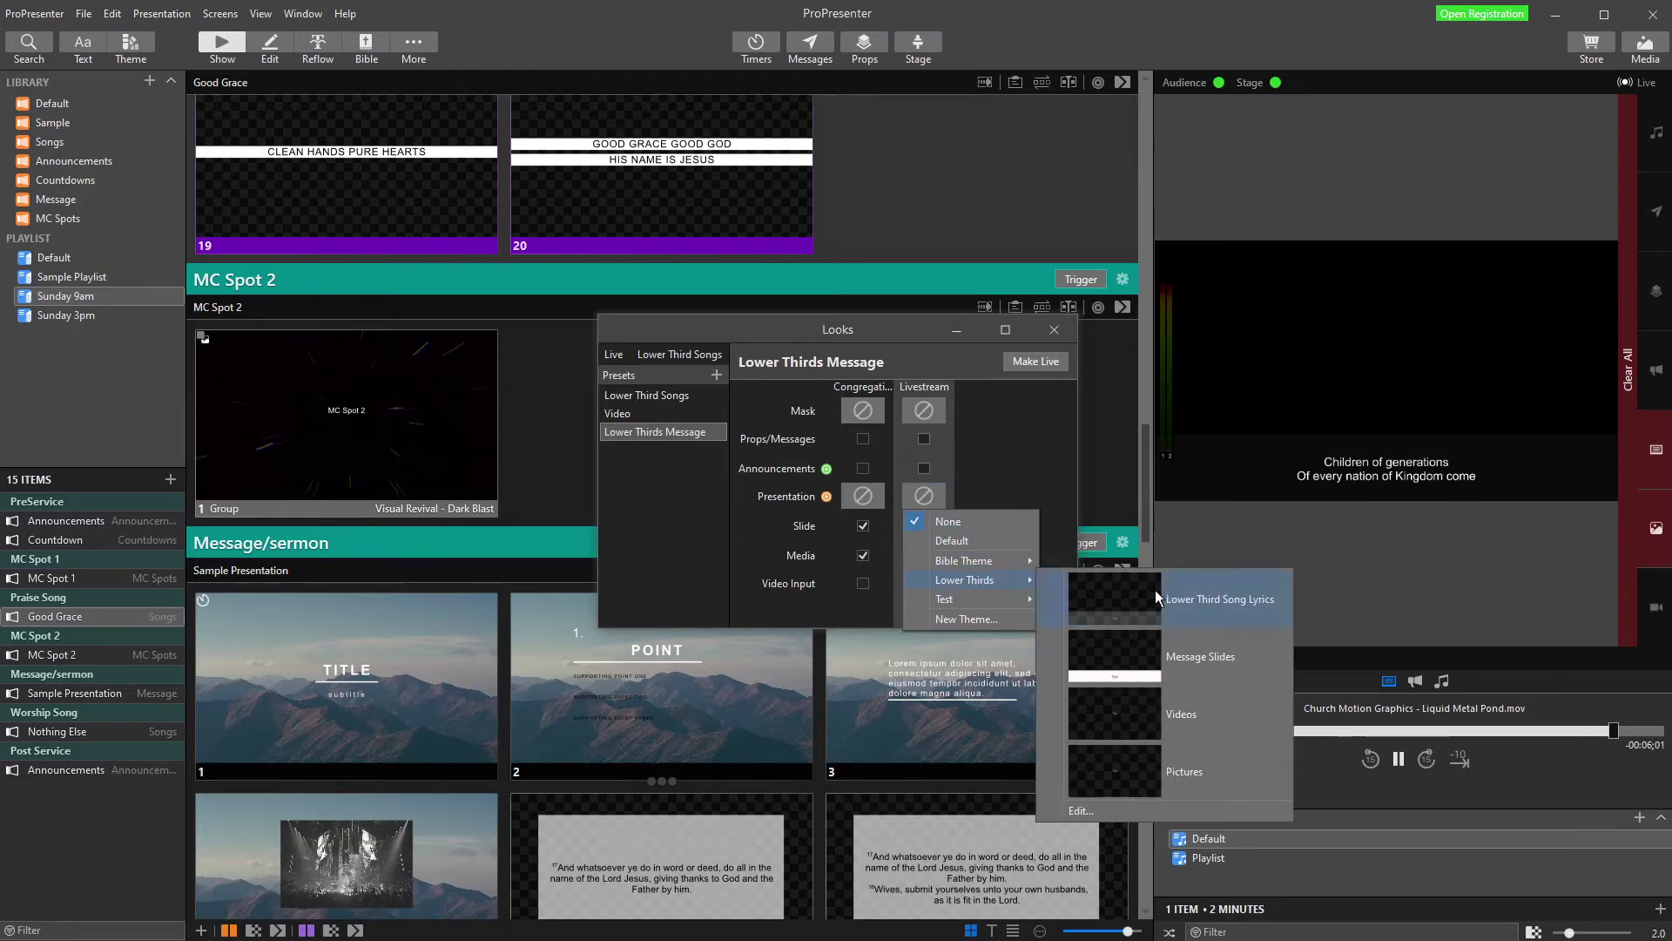
{"action": "left_click", "coordinate": [1218, 665]}
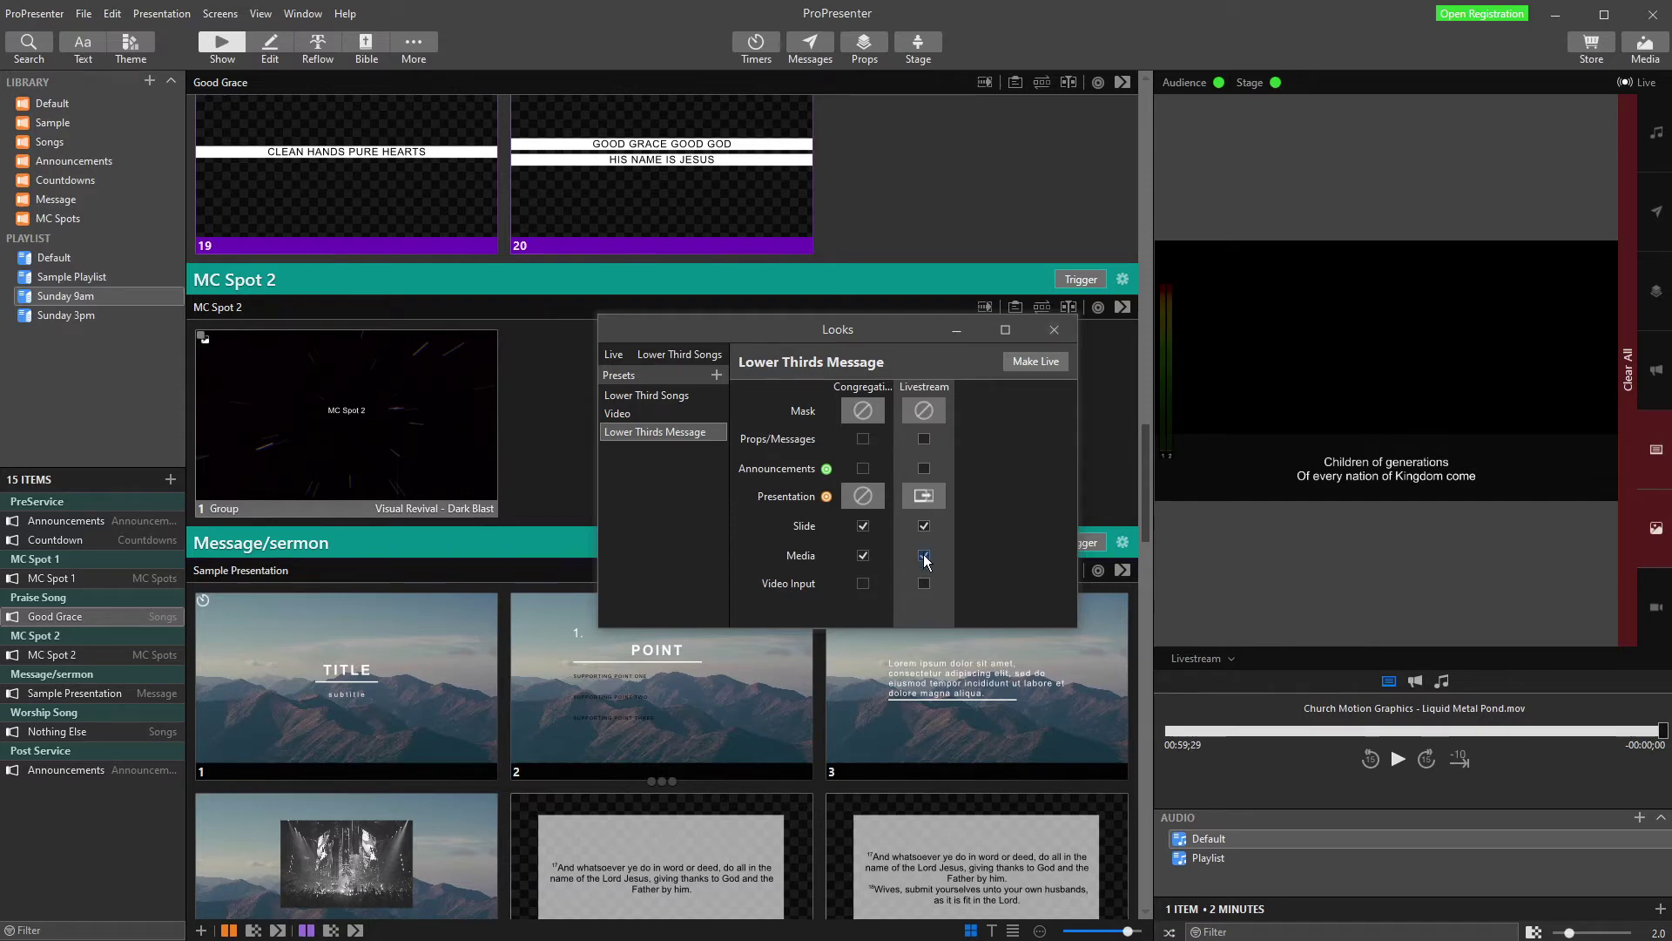
Give the sermon TITLE slide an Audience Look action for Lower Thirds Message
{"action": "left_click", "coordinate": [1056, 329]}
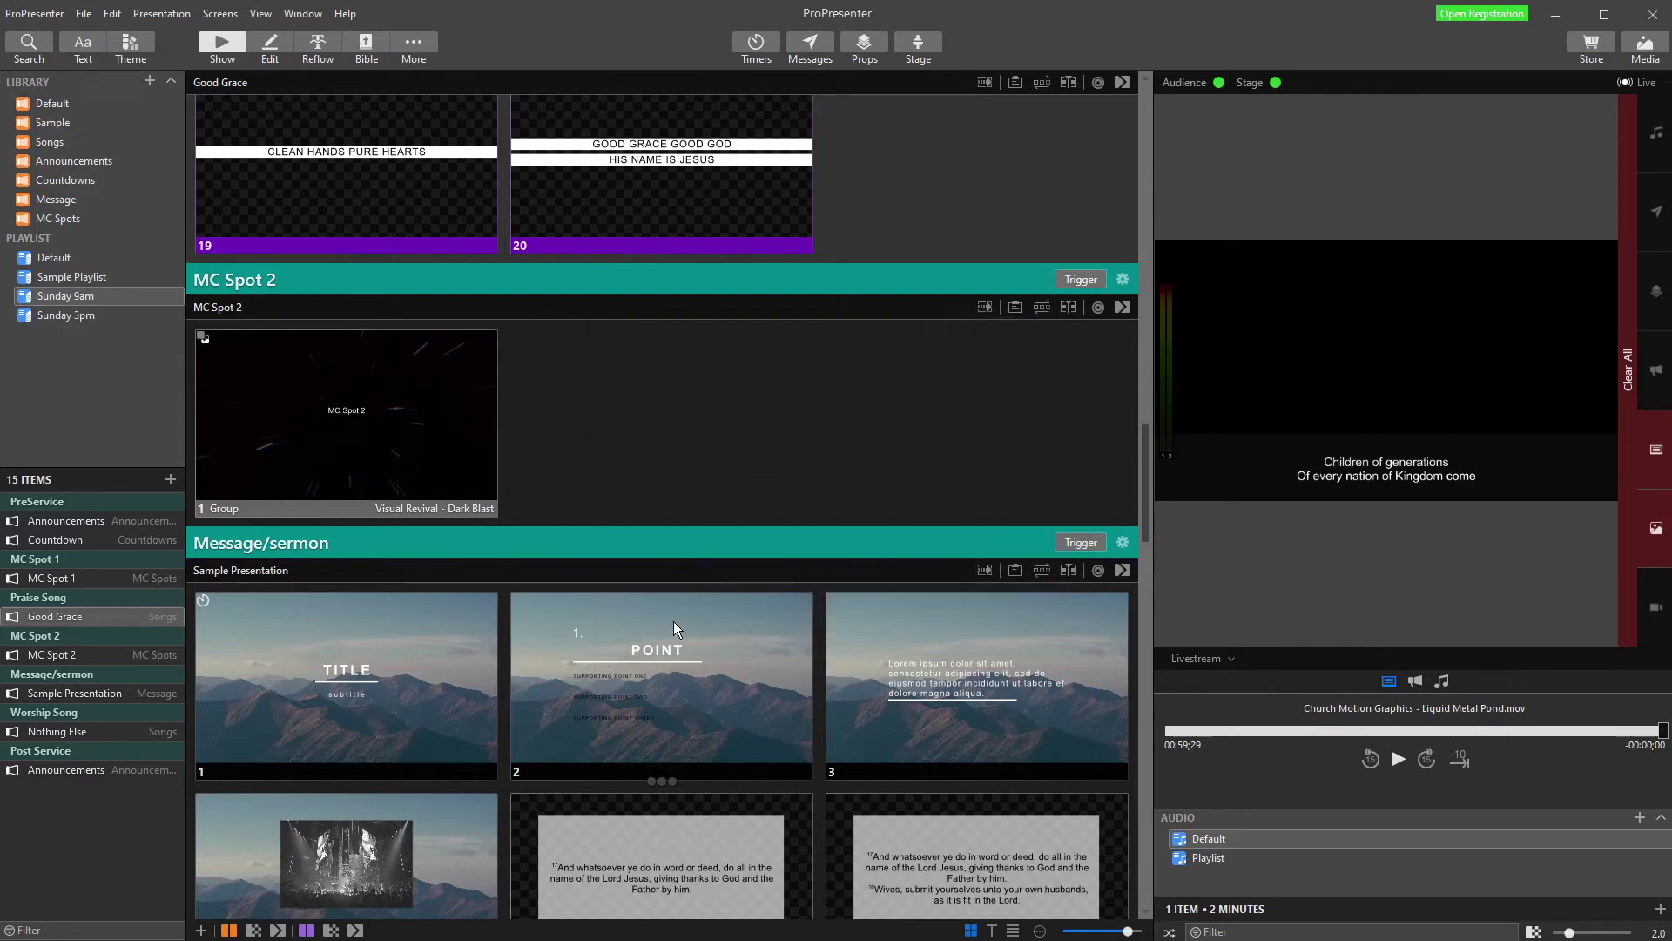
{"action": "right_click", "coordinate": [290, 674]}
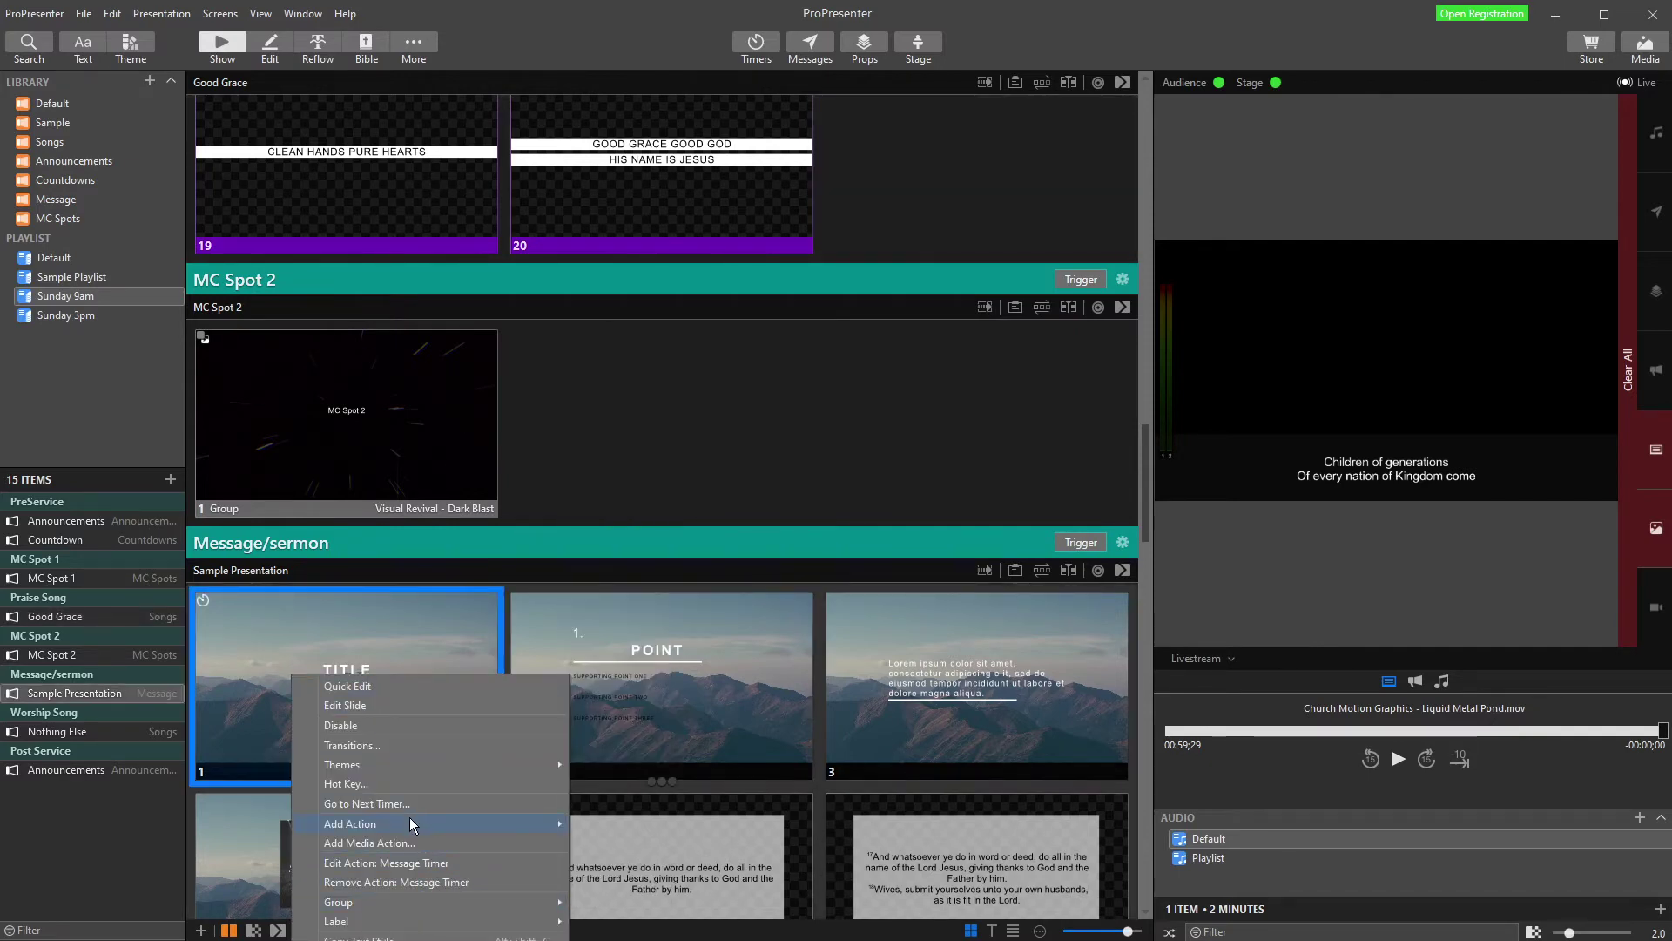
{"action": "mouse_move", "coordinate": [412, 825]}
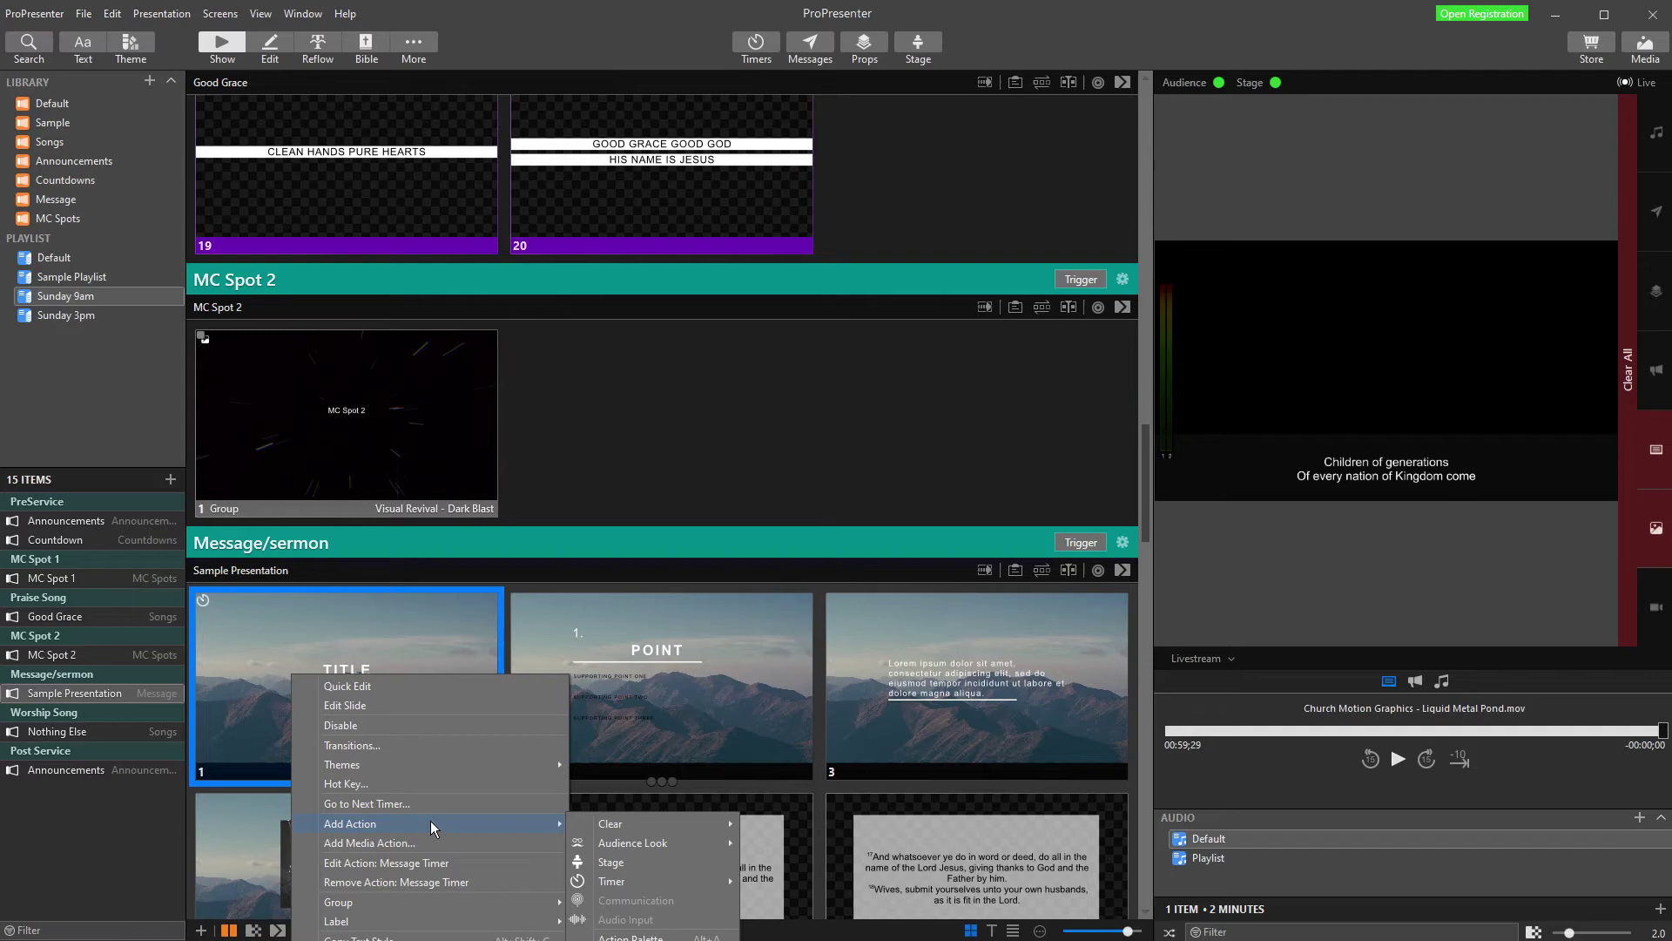
{"action": "mouse_move", "coordinate": [656, 849]}
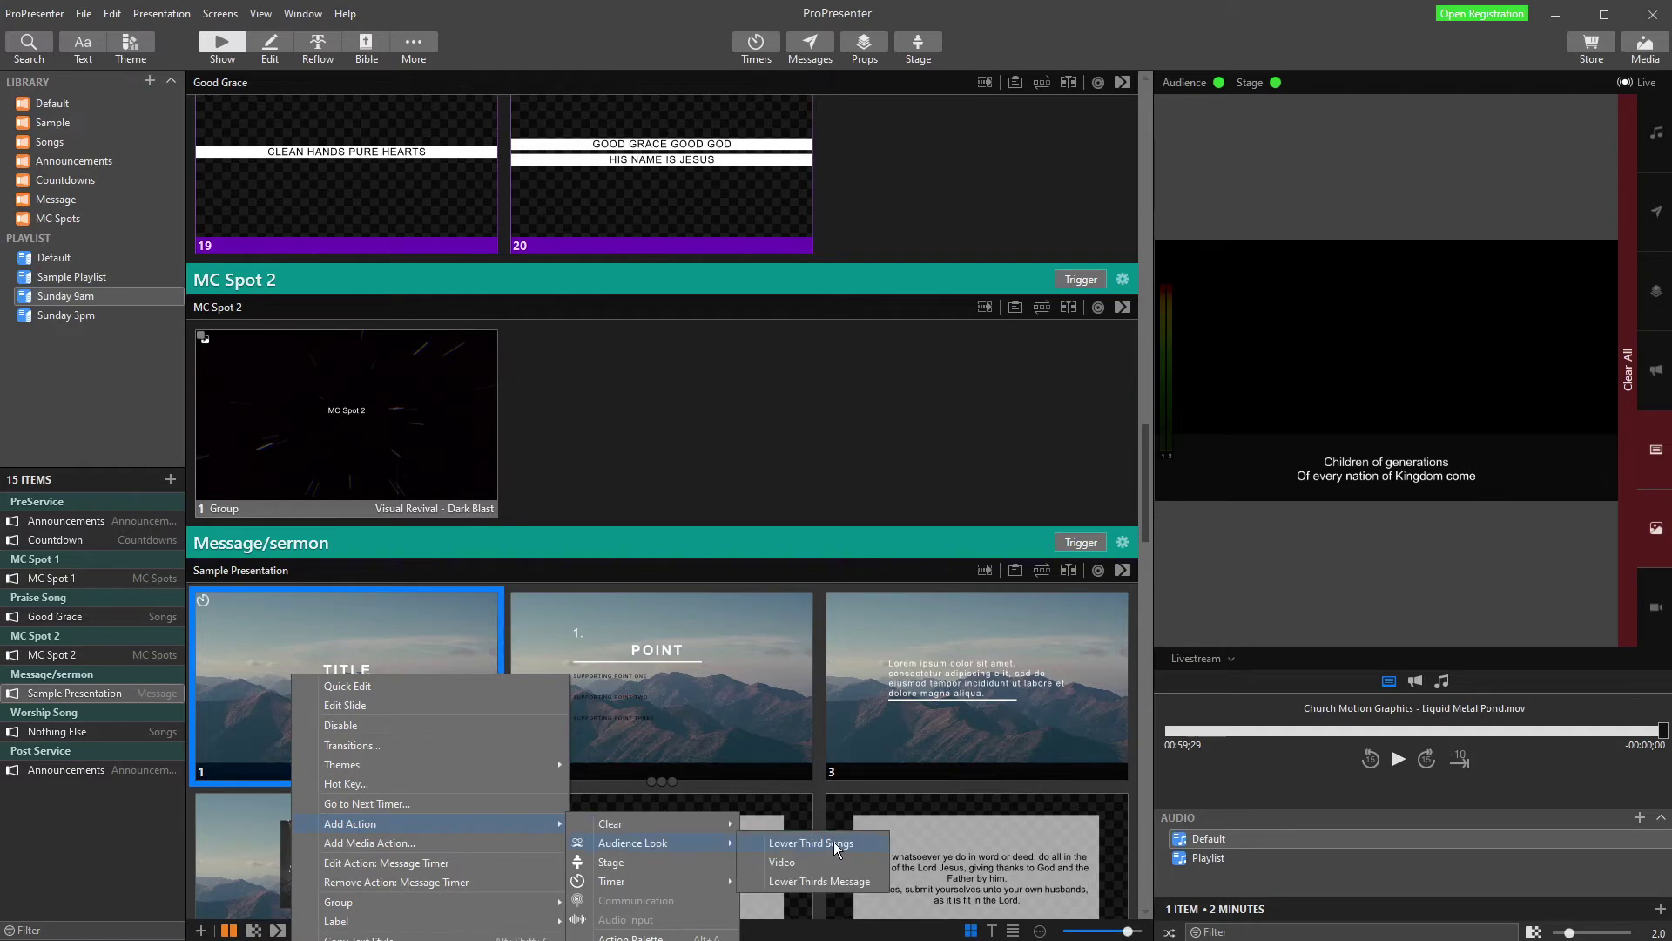
{"action": "left_click", "coordinate": [824, 881]}
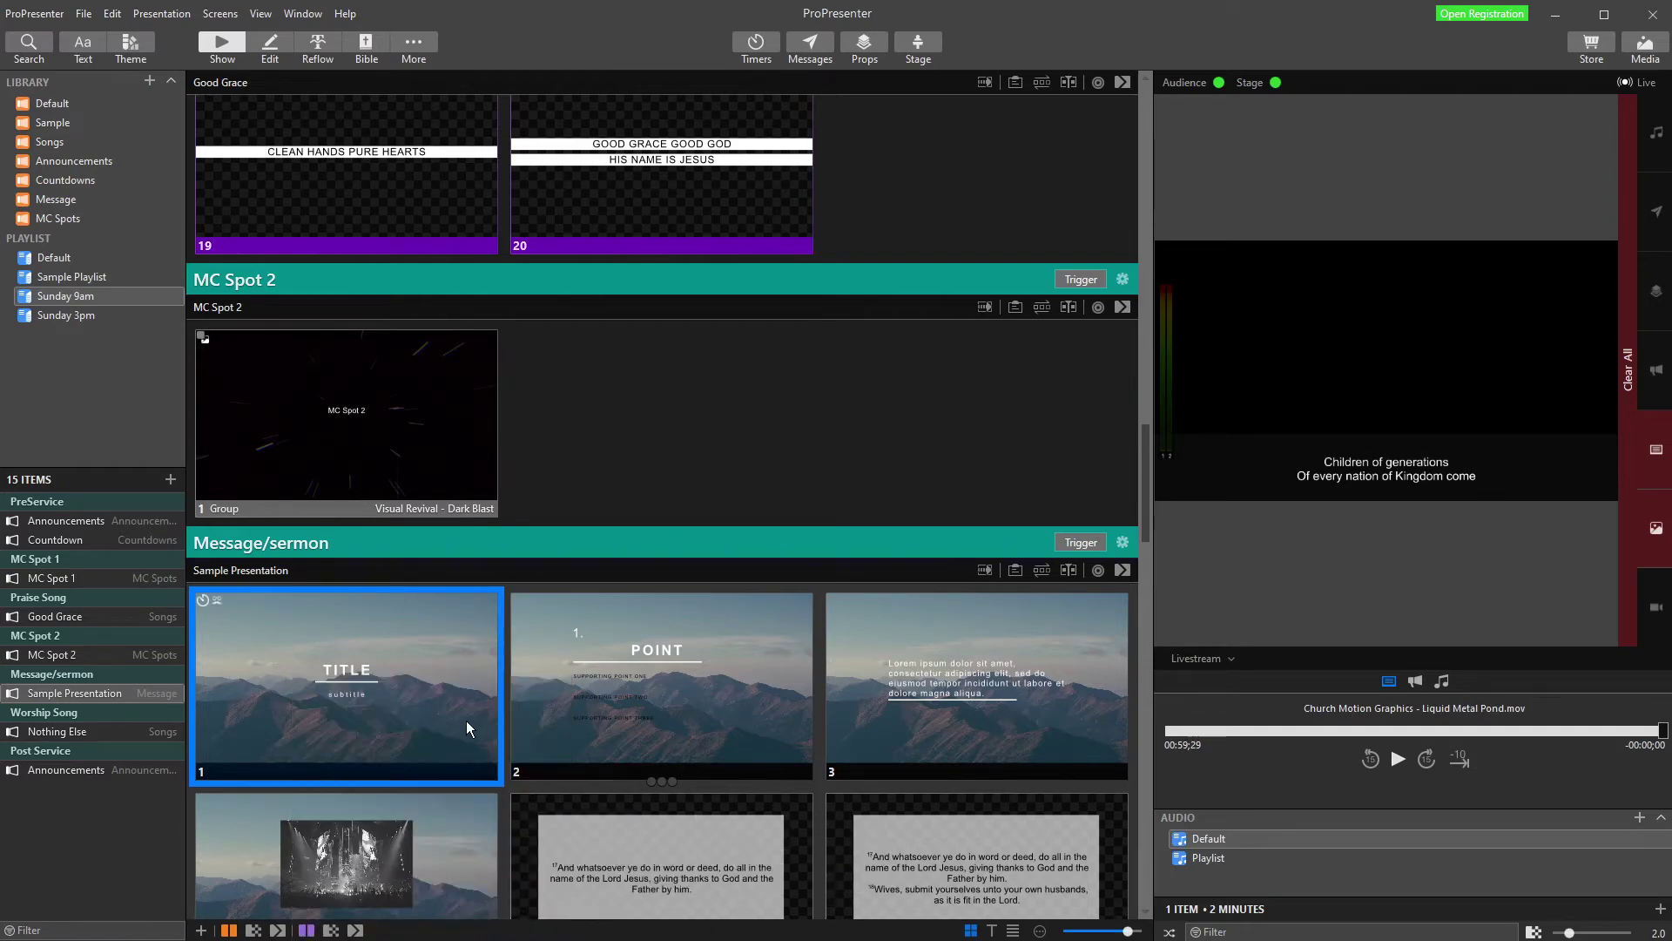
Send the TITLE, POINT, lorem ipsum, photo and Colossians 3:17 sermon slides live in turn
{"action": "left_click", "coordinate": [395, 667]}
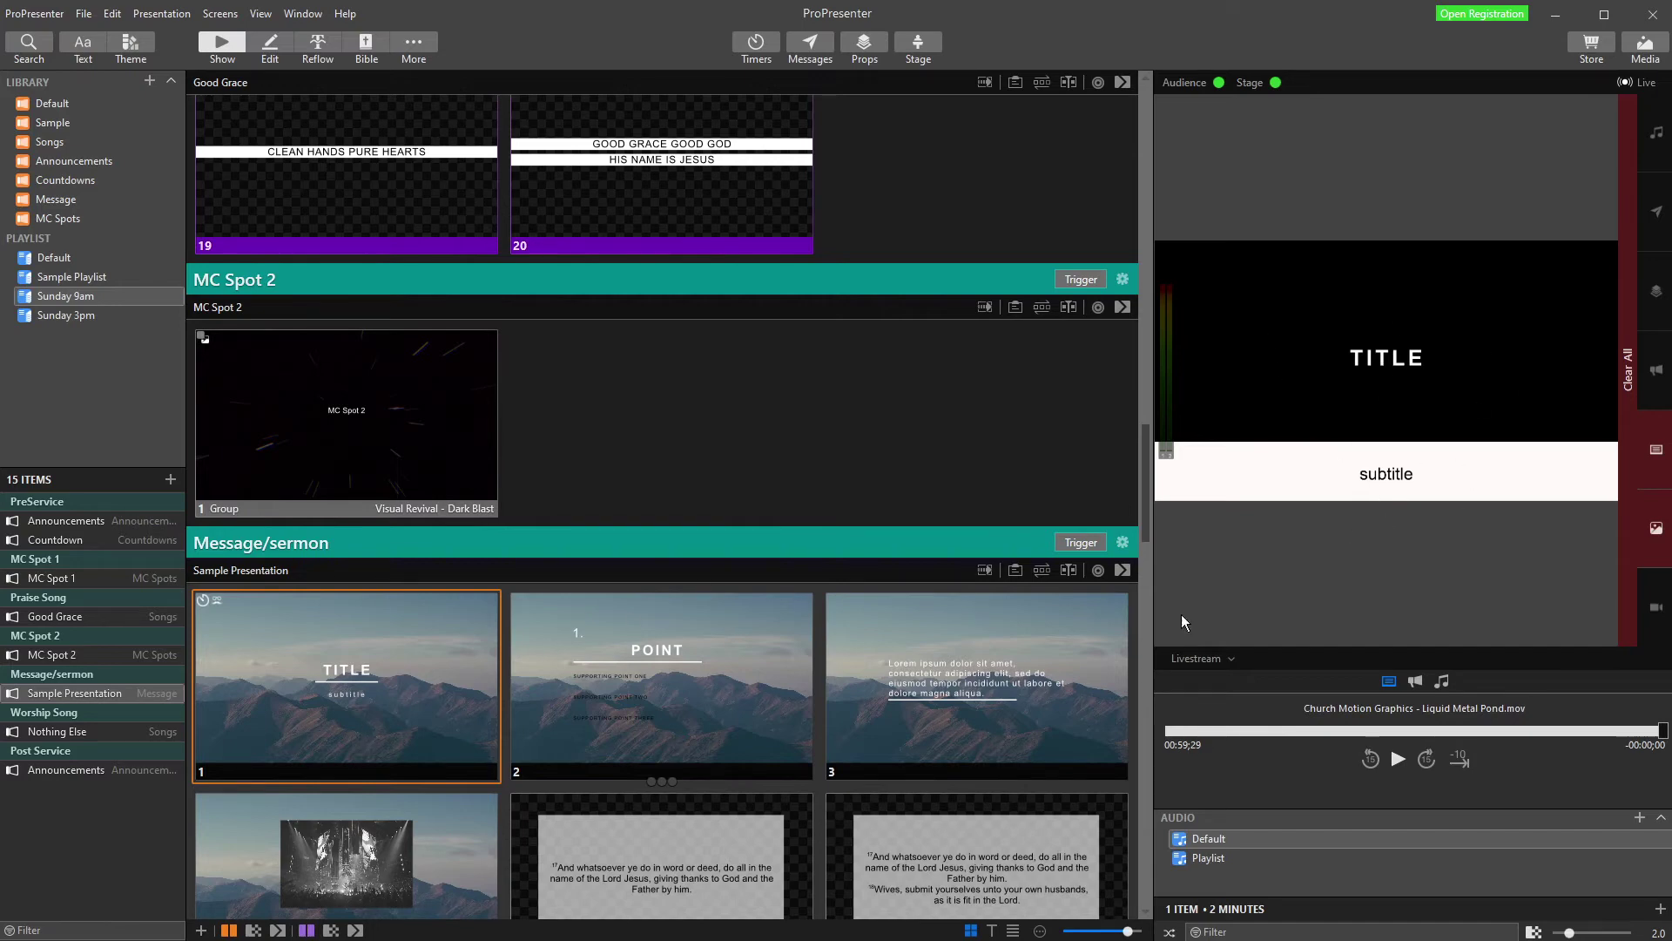
{"action": "left_click", "coordinate": [641, 679]}
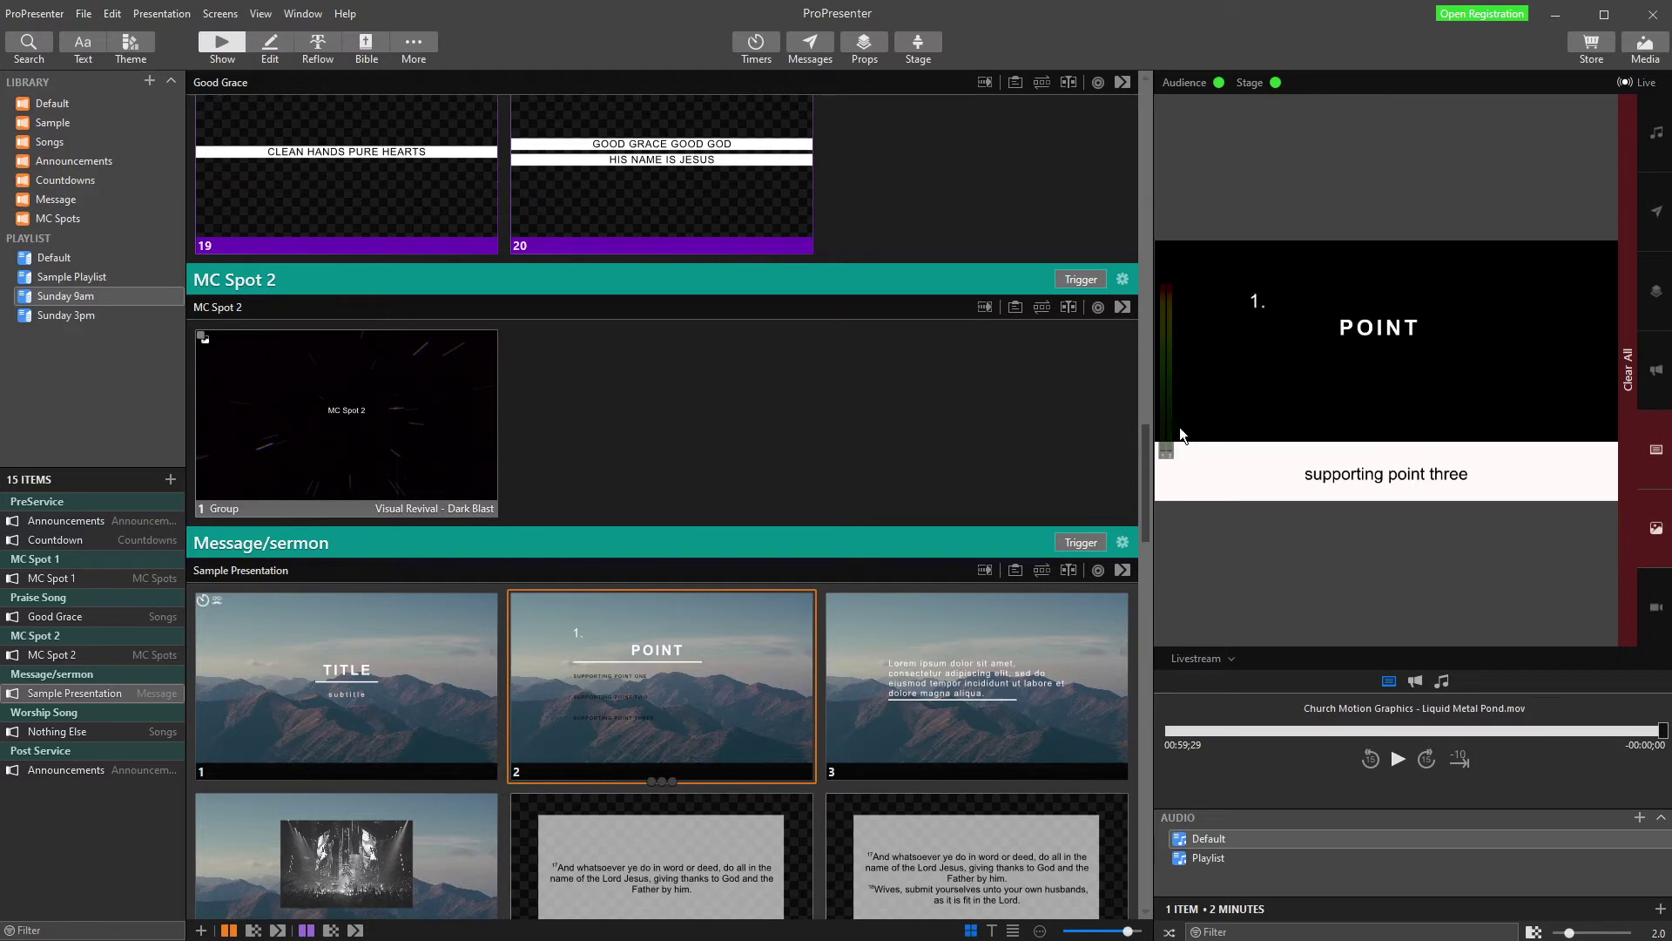
{"action": "left_click", "coordinate": [941, 688]}
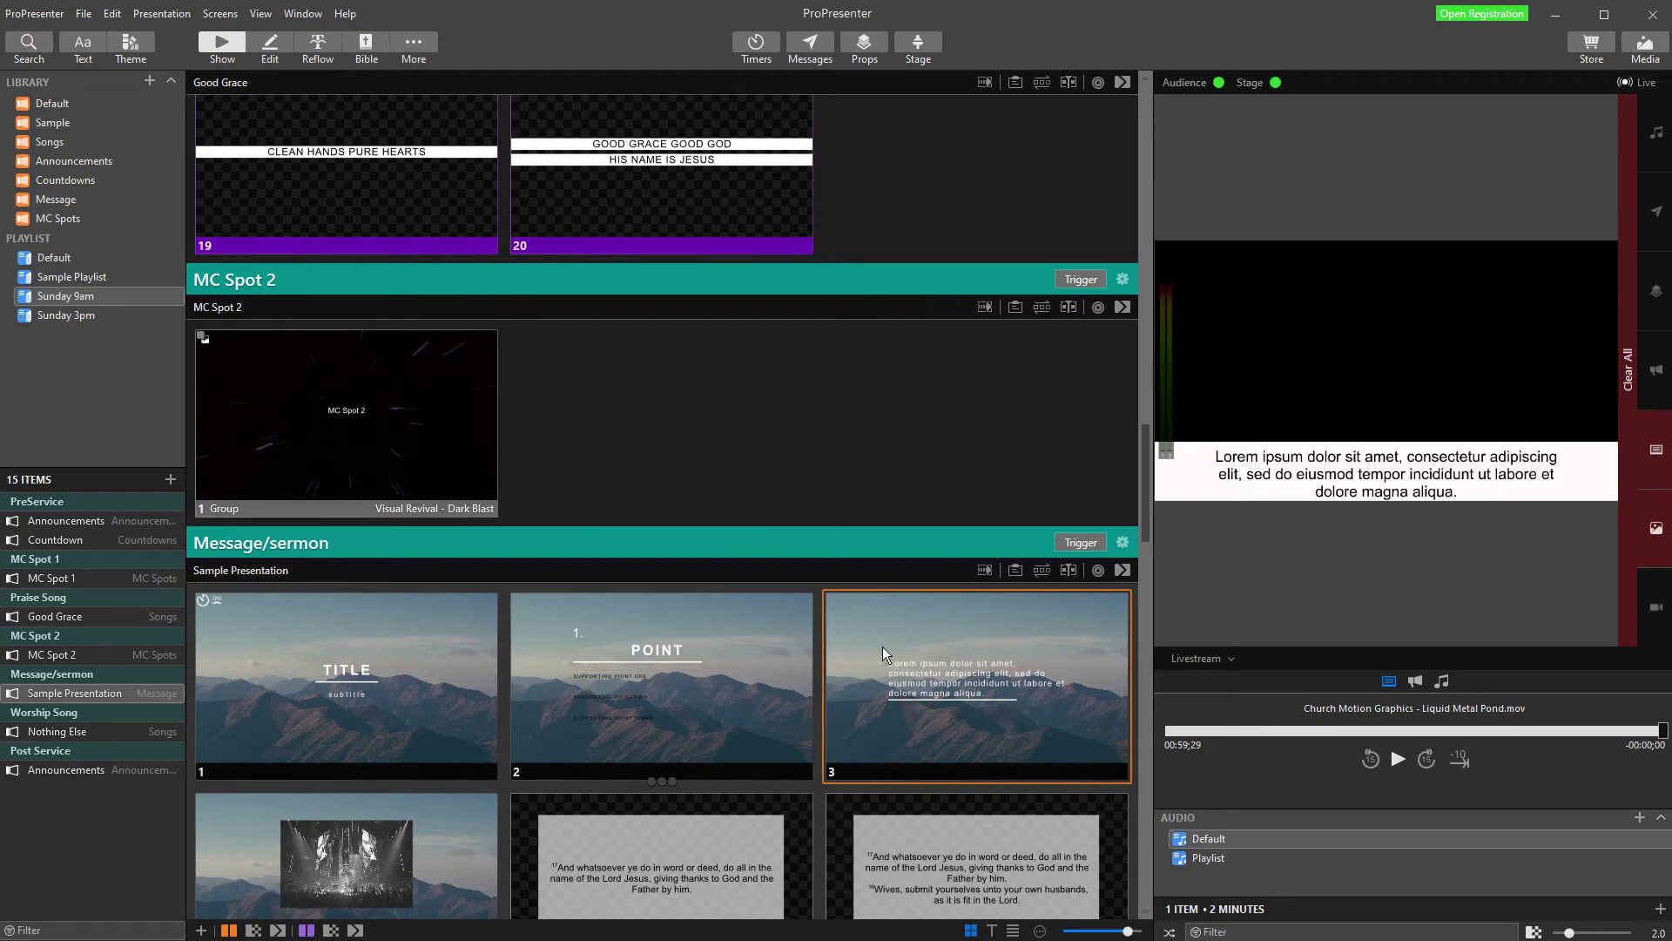
{"action": "scroll", "coordinate": [884, 653], "scroll_direction": "down", "scroll_amount": 2}
{"action": "left_click", "coordinate": [442, 786]}
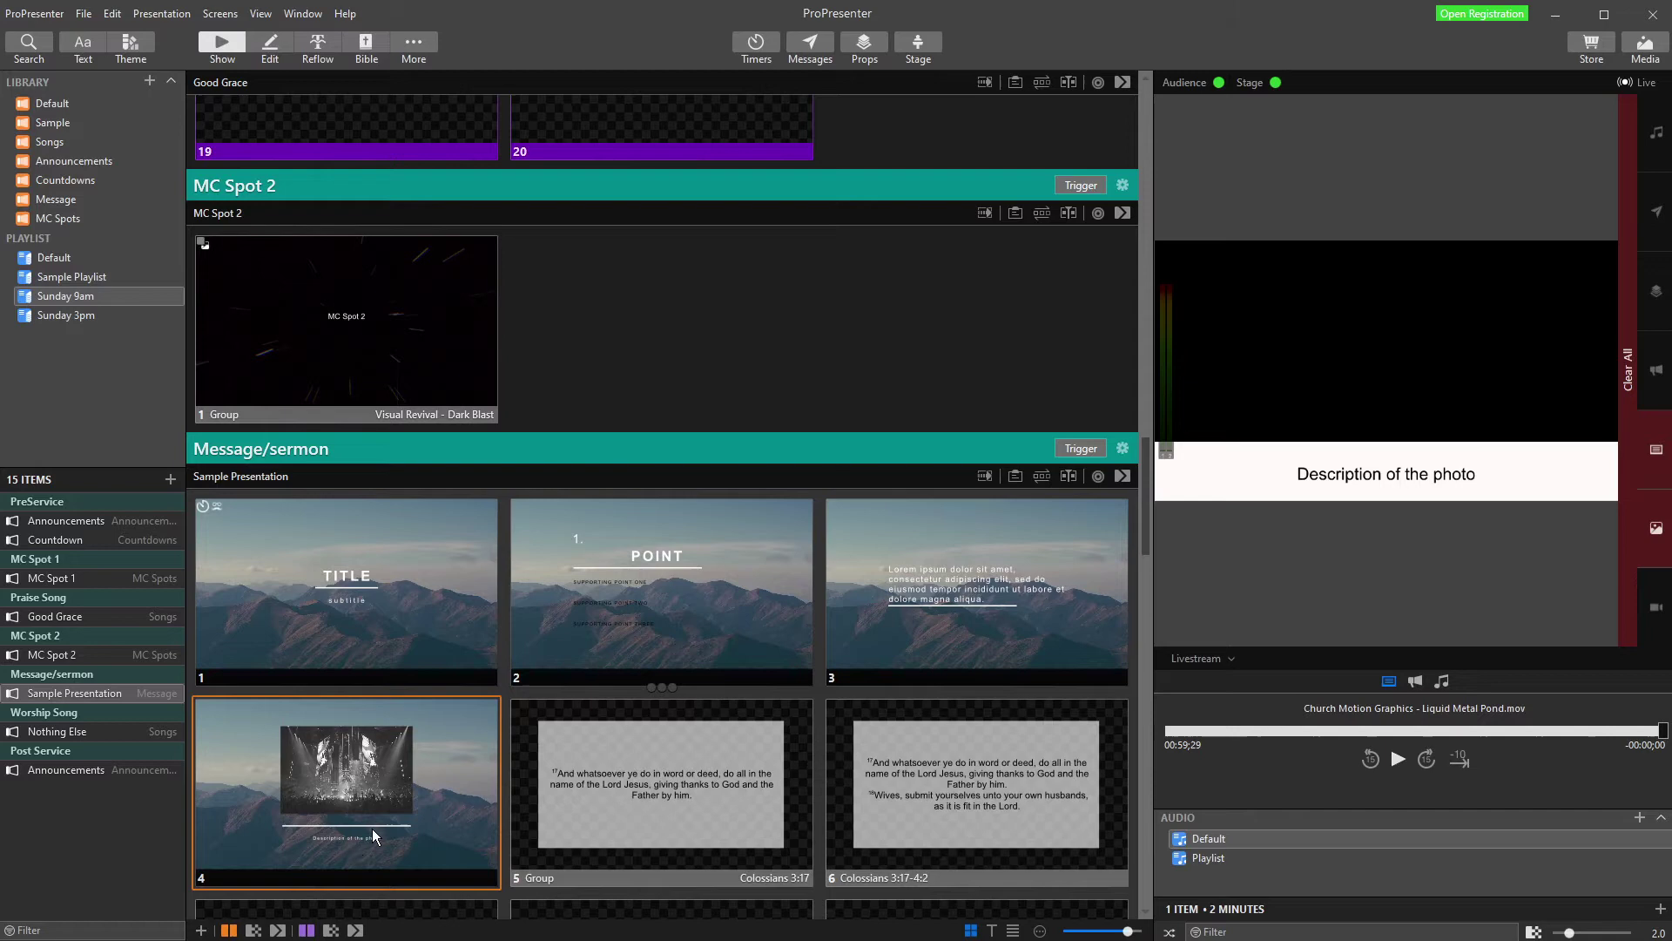
{"action": "left_click", "coordinate": [626, 802]}
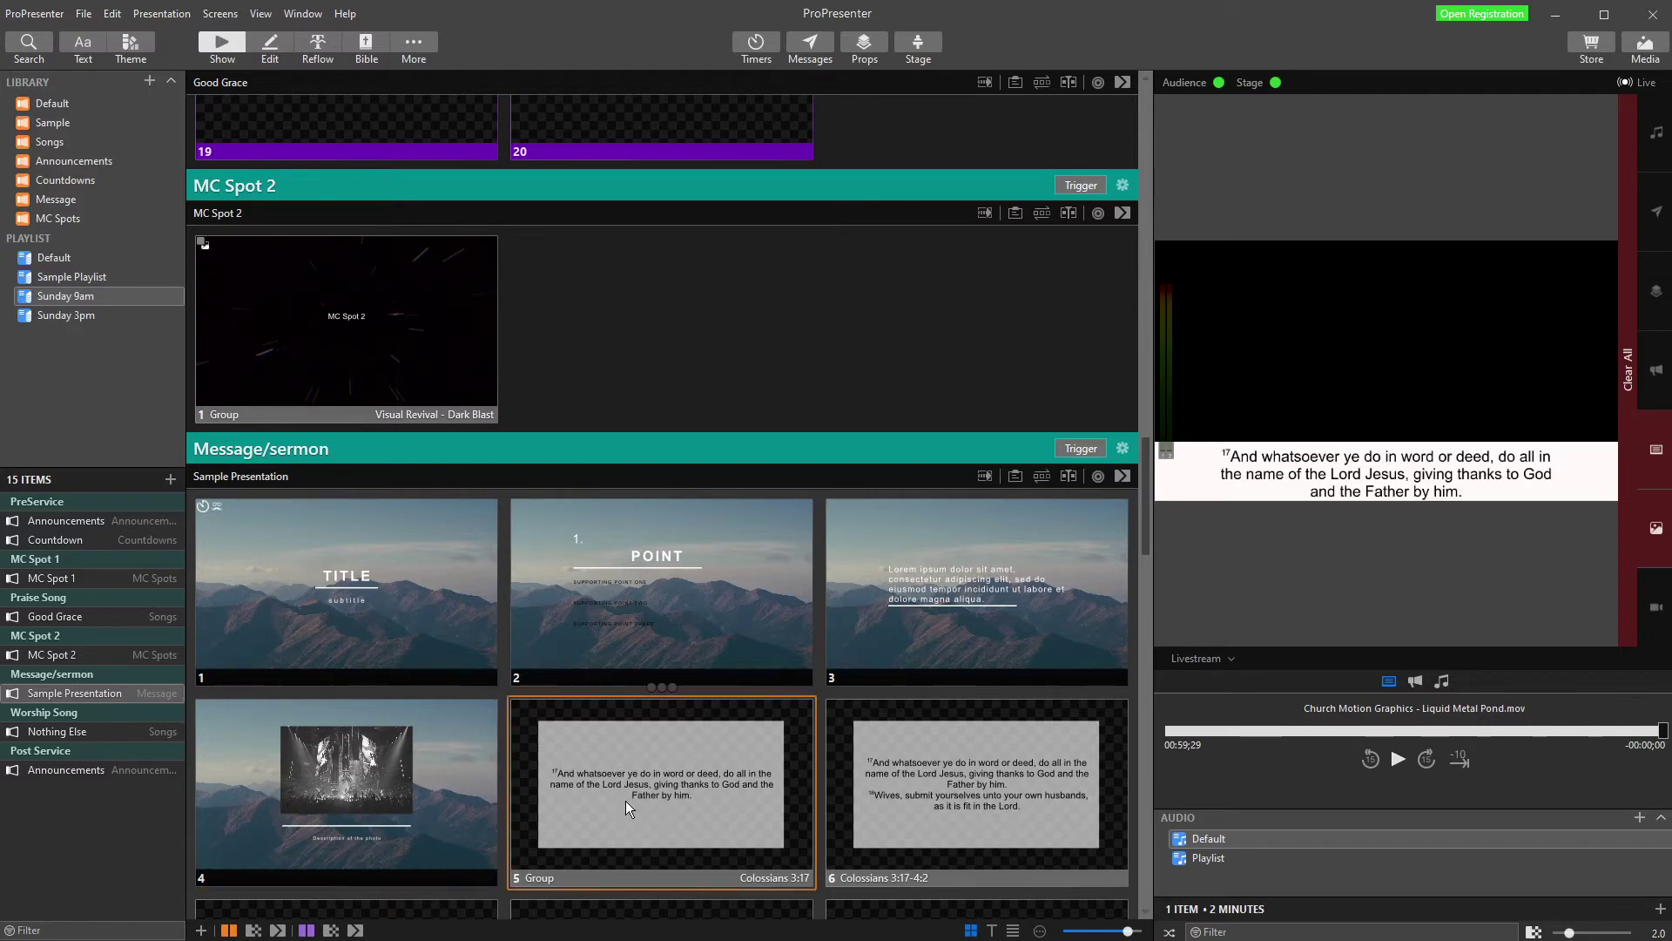
{"action": "left_click", "coordinate": [901, 796]}
{"action": "left_click", "coordinate": [535, 797]}
Return to the top of the sermon and send the TITLE slide live again
{"action": "scroll", "coordinate": [775, 766], "scroll_direction": "down", "scroll_amount": 5}
{"action": "scroll", "coordinate": [758, 760], "scroll_direction": "up", "scroll_amount": 5}
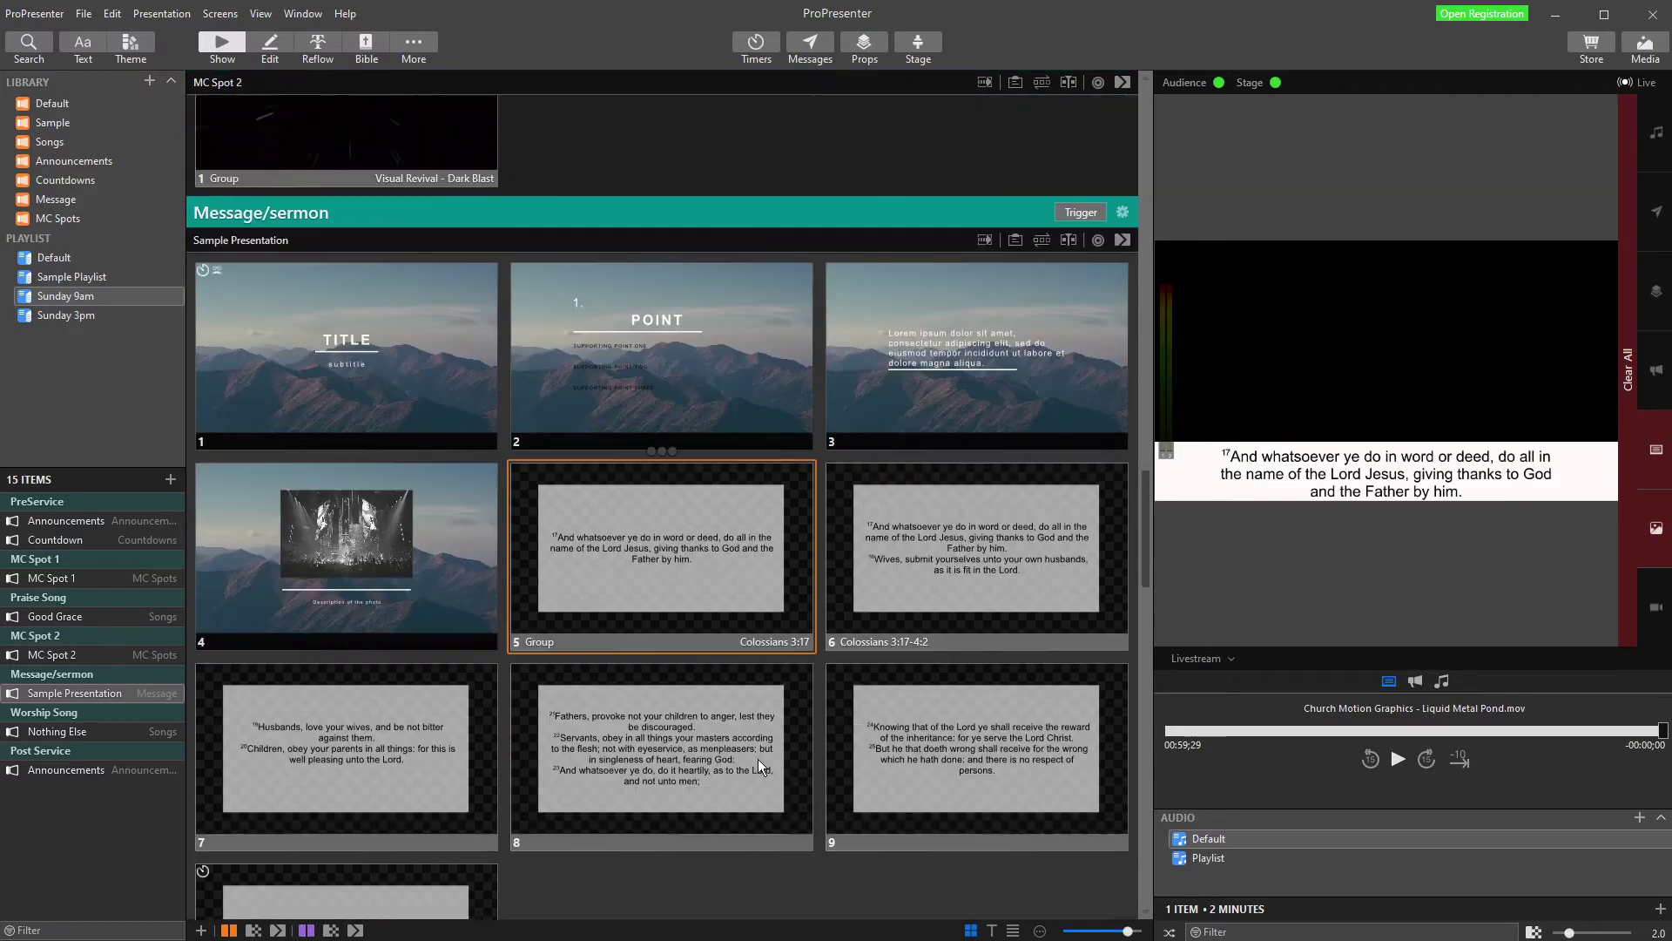
{"action": "scroll", "coordinate": [758, 759], "scroll_direction": "up", "scroll_amount": 2}
{"action": "left_click", "coordinate": [306, 729]}
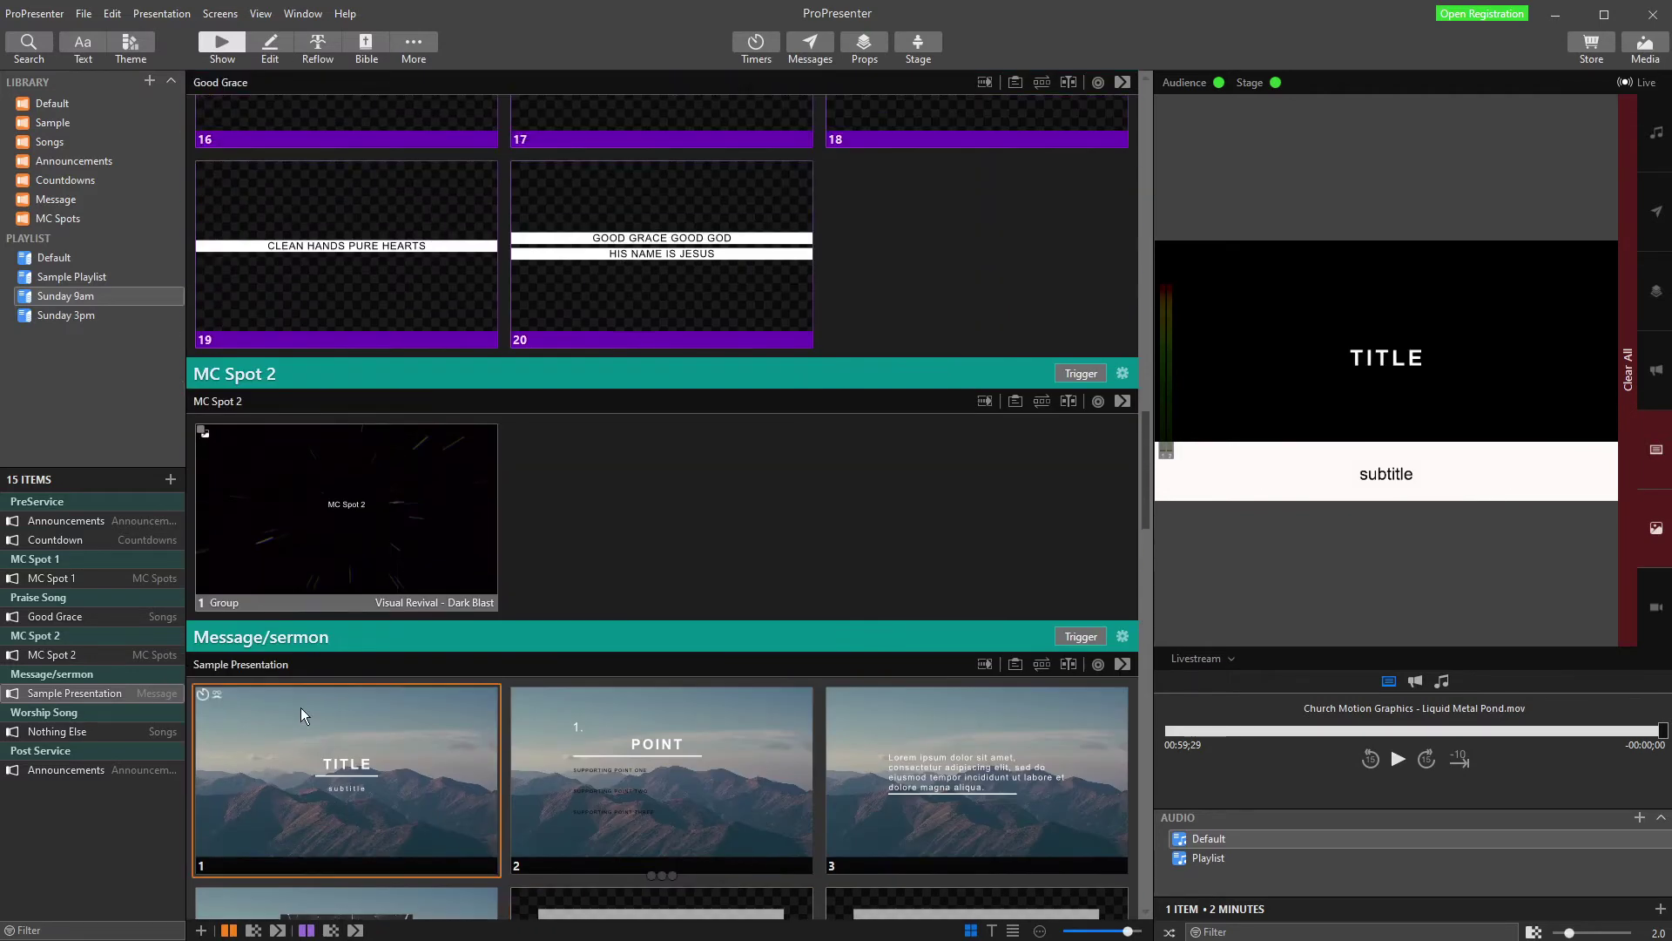
Inspect the sermon's Title and Subtitle objects and review the lower-third themes in Theme Editor
{"action": "left_click", "coordinate": [270, 50]}
{"action": "left_click", "coordinate": [54, 776]}
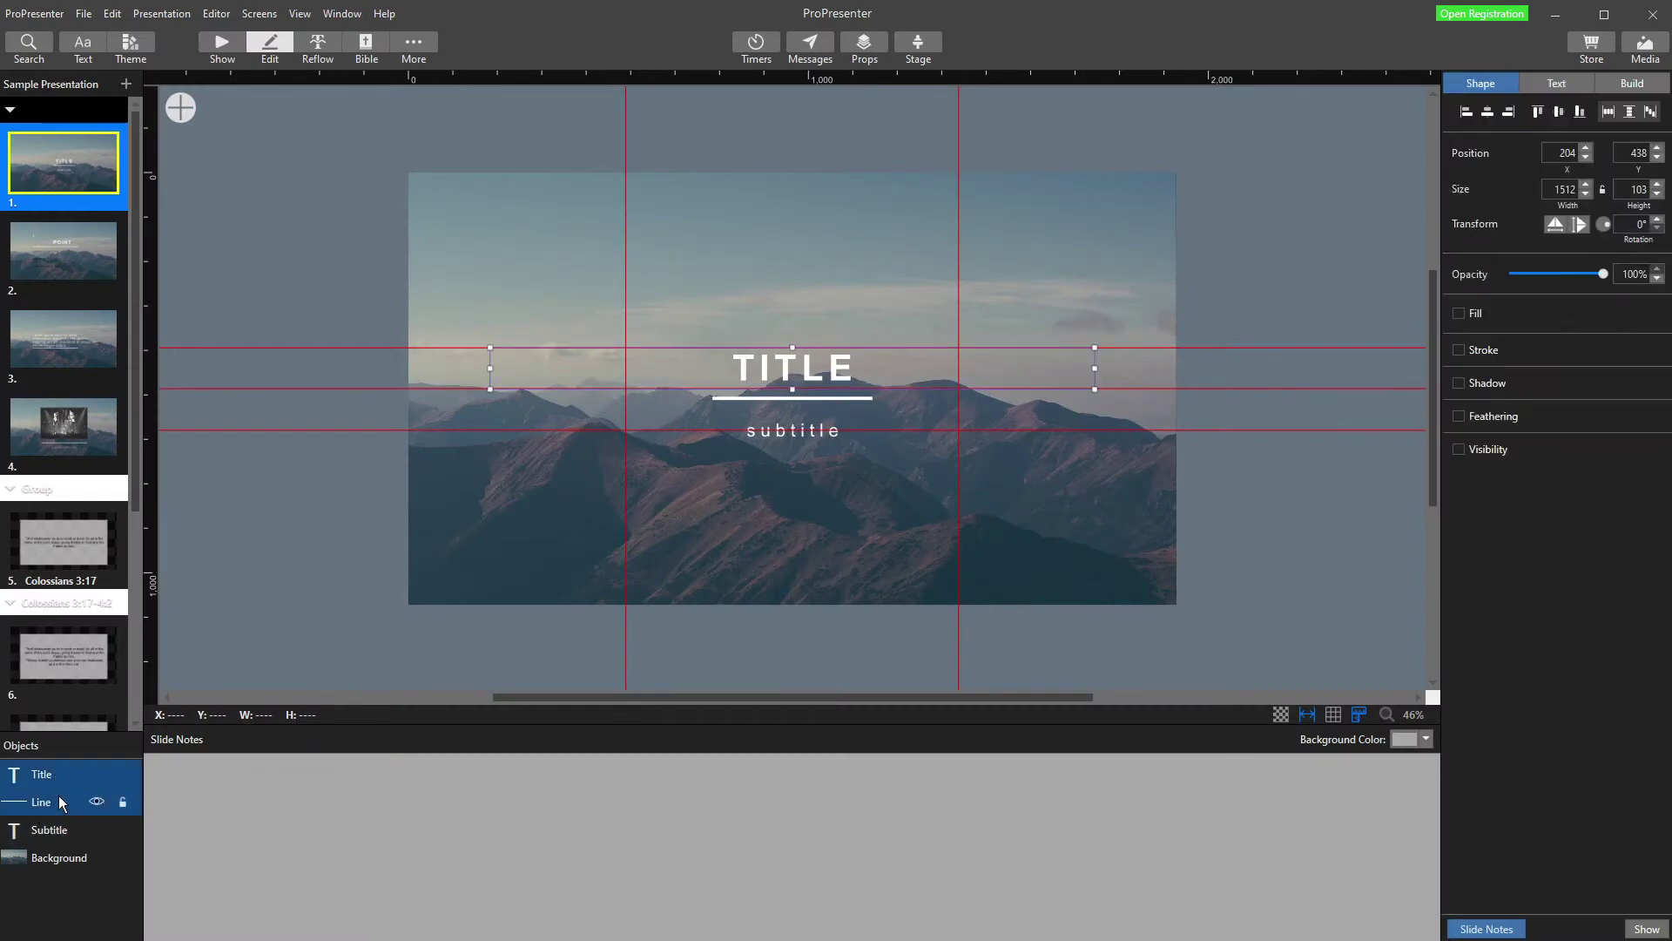
{"action": "left_click", "coordinate": [59, 834]}
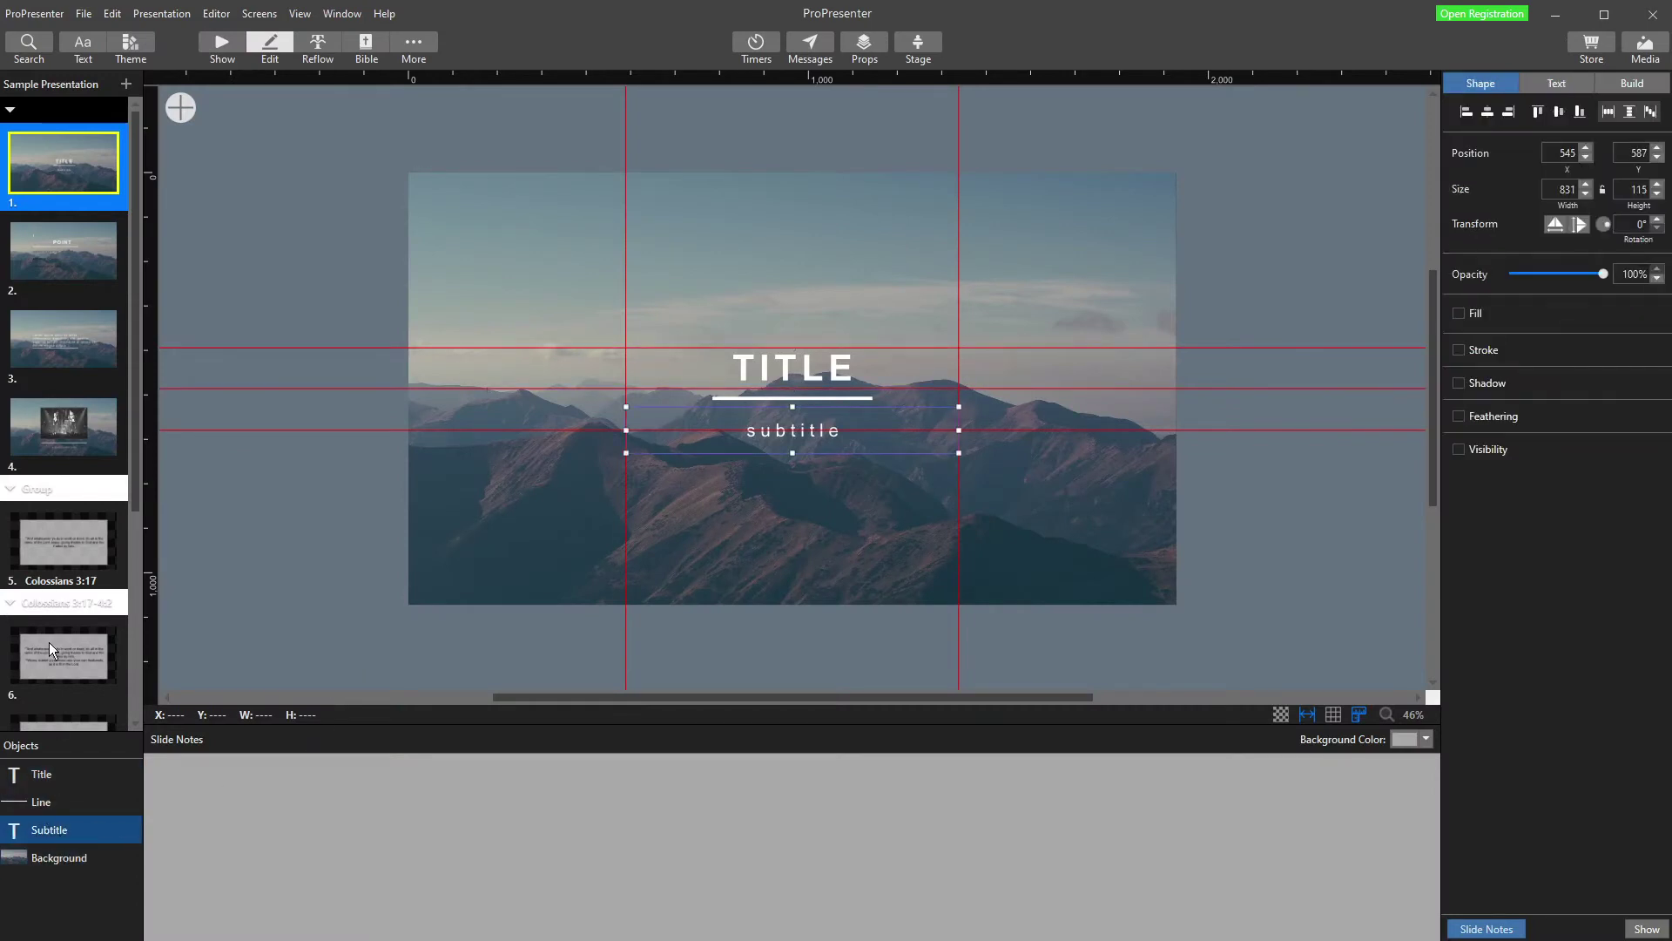
{"action": "left_click", "coordinate": [416, 42]}
{"action": "left_click", "coordinate": [464, 85]}
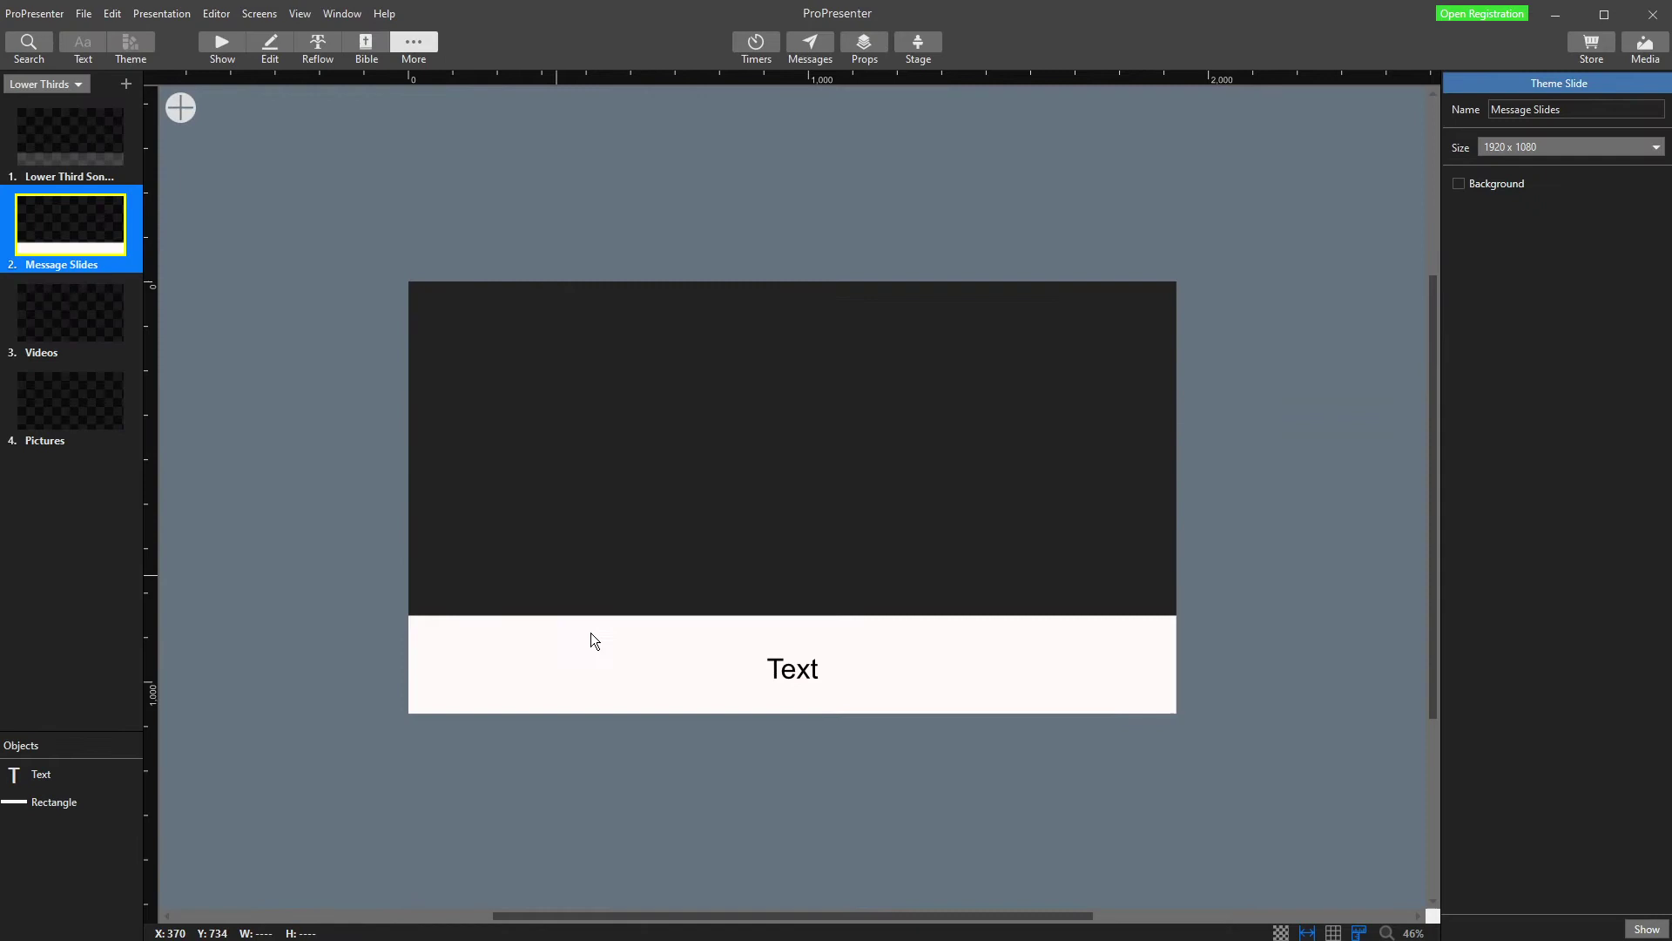
{"action": "left_click", "coordinate": [231, 40]}
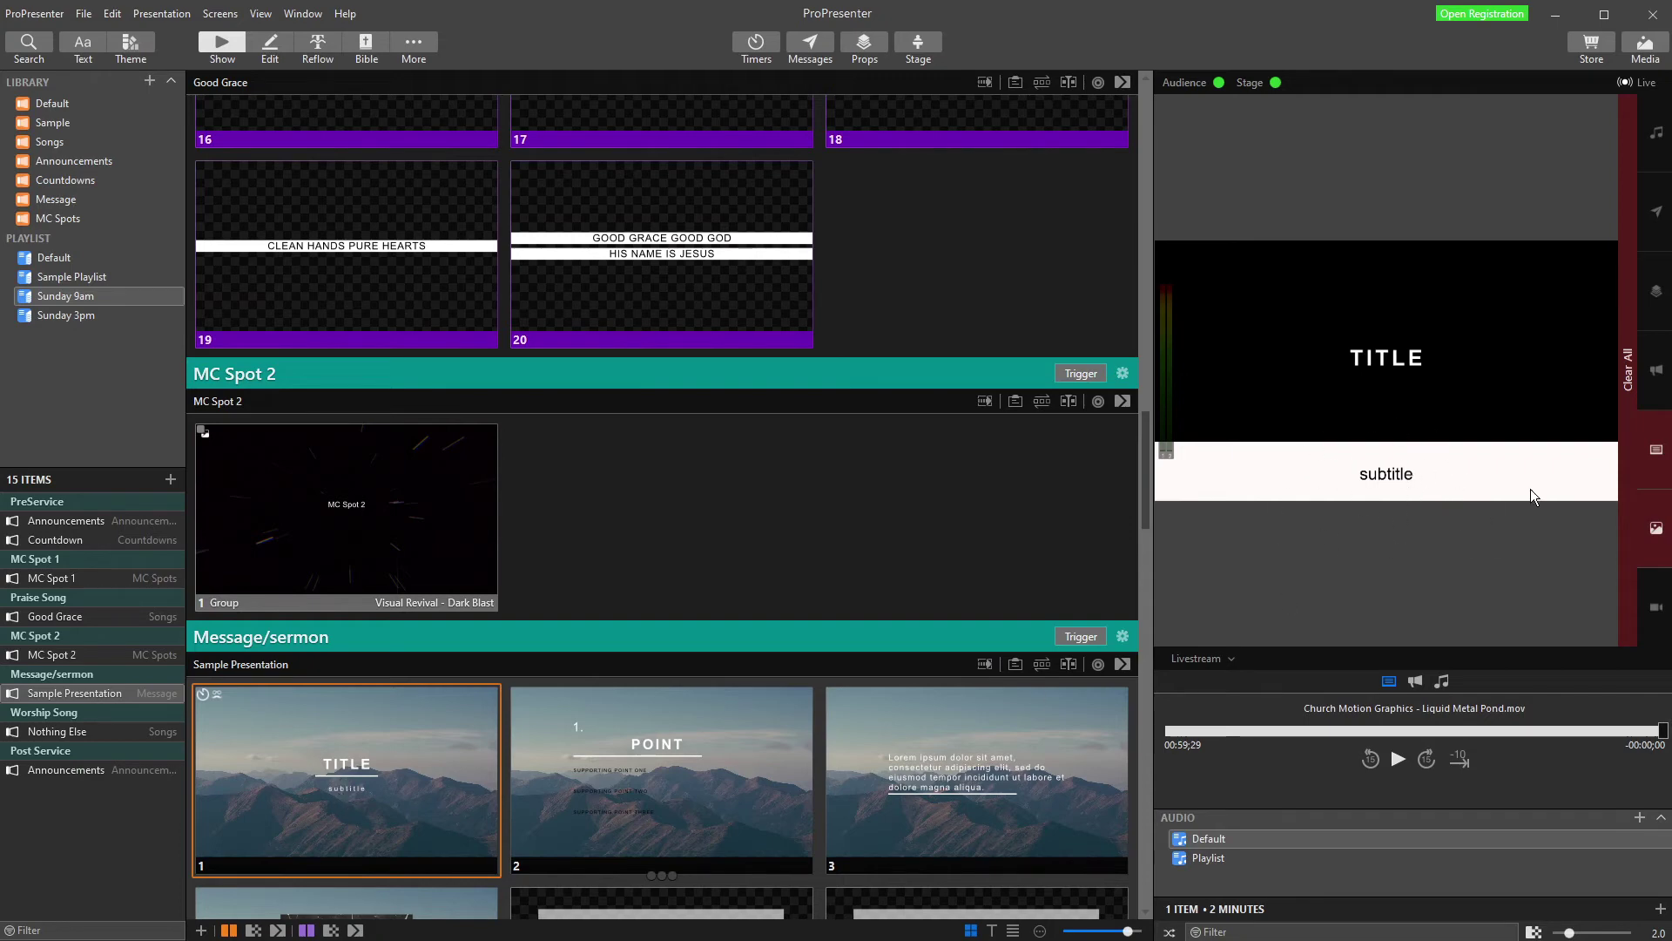
Send the POINT slide live and check its contents in the editor
{"action": "left_click", "coordinate": [766, 746]}
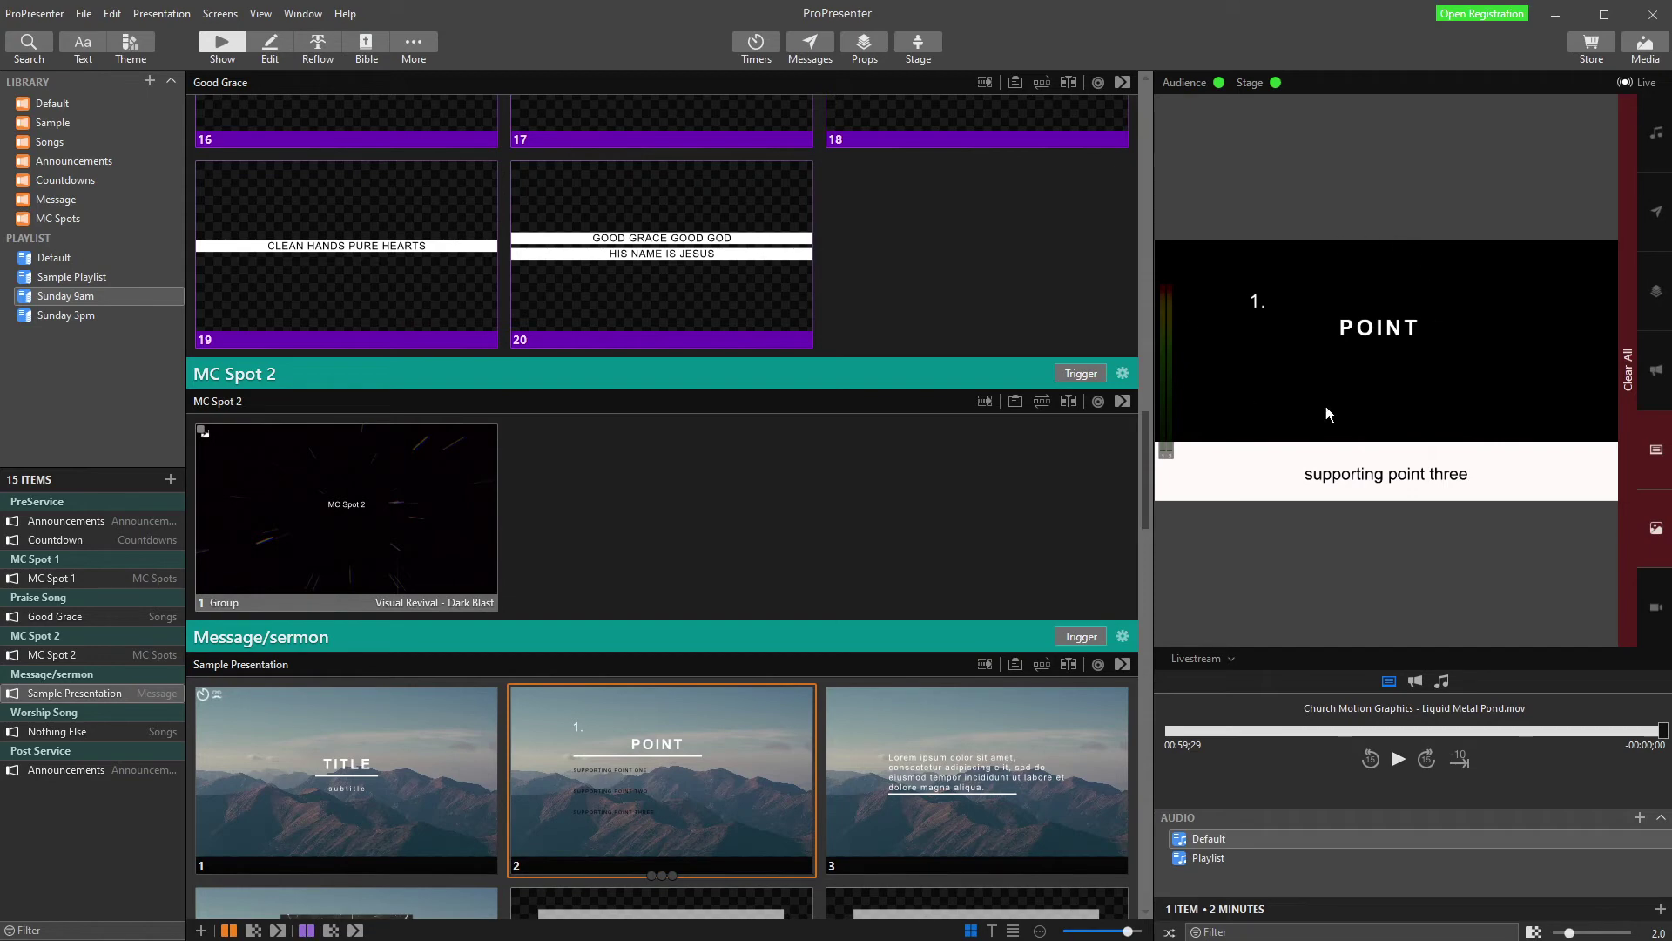
{"action": "left_click", "coordinate": [267, 48]}
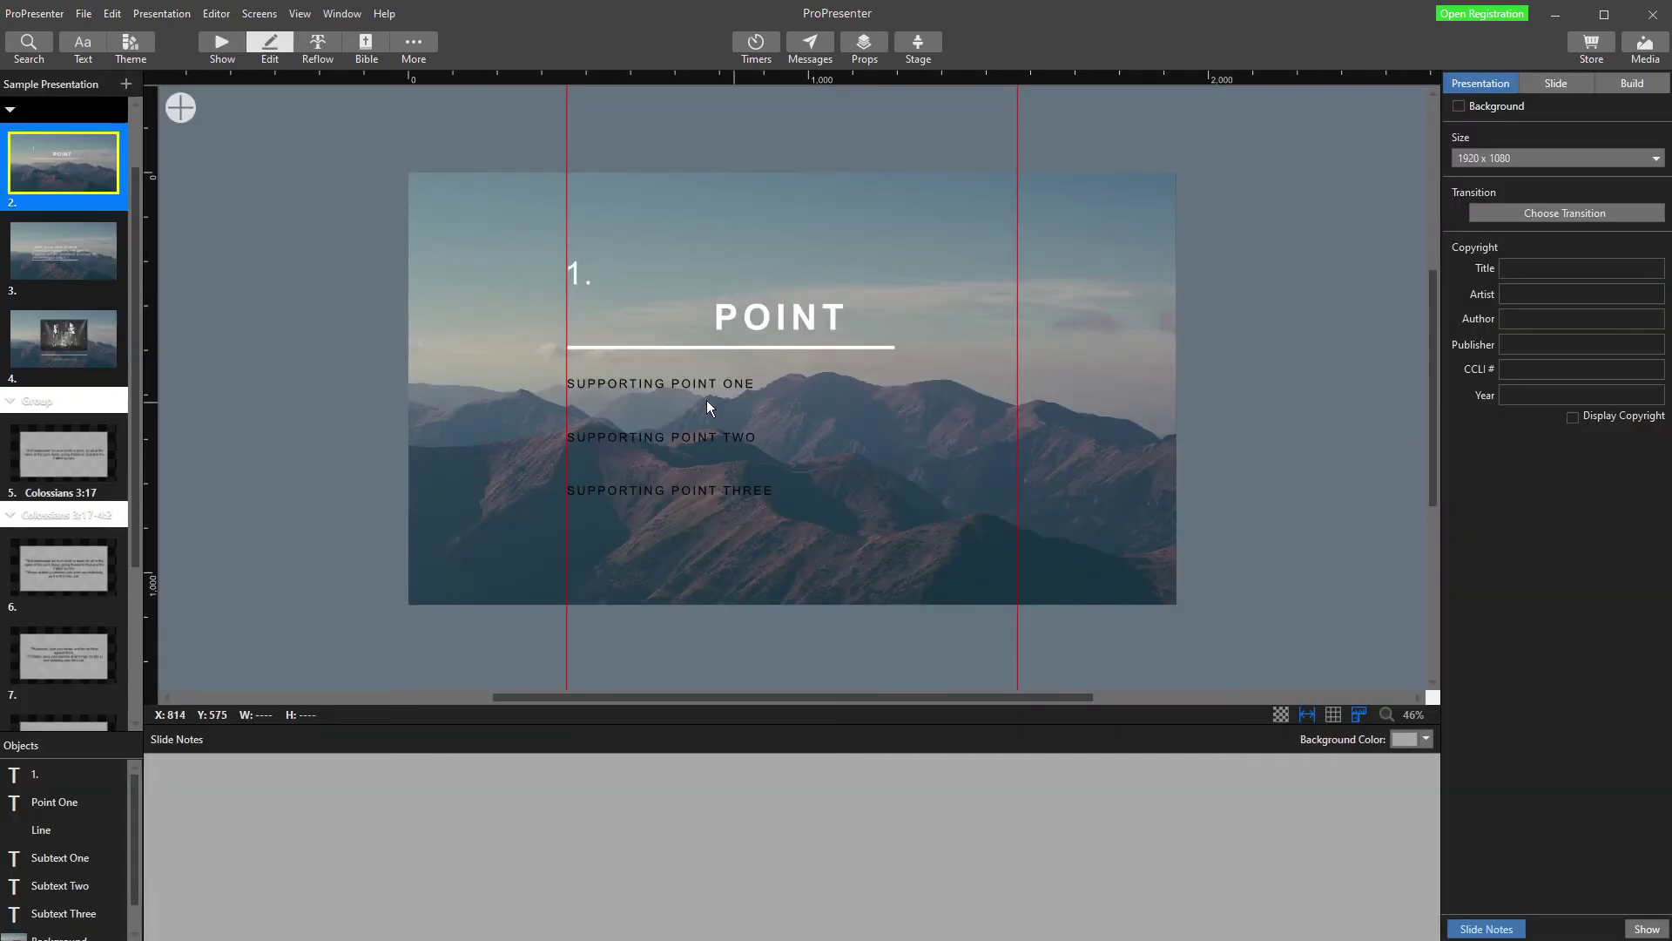
{"action": "scroll", "coordinate": [66, 870], "scroll_direction": "down", "scroll_amount": 1}
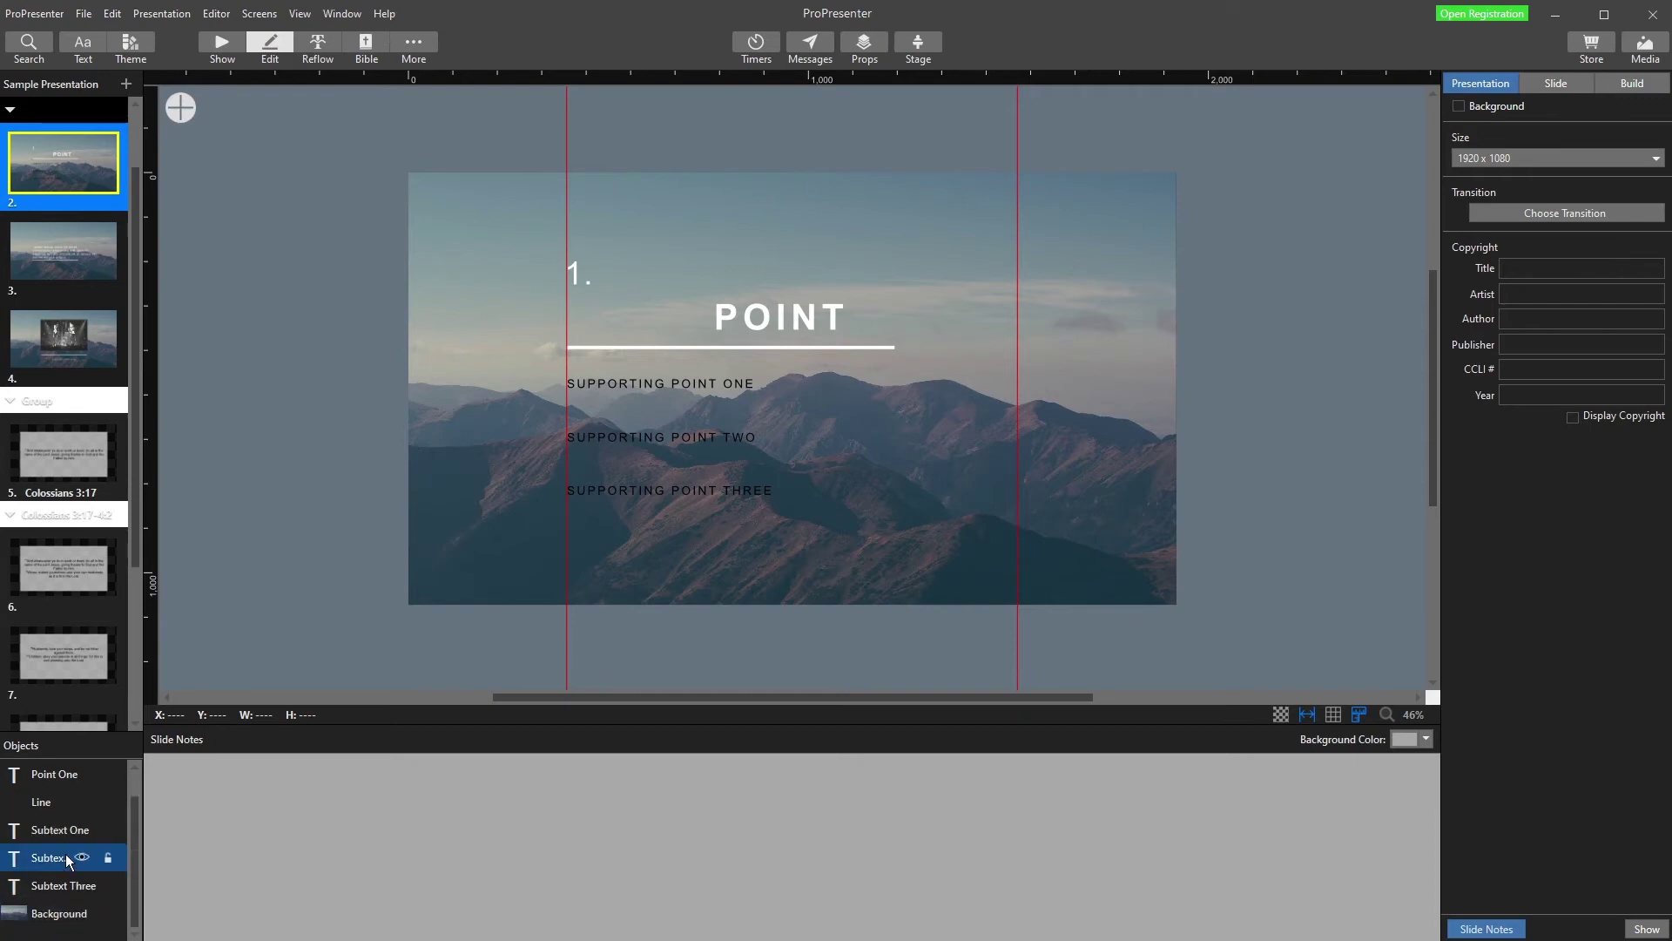
{"action": "scroll", "coordinate": [63, 838], "scroll_direction": "up", "scroll_amount": 1}
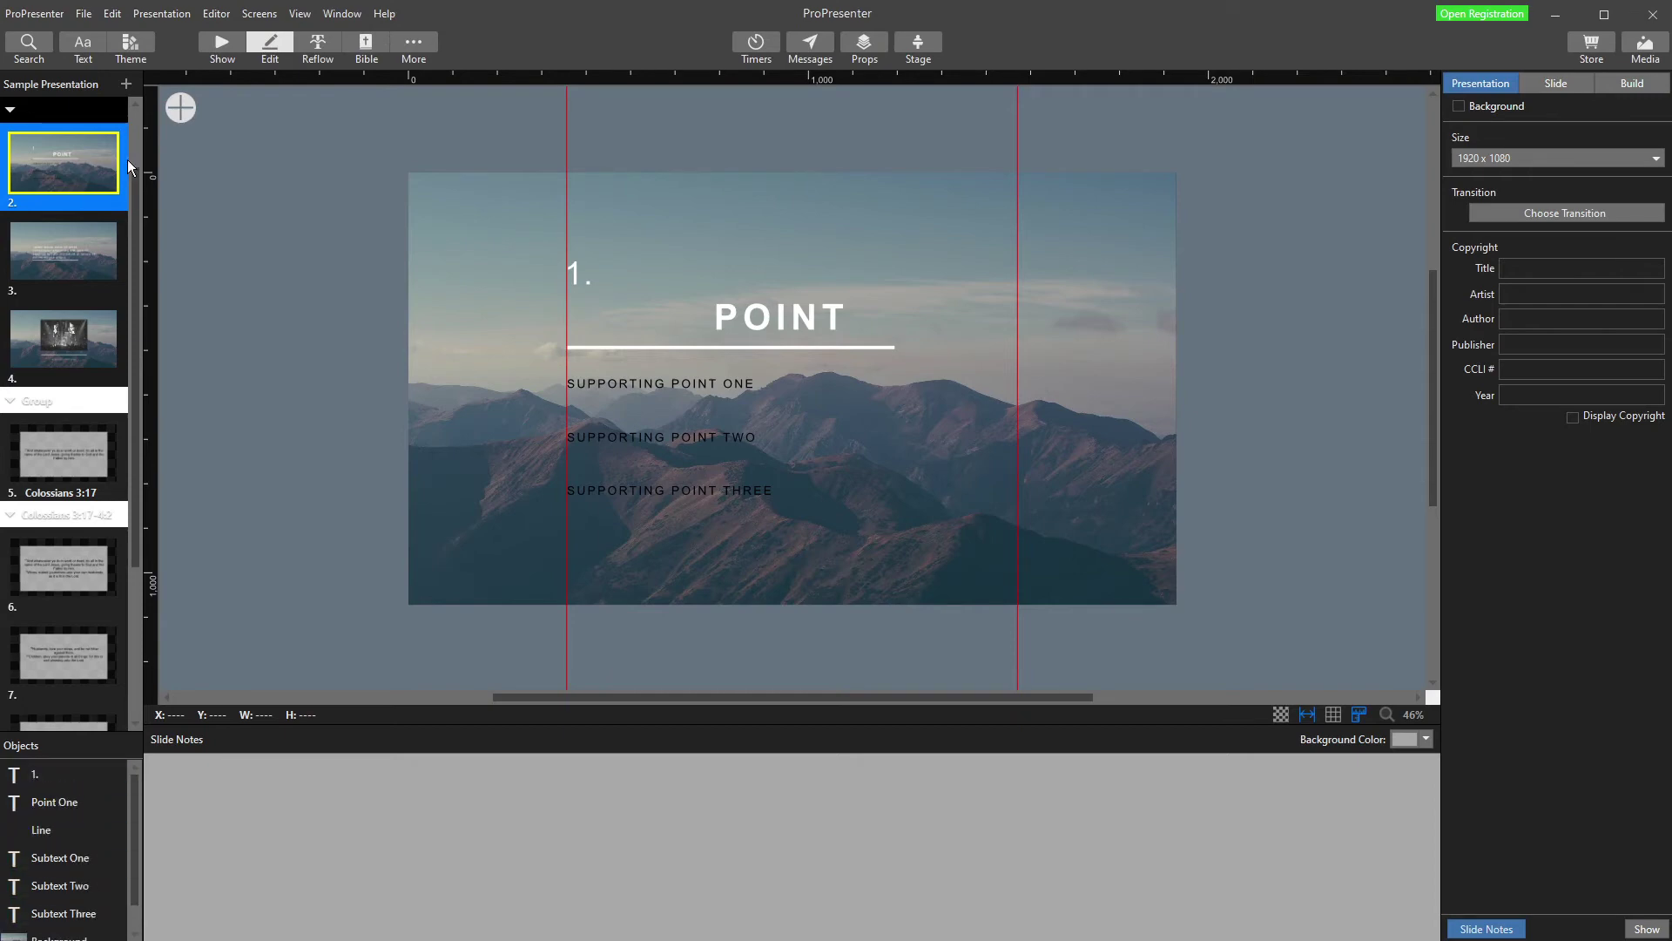
{"action": "left_click", "coordinate": [219, 46]}
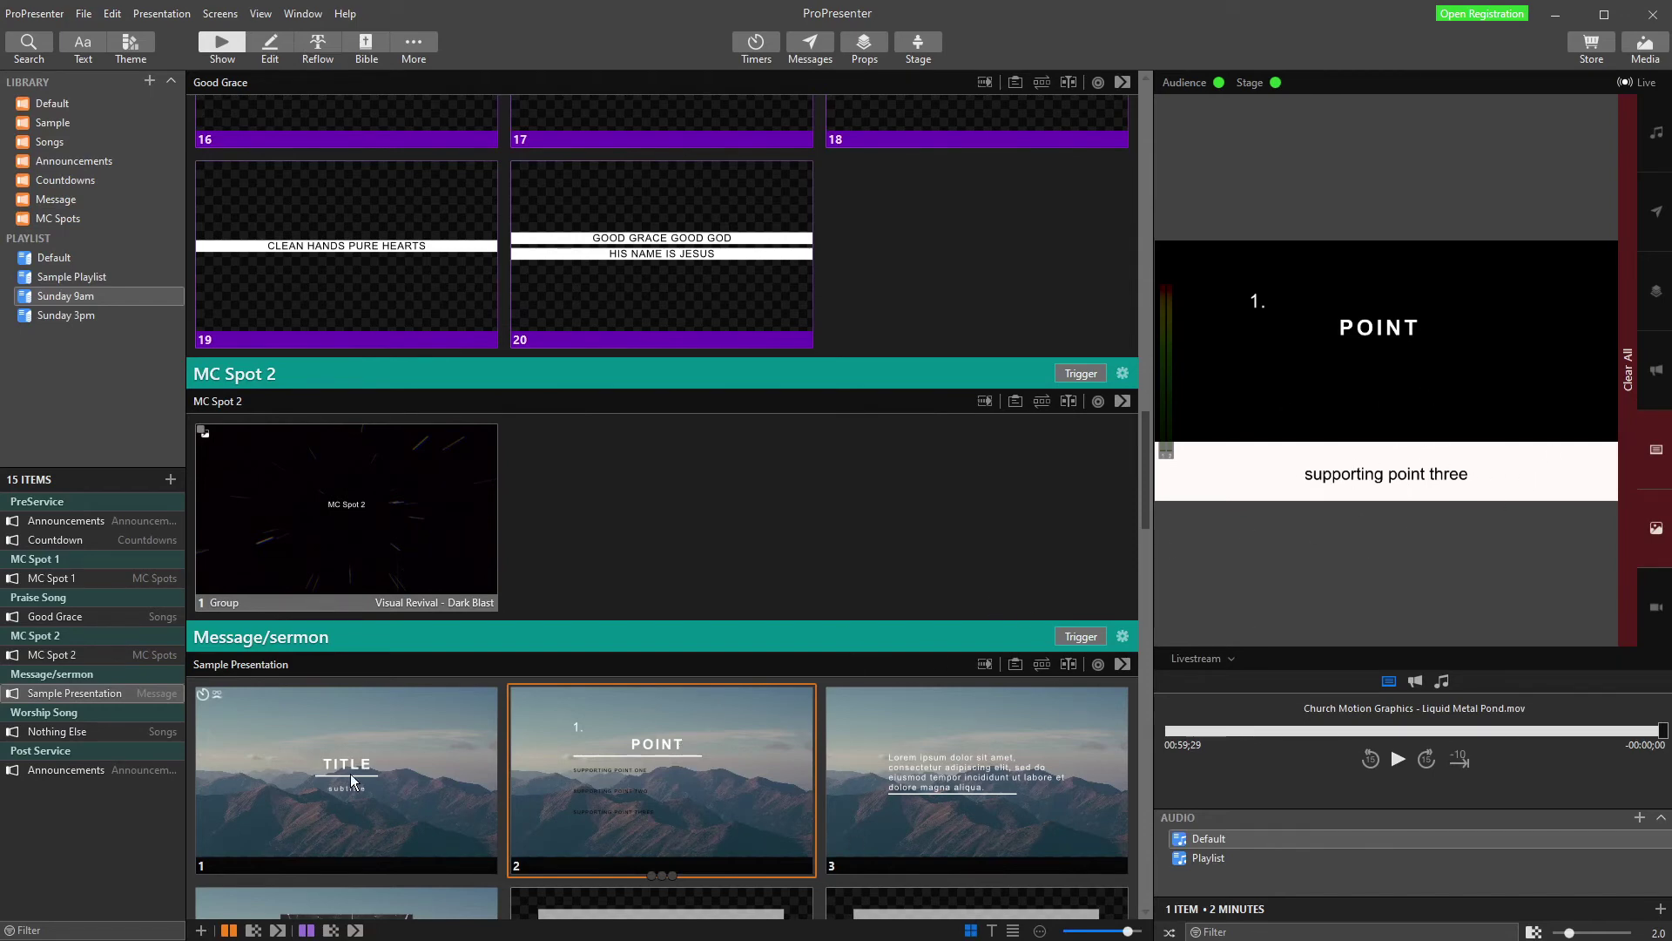
Send the lorem ipsum slide live, then start Good Grace and advance through its first verse
{"action": "left_click", "coordinate": [967, 797]}
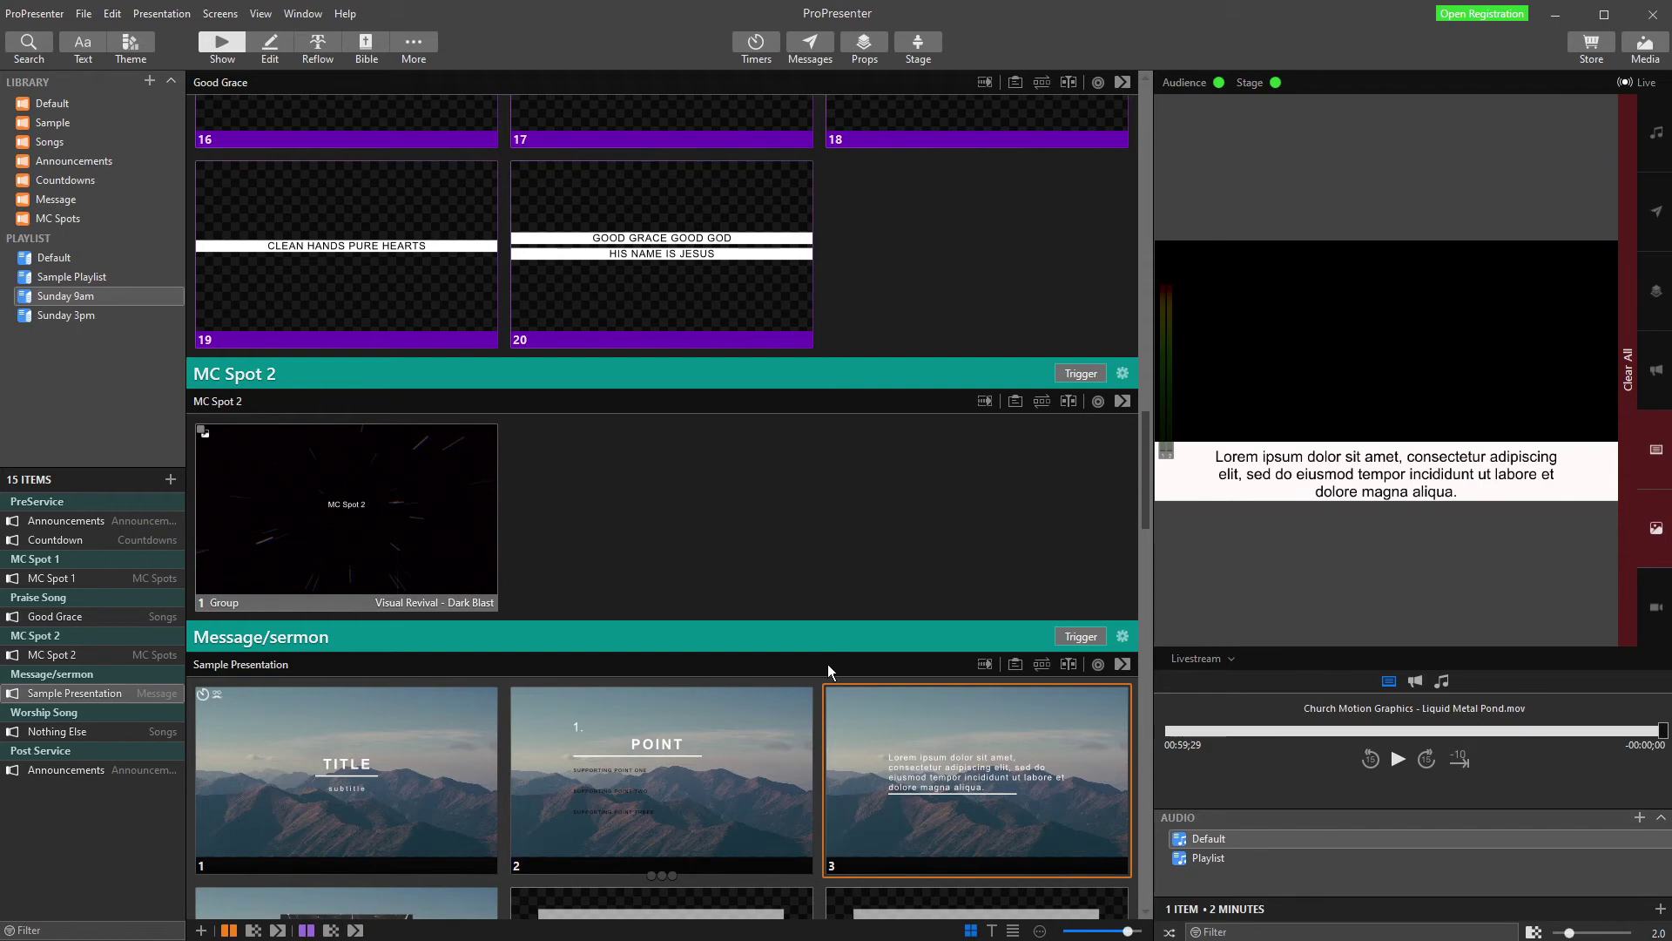
{"action": "scroll", "coordinate": [759, 702], "scroll_direction": "up", "scroll_amount": 7}
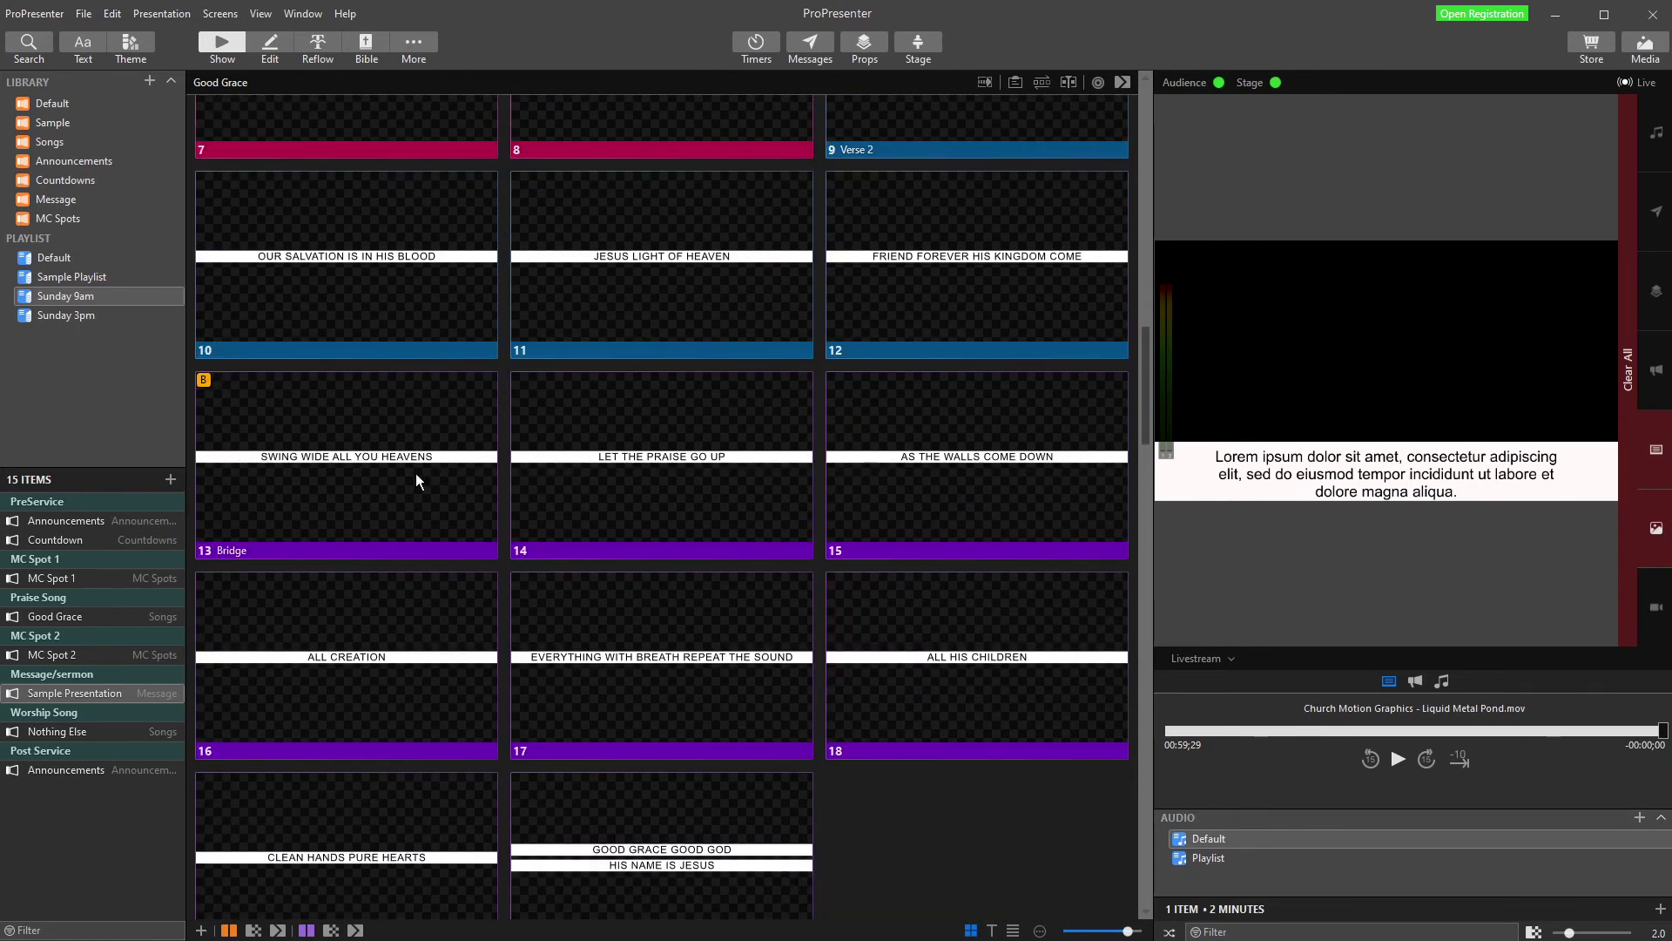
{"action": "scroll", "coordinate": [405, 514], "scroll_direction": "down", "scroll_amount": 6}
{"action": "scroll", "coordinate": [379, 566], "scroll_direction": "up", "scroll_amount": 10}
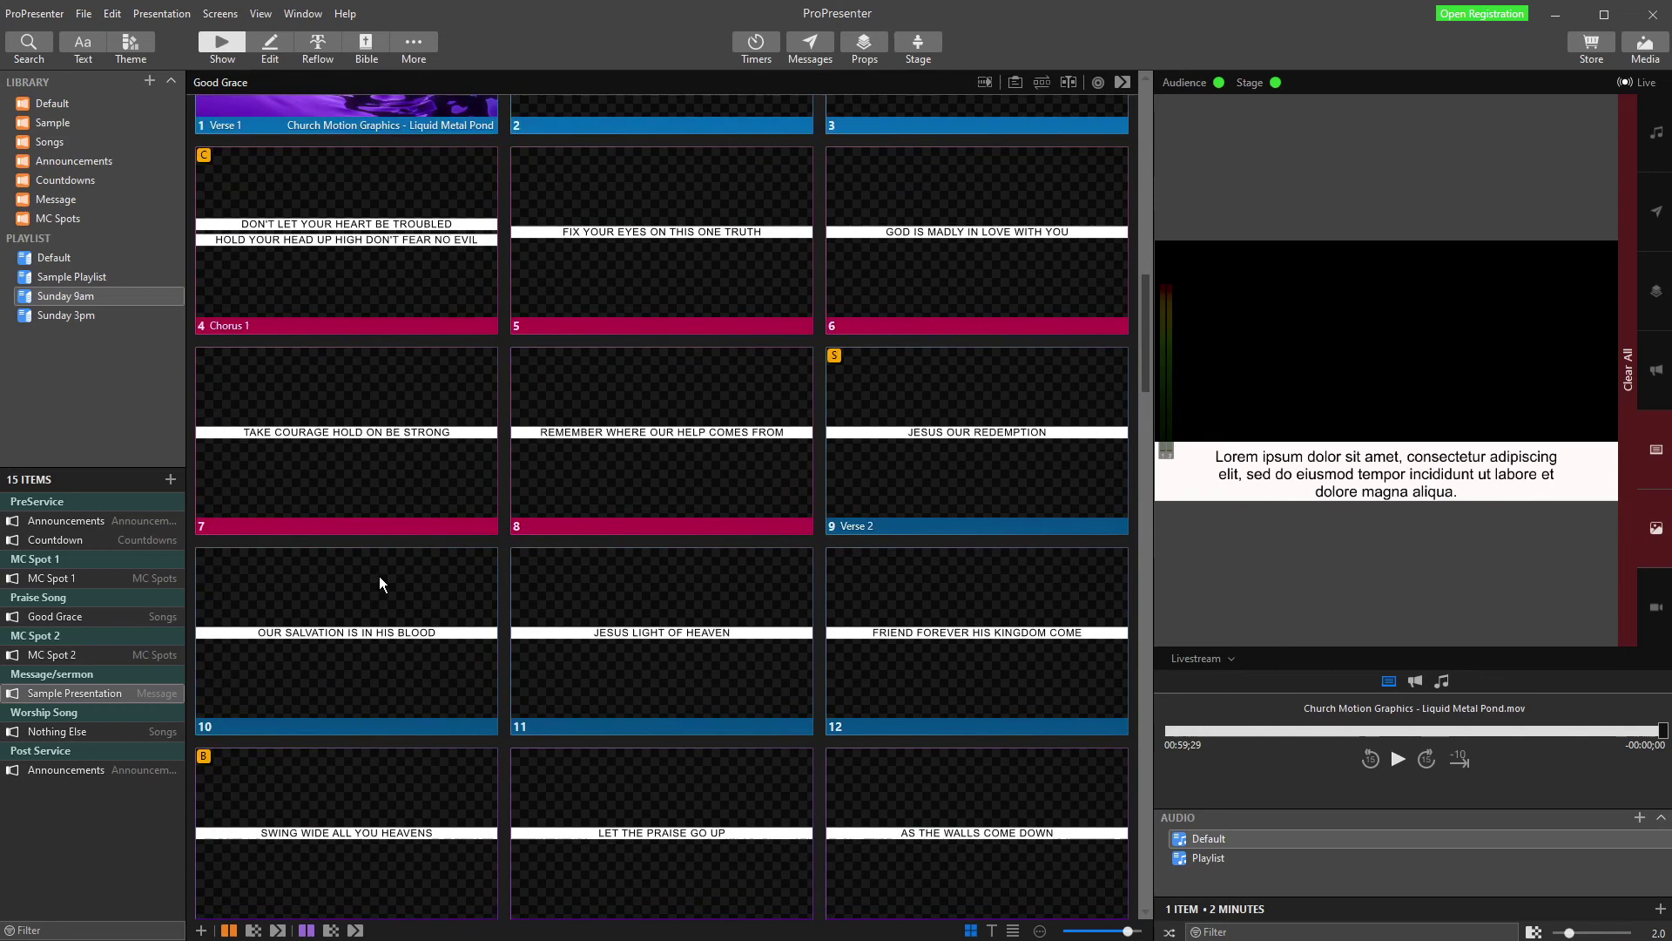
{"action": "scroll", "coordinate": [383, 523], "scroll_direction": "up", "scroll_amount": 3}
{"action": "left_click", "coordinate": [390, 290]}
{"action": "key", "text": "Right"}
{"action": "key", "text": "Right"}
{"action": "key", "text": "Right"}
{"action": "key", "text": "Right"}
{"action": "key", "text": "Right"}
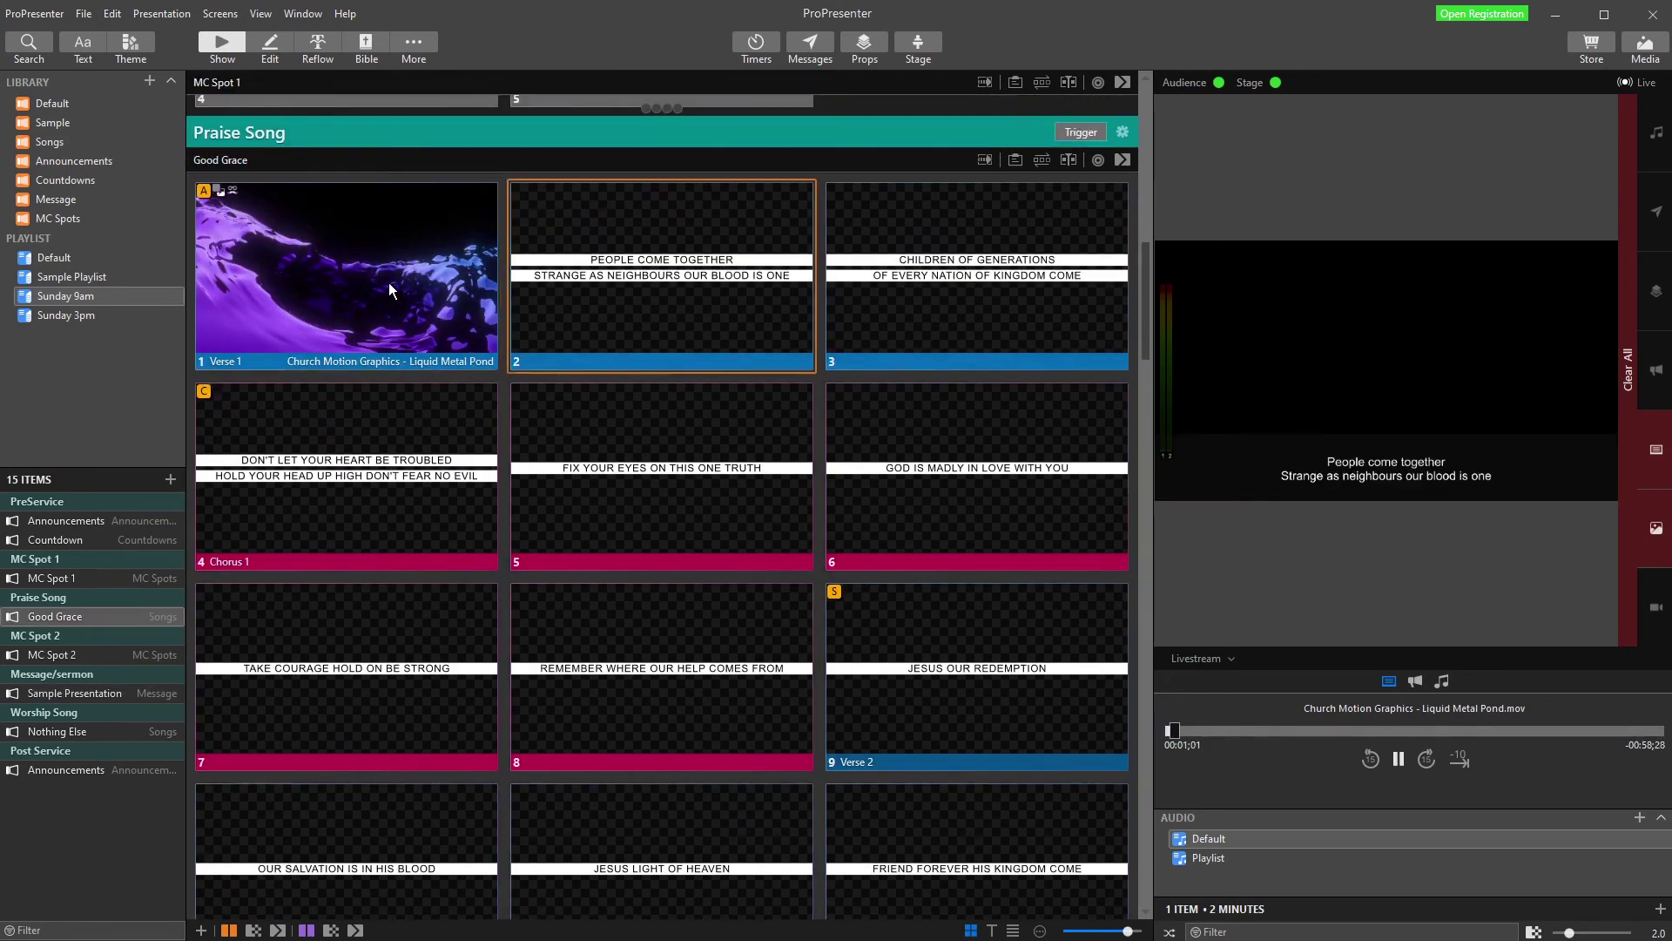
{"action": "key", "text": "Right"}
{"action": "key", "text": "Right"}
Advance Good Grace through the bridge to its final slide, then play the MC Spot 2 video
{"action": "scroll", "coordinate": [389, 290], "scroll_direction": "down", "scroll_amount": 1}
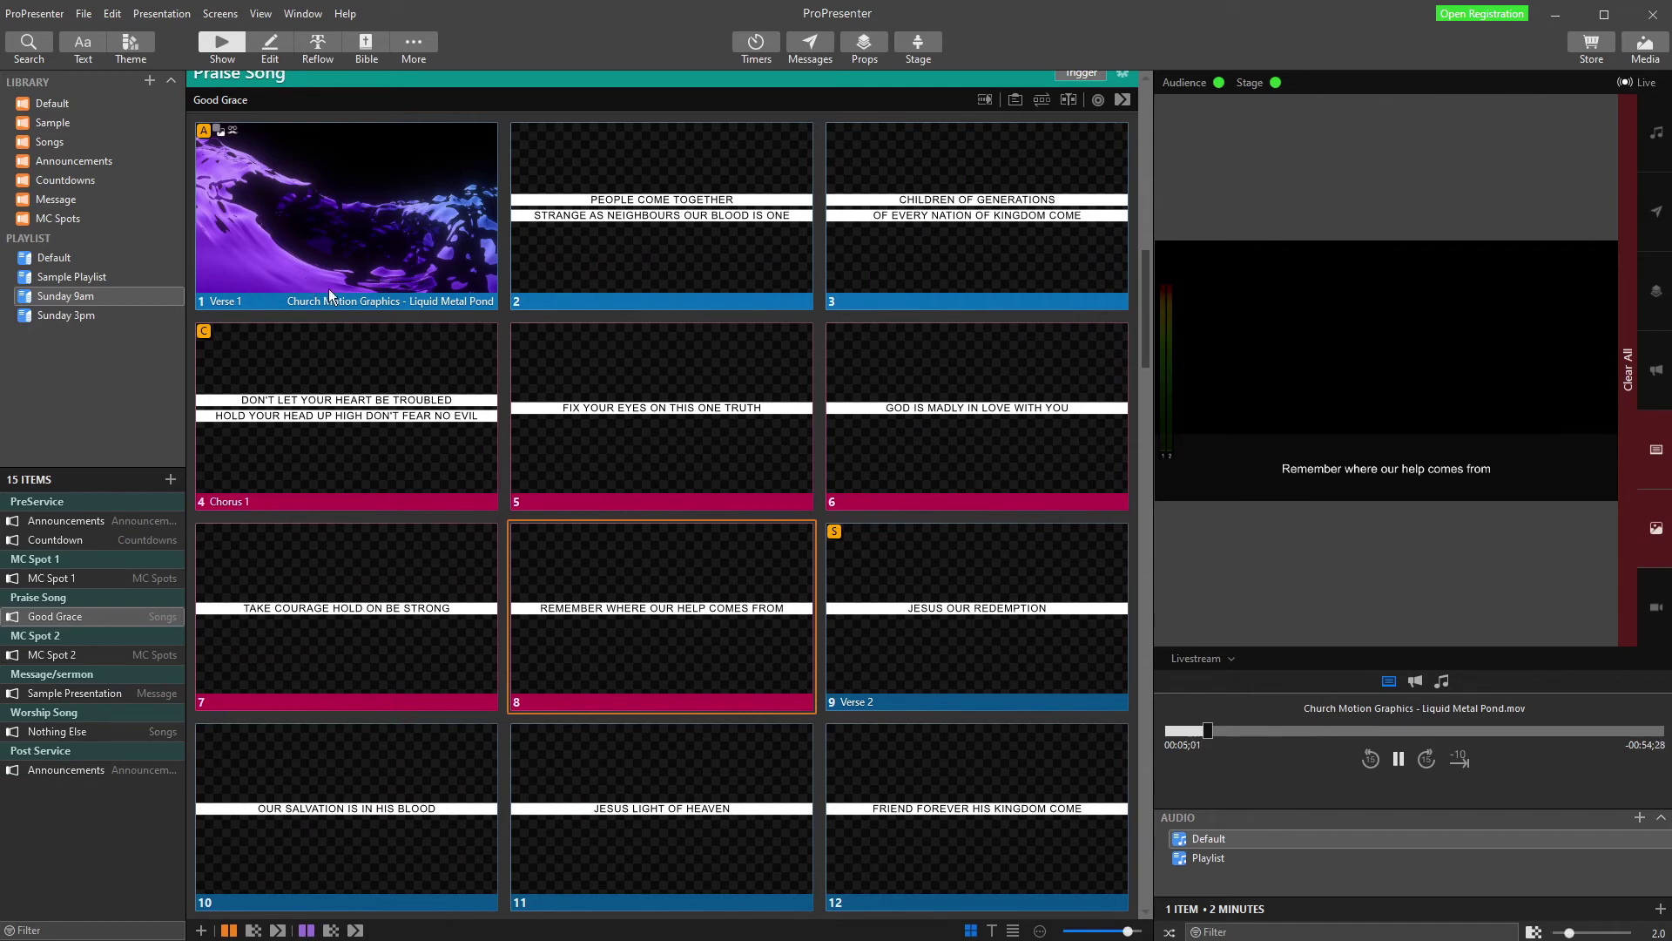
{"action": "key", "text": "Right"}
{"action": "key", "text": "Right"}
{"action": "key", "text": "Right"}
{"action": "key", "text": "Right"}
{"action": "key", "text": "Right"}
{"action": "key", "text": "Right"}
{"action": "key", "text": "Right"}
{"action": "key", "text": "Right"}
{"action": "key", "text": "Right"}
{"action": "key", "text": "Right"}
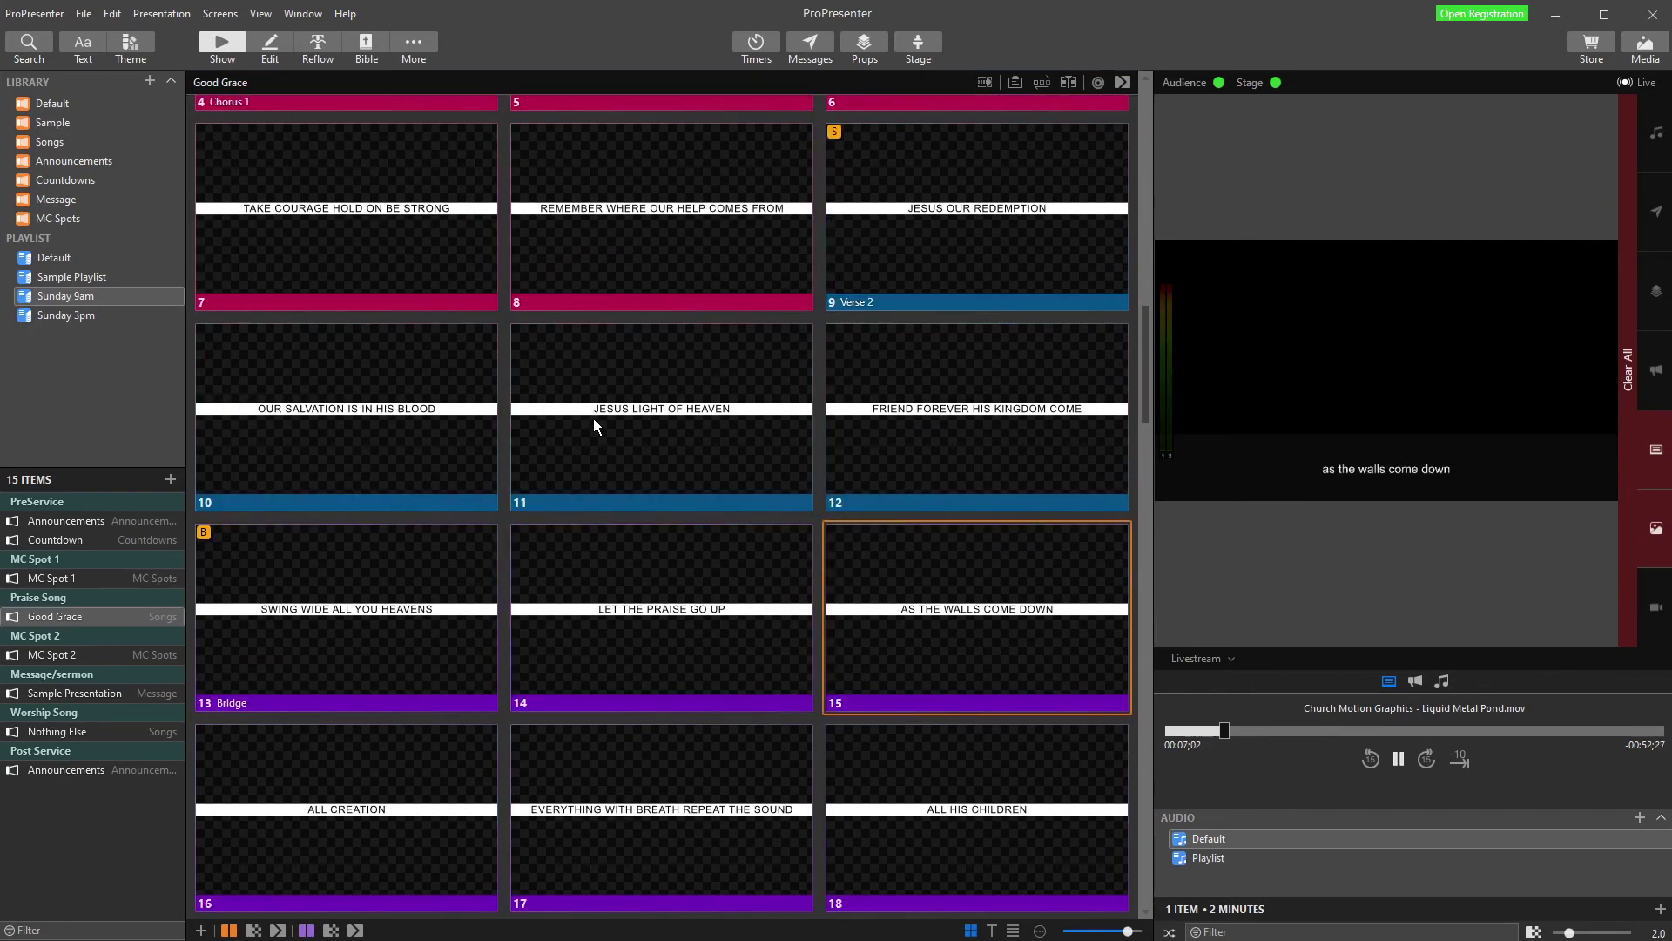
{"action": "key", "text": "Right"}
{"action": "key", "text": "Right"}
{"action": "key", "text": "Right"}
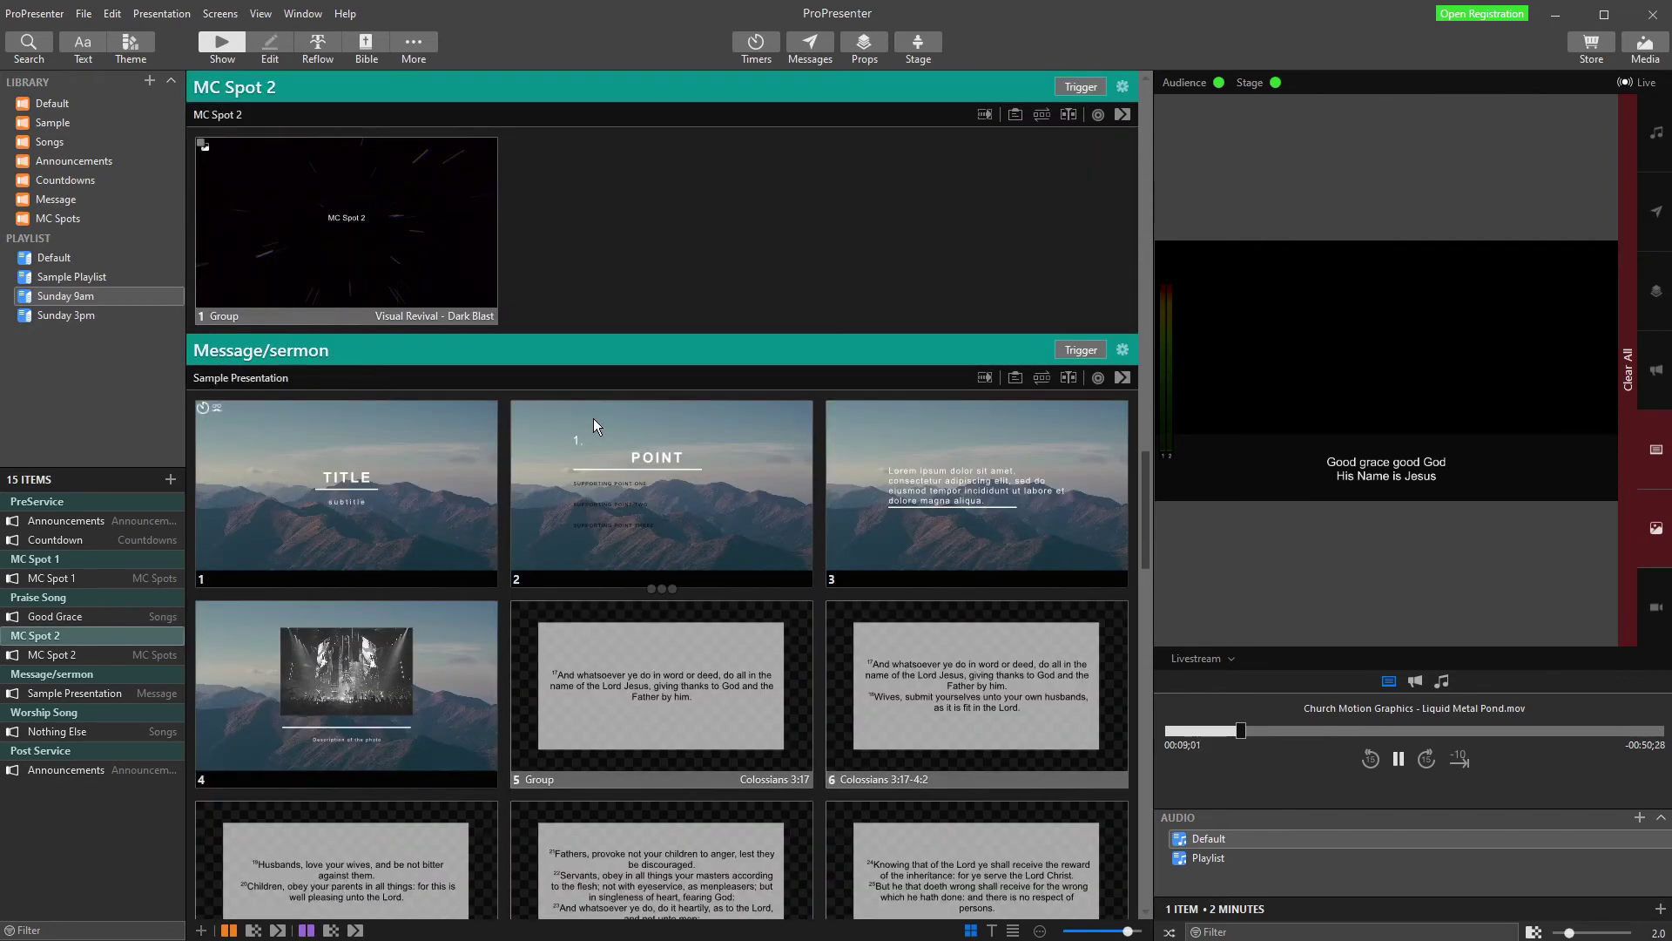
{"action": "scroll", "coordinate": [593, 418], "scroll_direction": "down", "scroll_amount": 1}
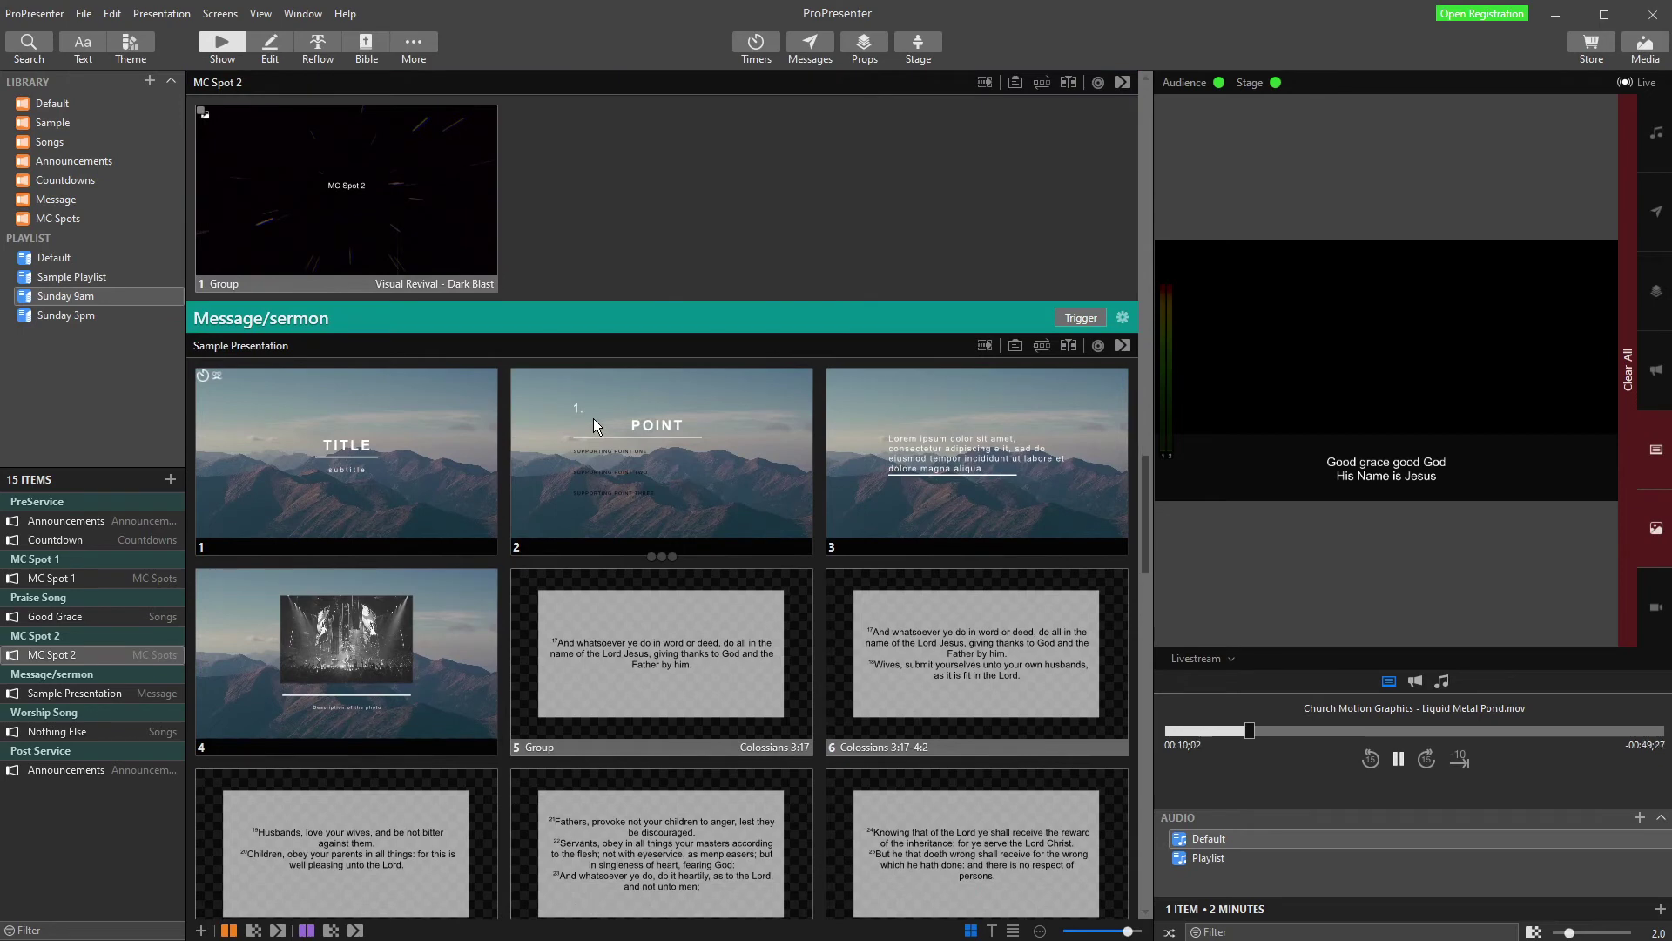
{"action": "left_click", "coordinate": [372, 185]}
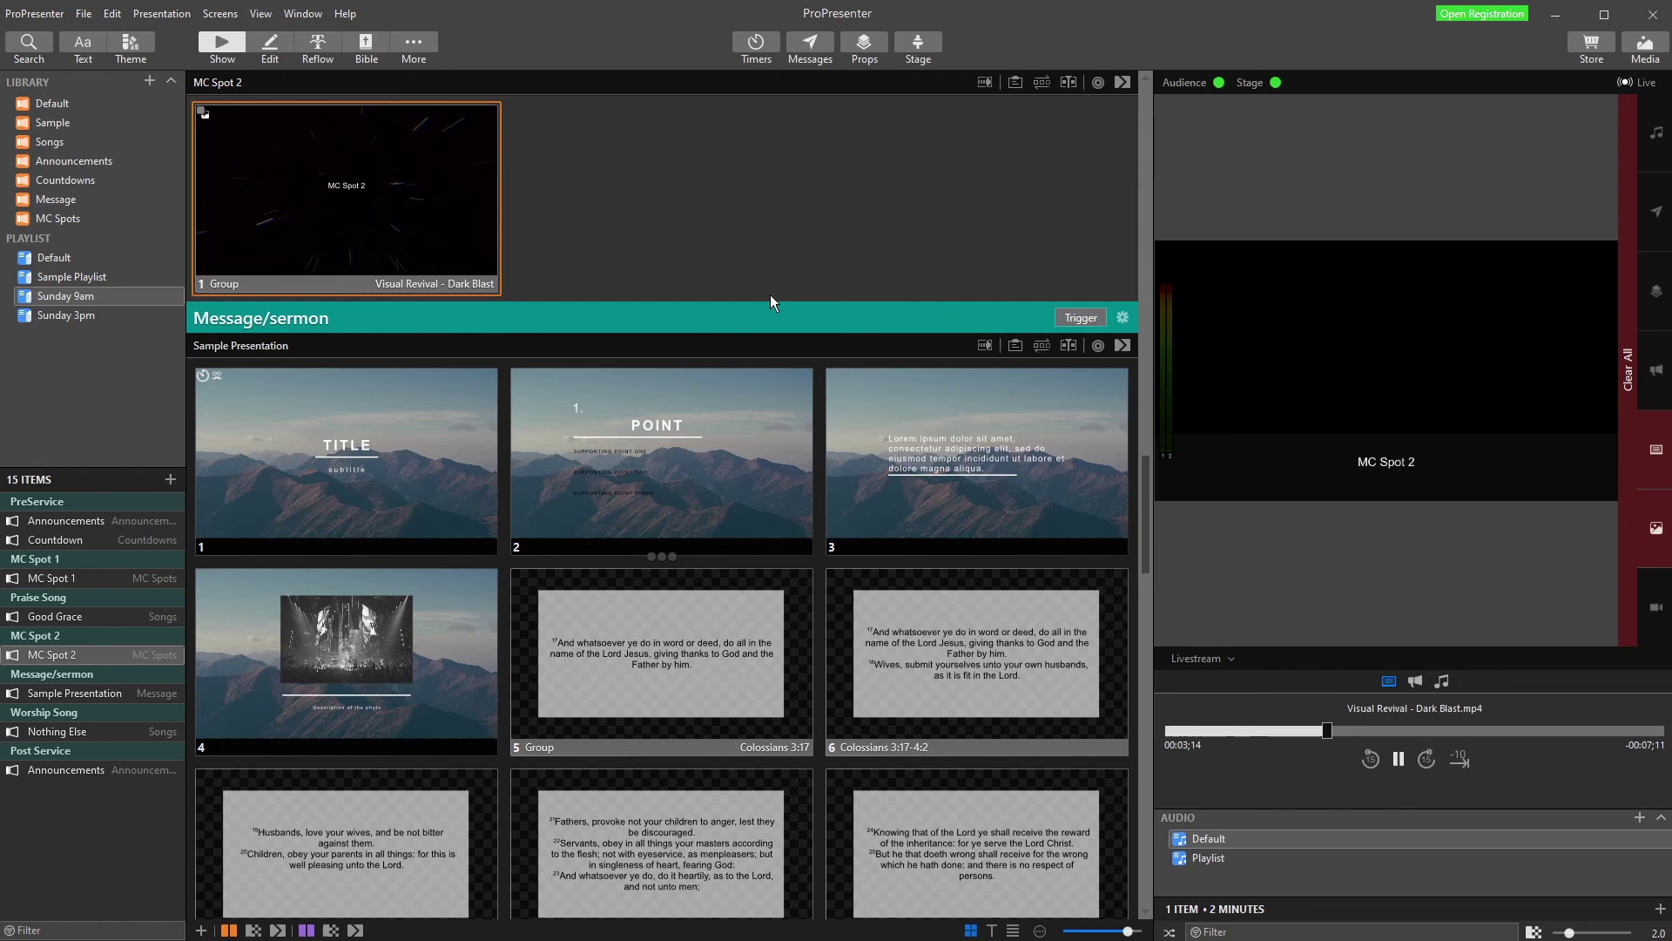
{"action": "scroll", "coordinate": [564, 225], "scroll_direction": "up", "scroll_amount": 1}
Take the sermon TITLE, POINT, lorem ipsum and verse 17 slides live, then the last Good Grace lyric
{"action": "left_click", "coordinate": [366, 513]}
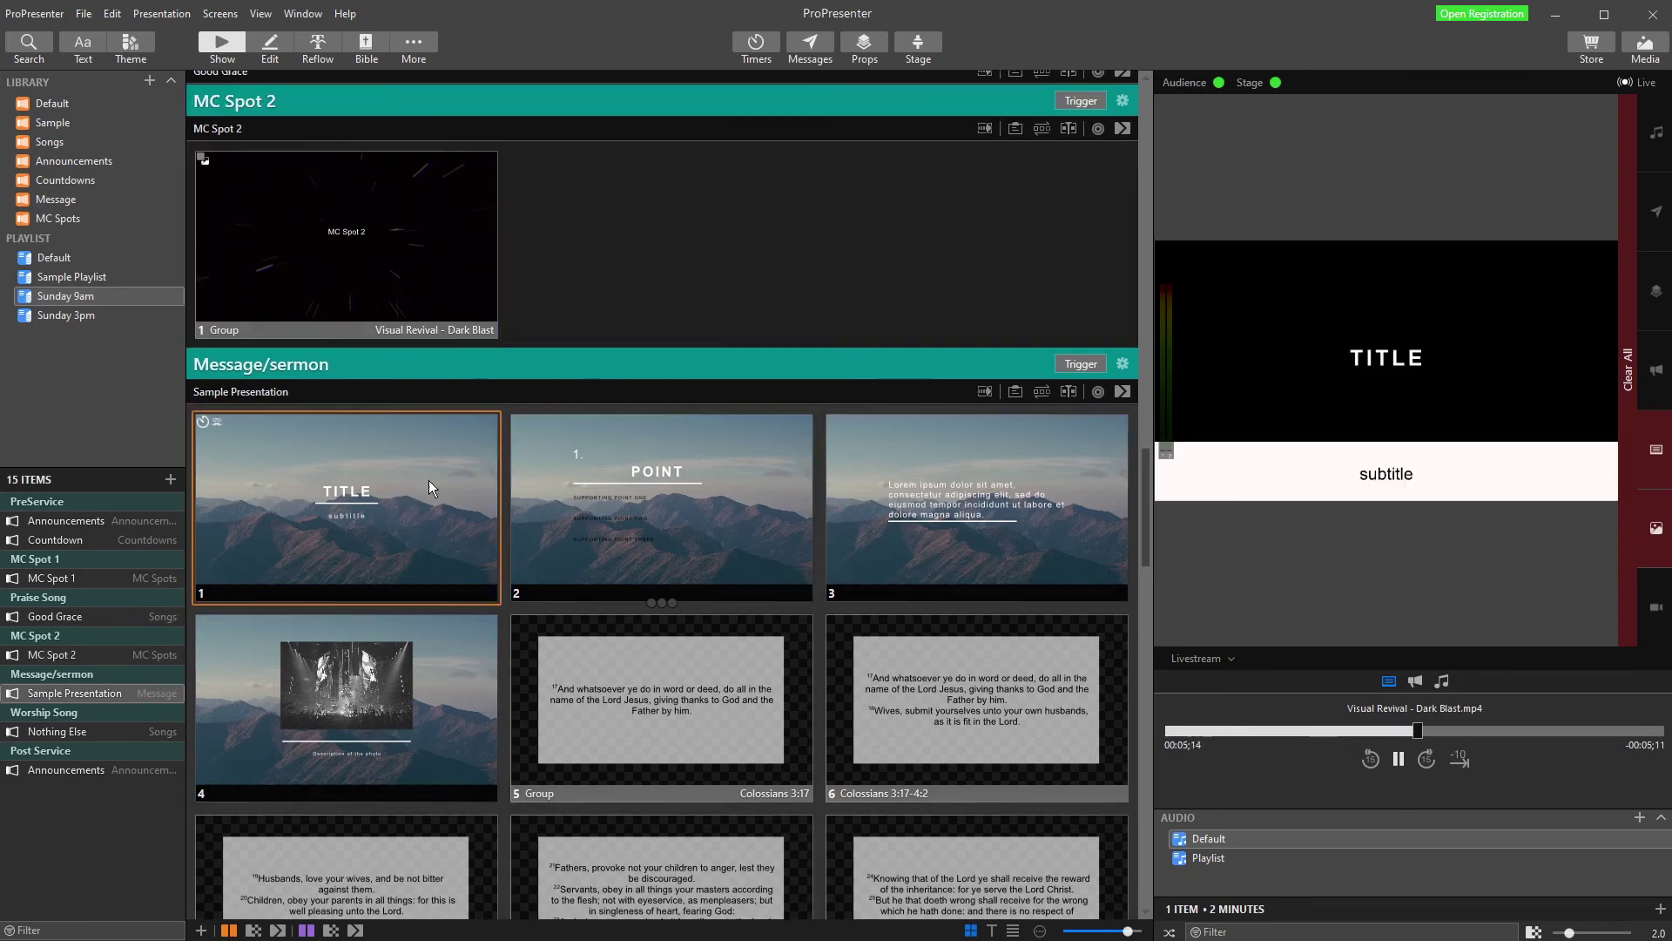
{"action": "left_click", "coordinate": [754, 540]}
{"action": "scroll", "coordinate": [754, 540], "scroll_direction": "down", "scroll_amount": 2}
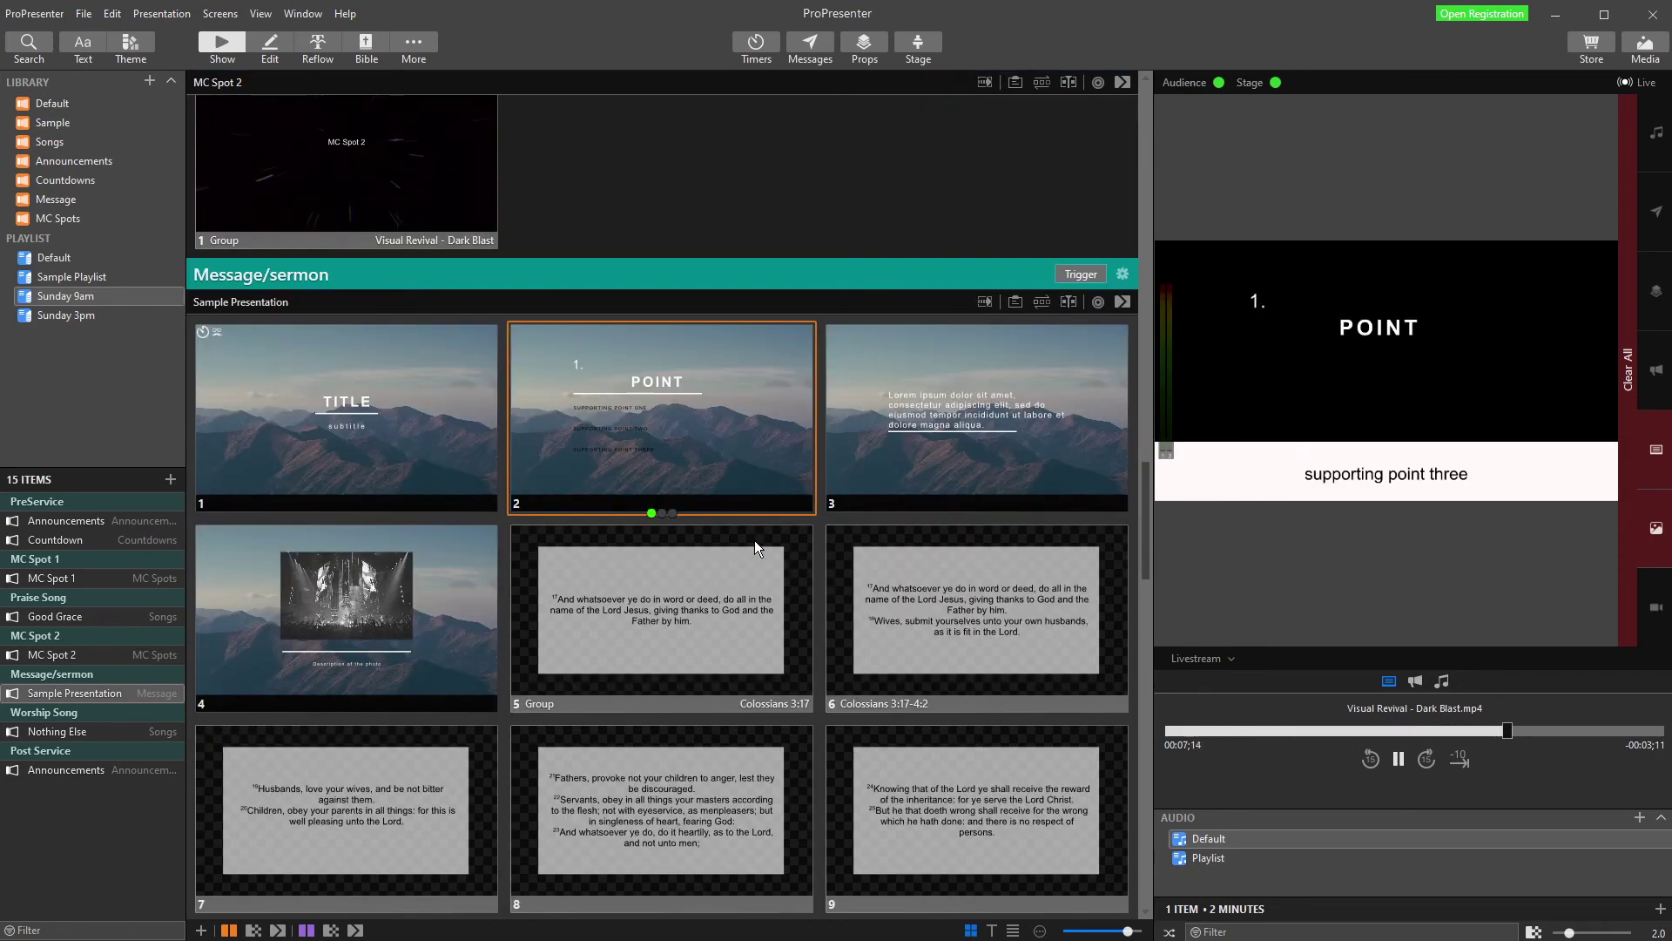
{"action": "left_click", "coordinate": [894, 507]}
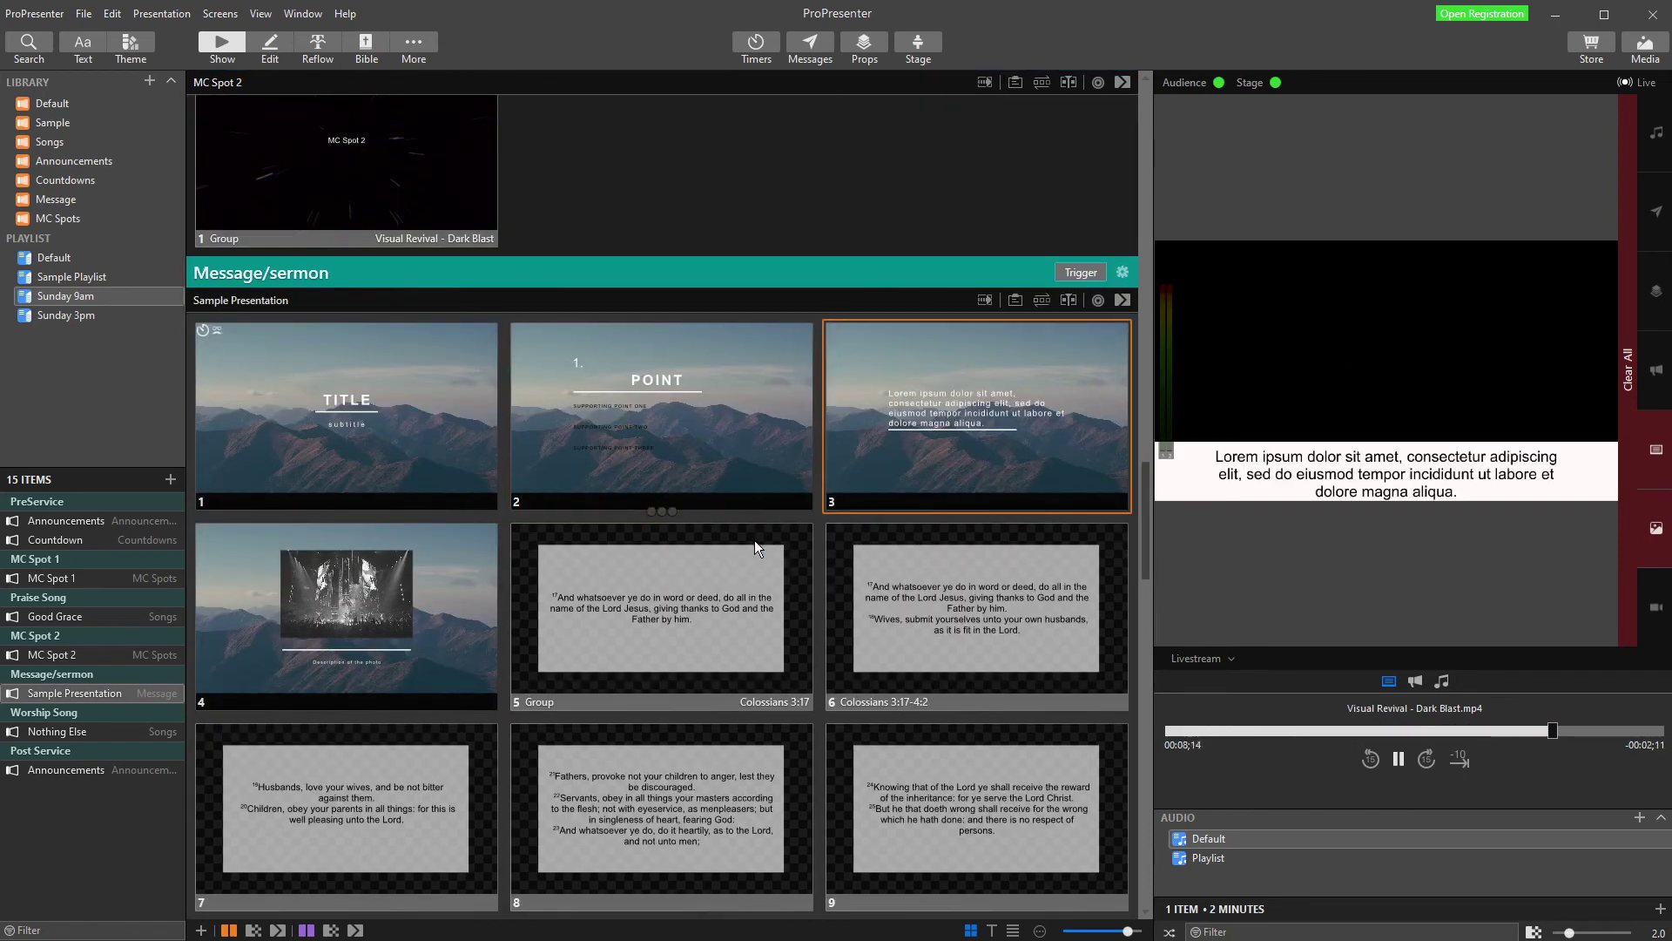
{"action": "left_click", "coordinate": [704, 571]}
{"action": "scroll", "coordinate": [703, 666], "scroll_direction": "up", "scroll_amount": 2}
{"action": "scroll", "coordinate": [706, 662], "scroll_direction": "up", "scroll_amount": 1}
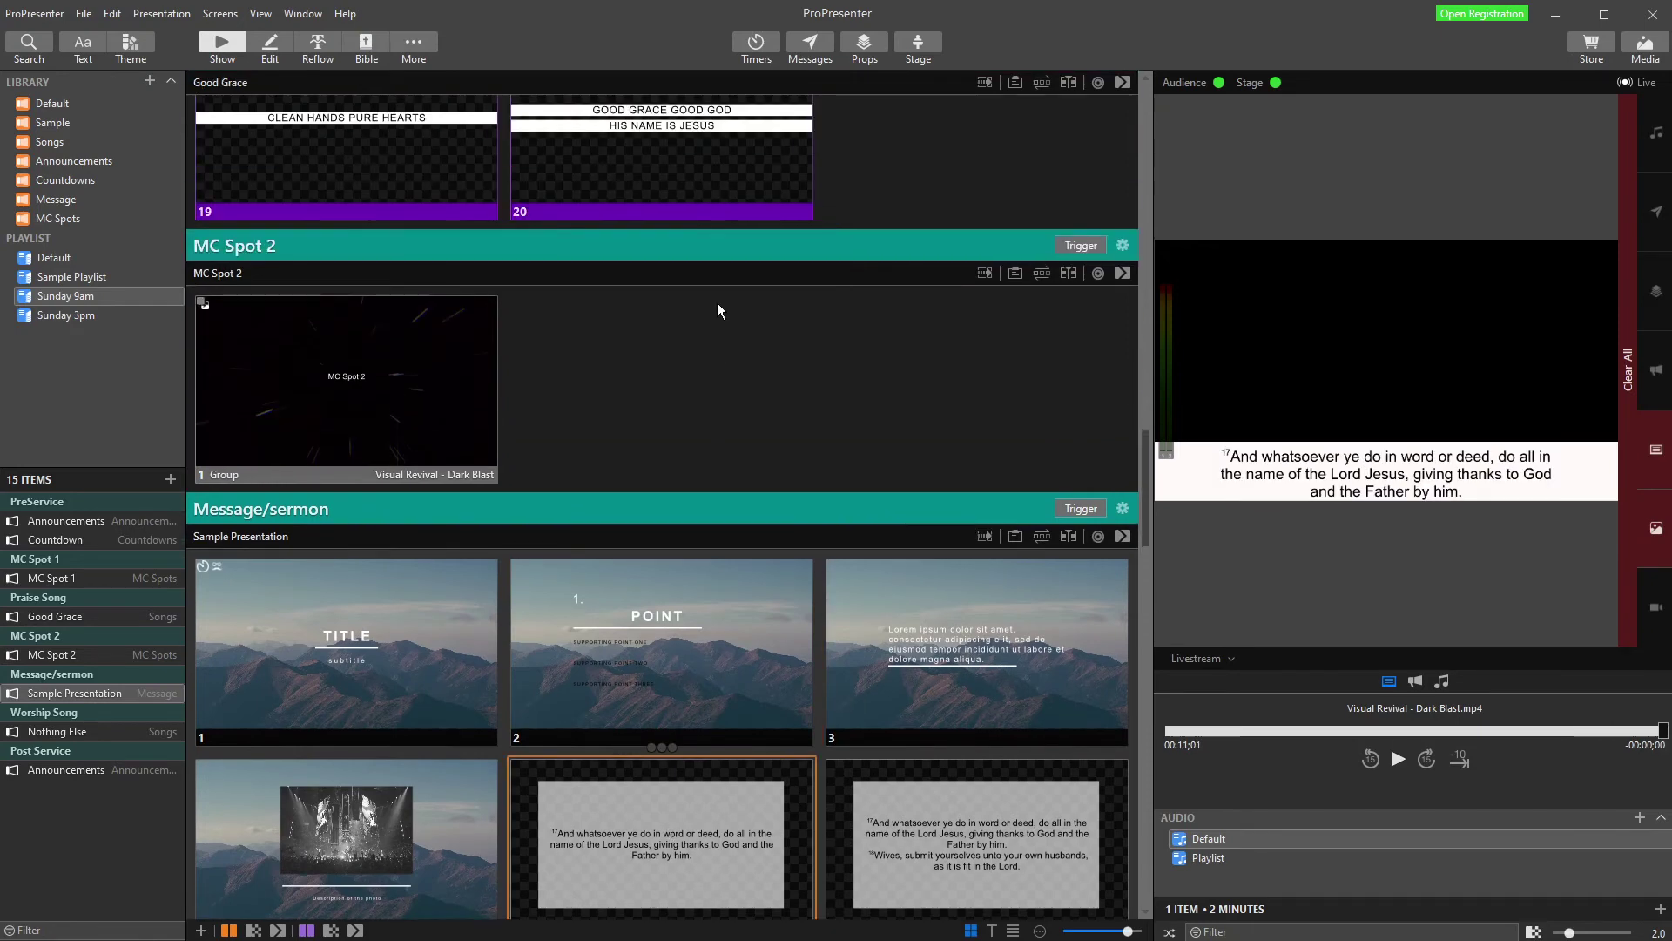
{"action": "left_click", "coordinate": [643, 156]}
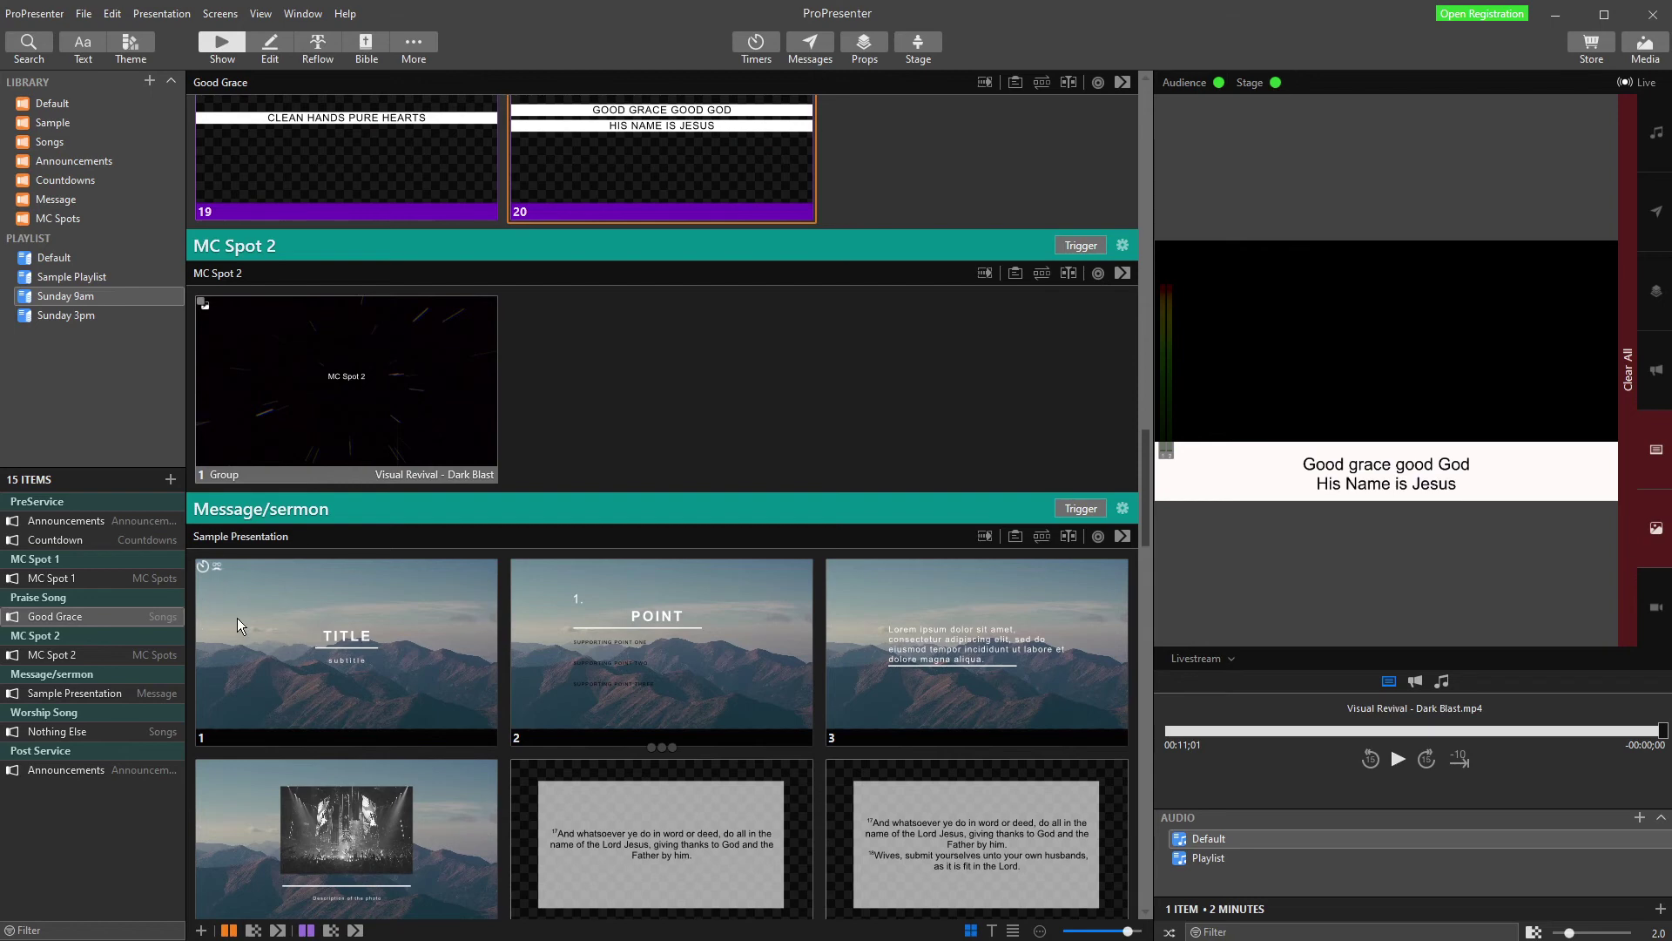
Run the sermon TITLE slide through slides 3 and 5, then back to TITLE
{"action": "scroll", "coordinate": [573, 818], "scroll_direction": "up", "scroll_amount": 3}
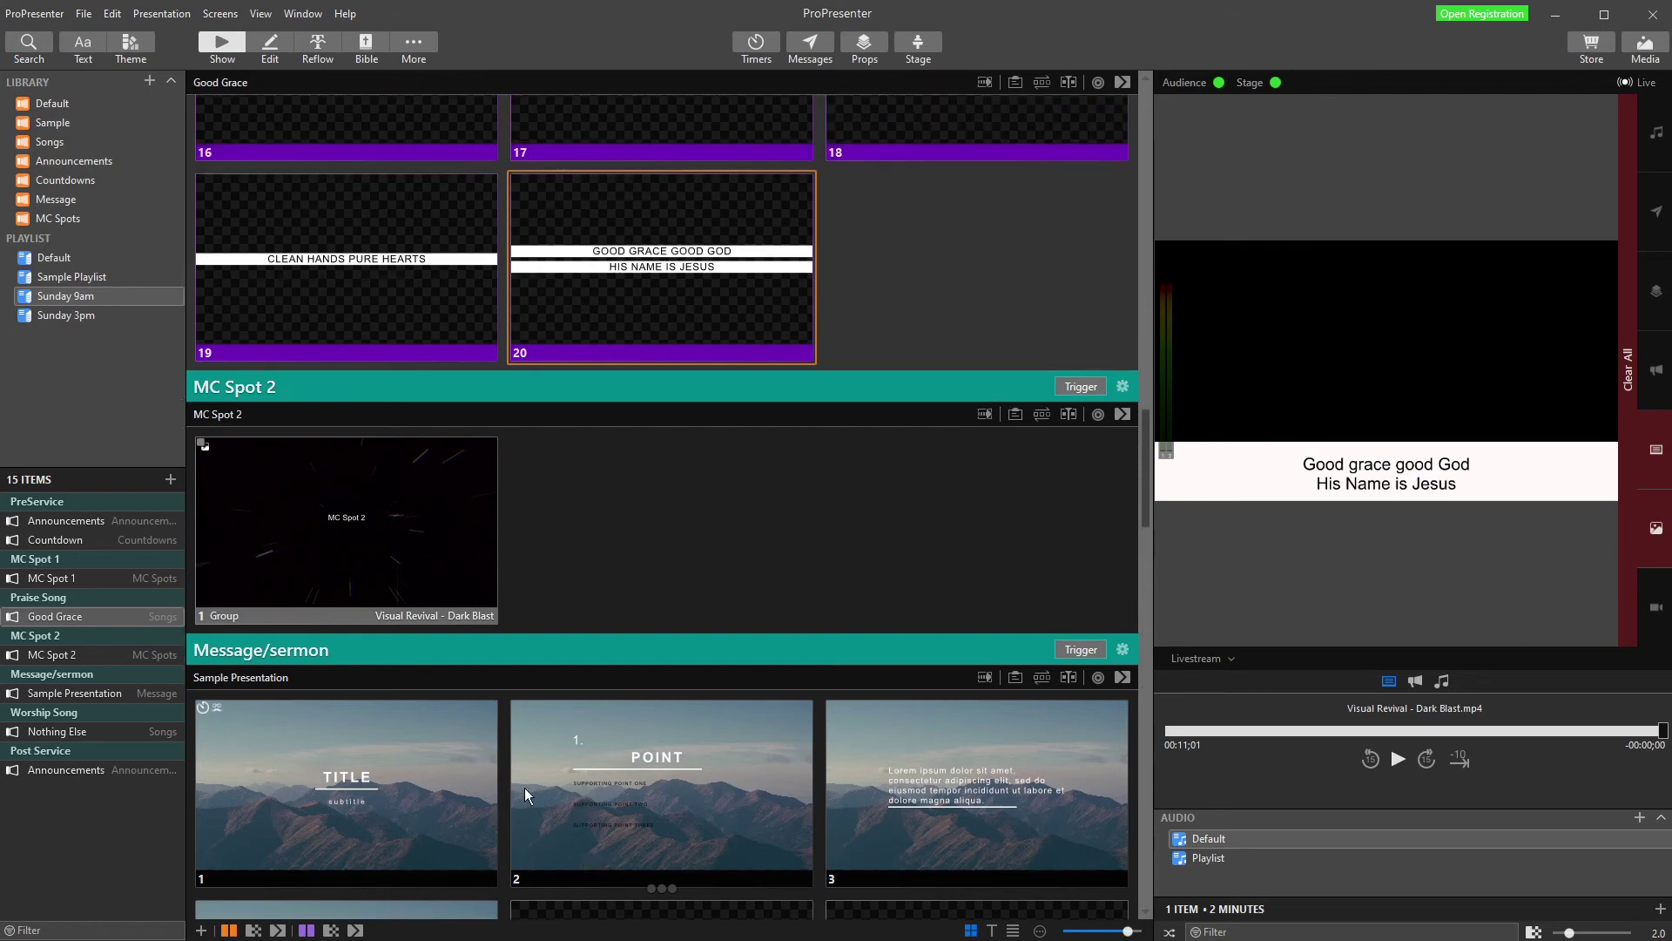
{"action": "scroll", "coordinate": [331, 710], "scroll_direction": "down", "scroll_amount": 3}
{"action": "left_click", "coordinate": [337, 642]}
{"action": "scroll", "coordinate": [795, 782], "scroll_direction": "down", "scroll_amount": 3}
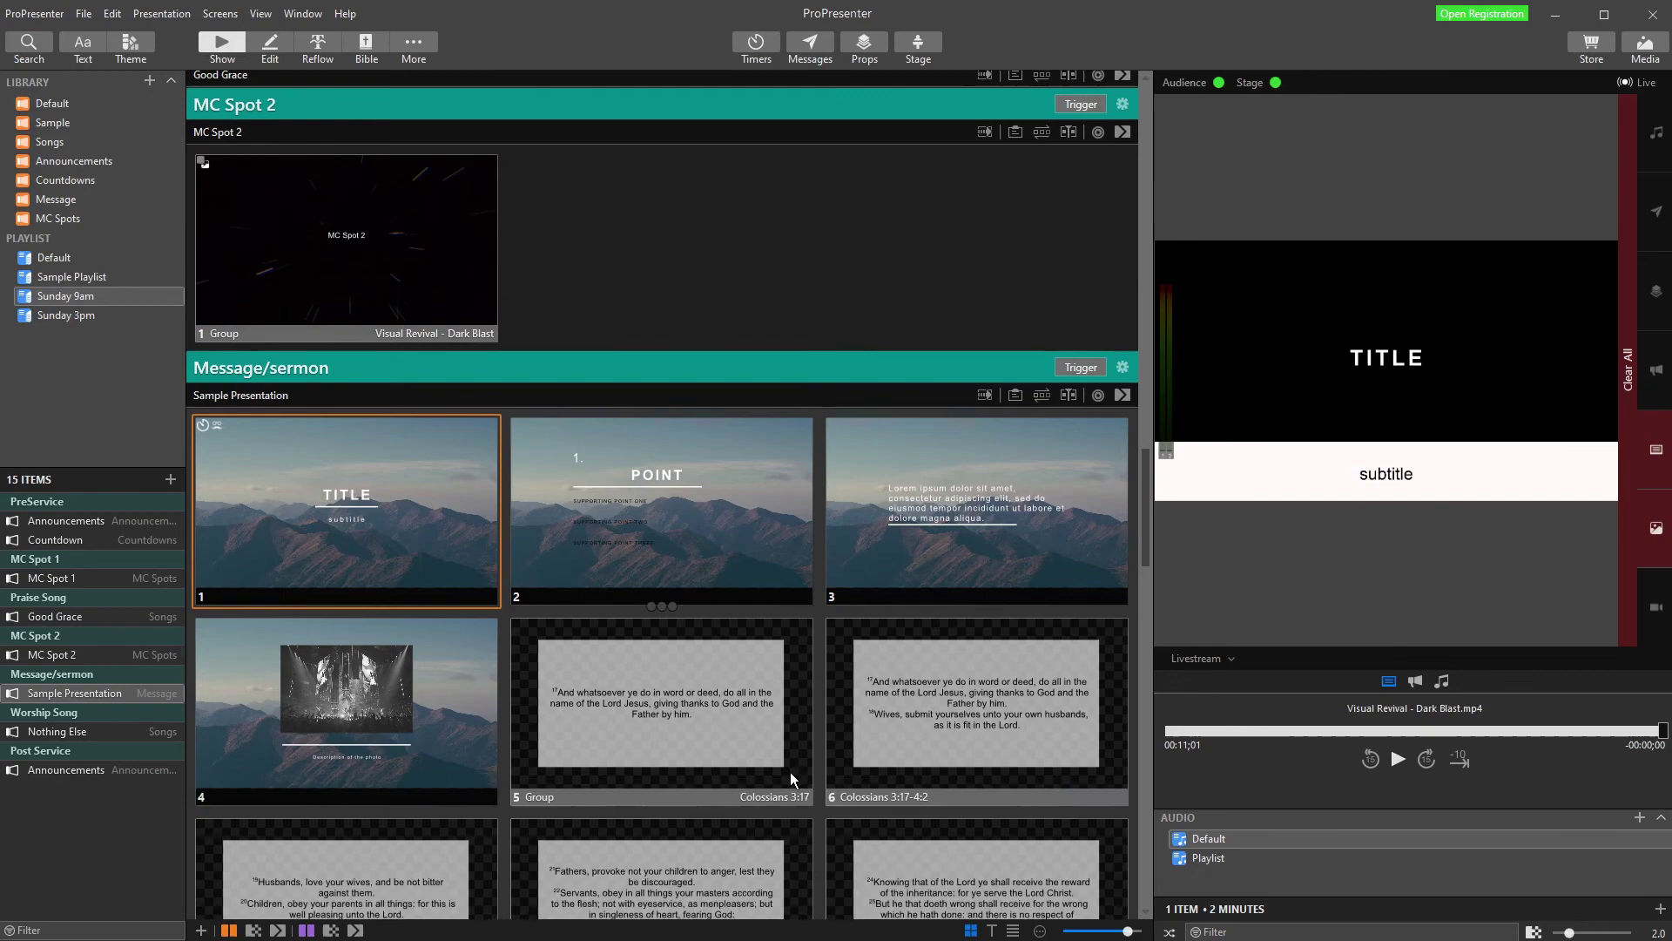
{"action": "key", "text": "Right"}
{"action": "key", "text": "Right"}
{"action": "left_click", "coordinate": [767, 692]}
{"action": "left_click", "coordinate": [437, 519]}
{"action": "scroll", "coordinate": [573, 756], "scroll_direction": "up", "scroll_amount": 10}
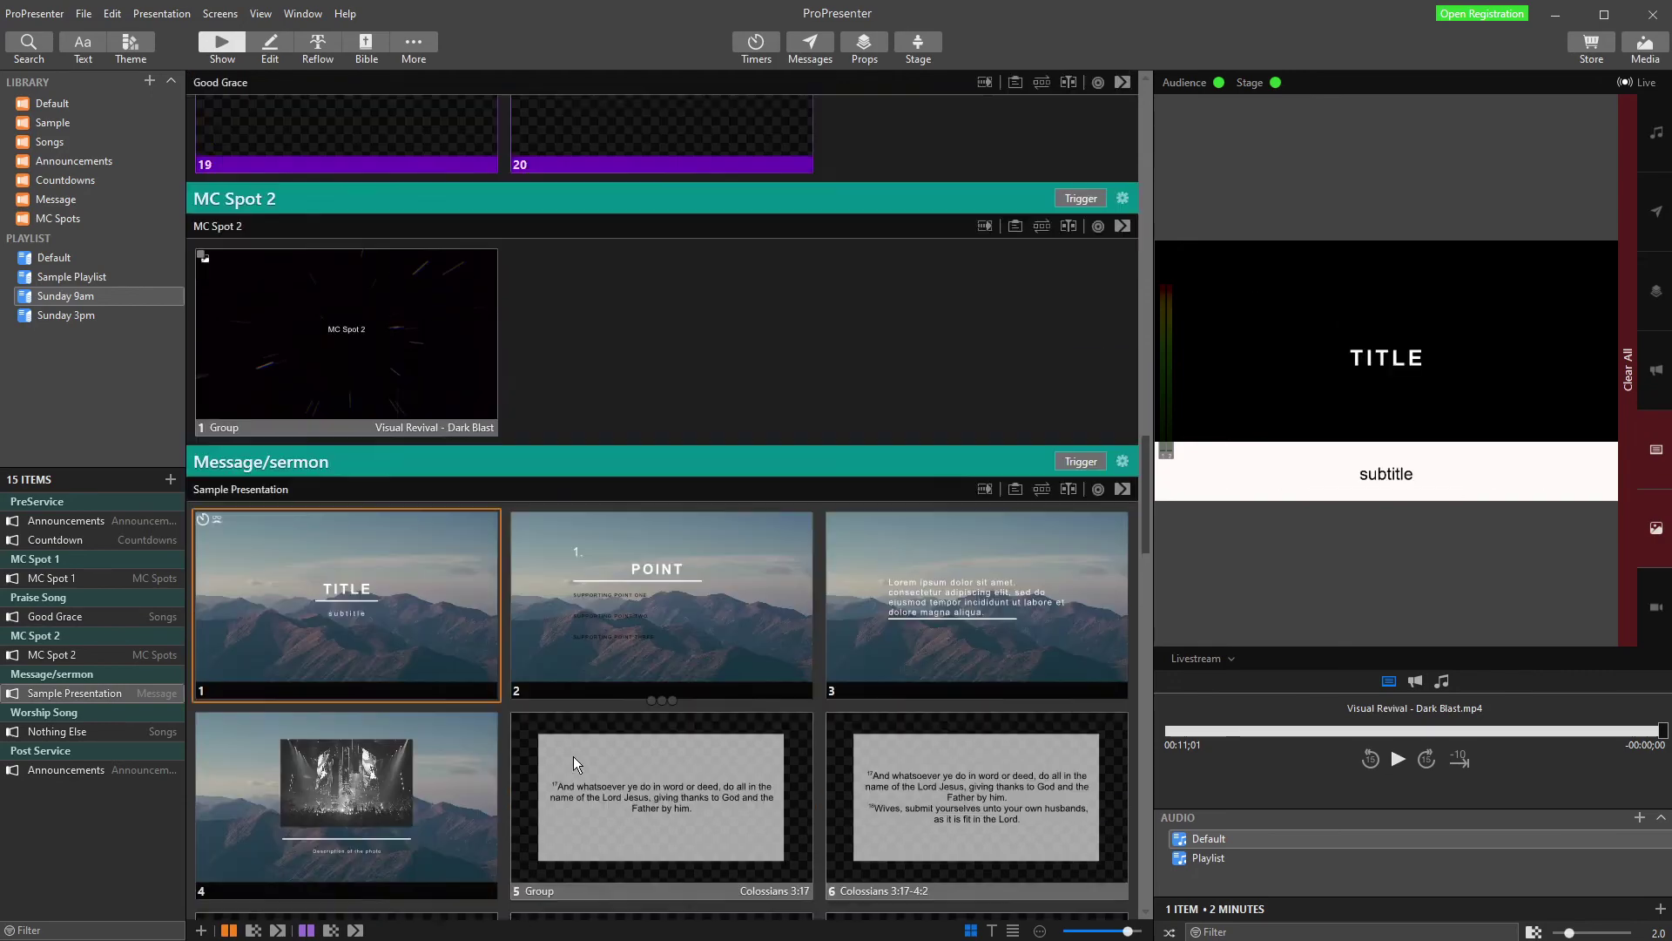
{"action": "scroll", "coordinate": [432, 405], "scroll_direction": "up", "scroll_amount": 6}
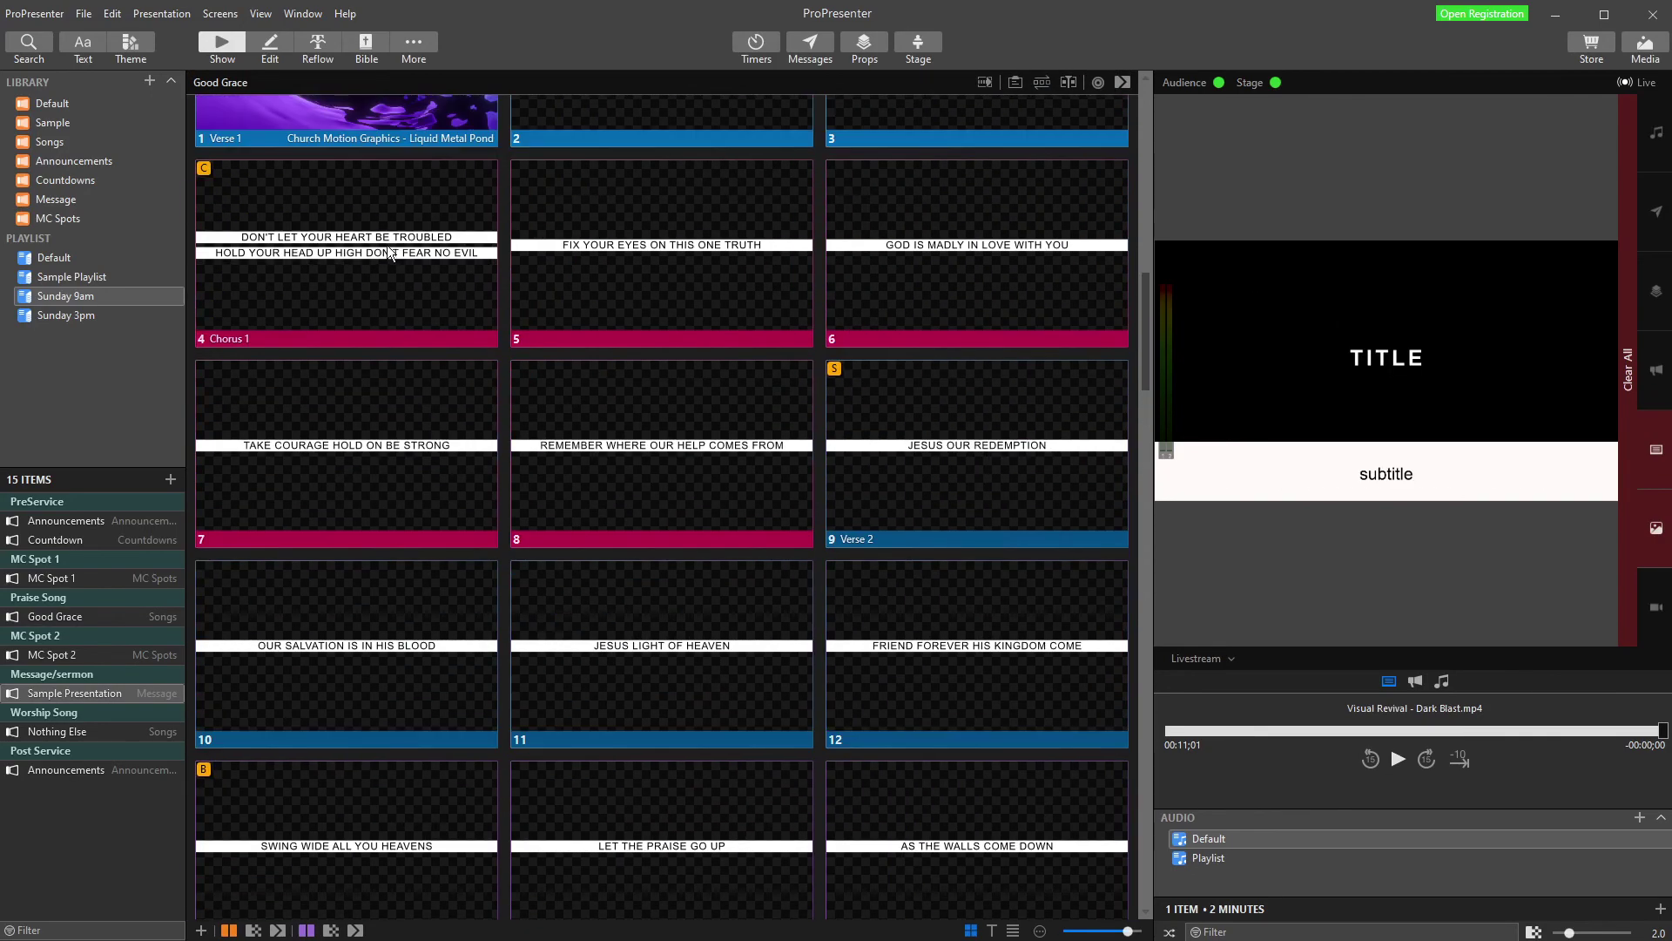
Take Good Grace slides 1, 2 and 3 live in order
{"action": "left_click", "coordinate": [348, 238]}
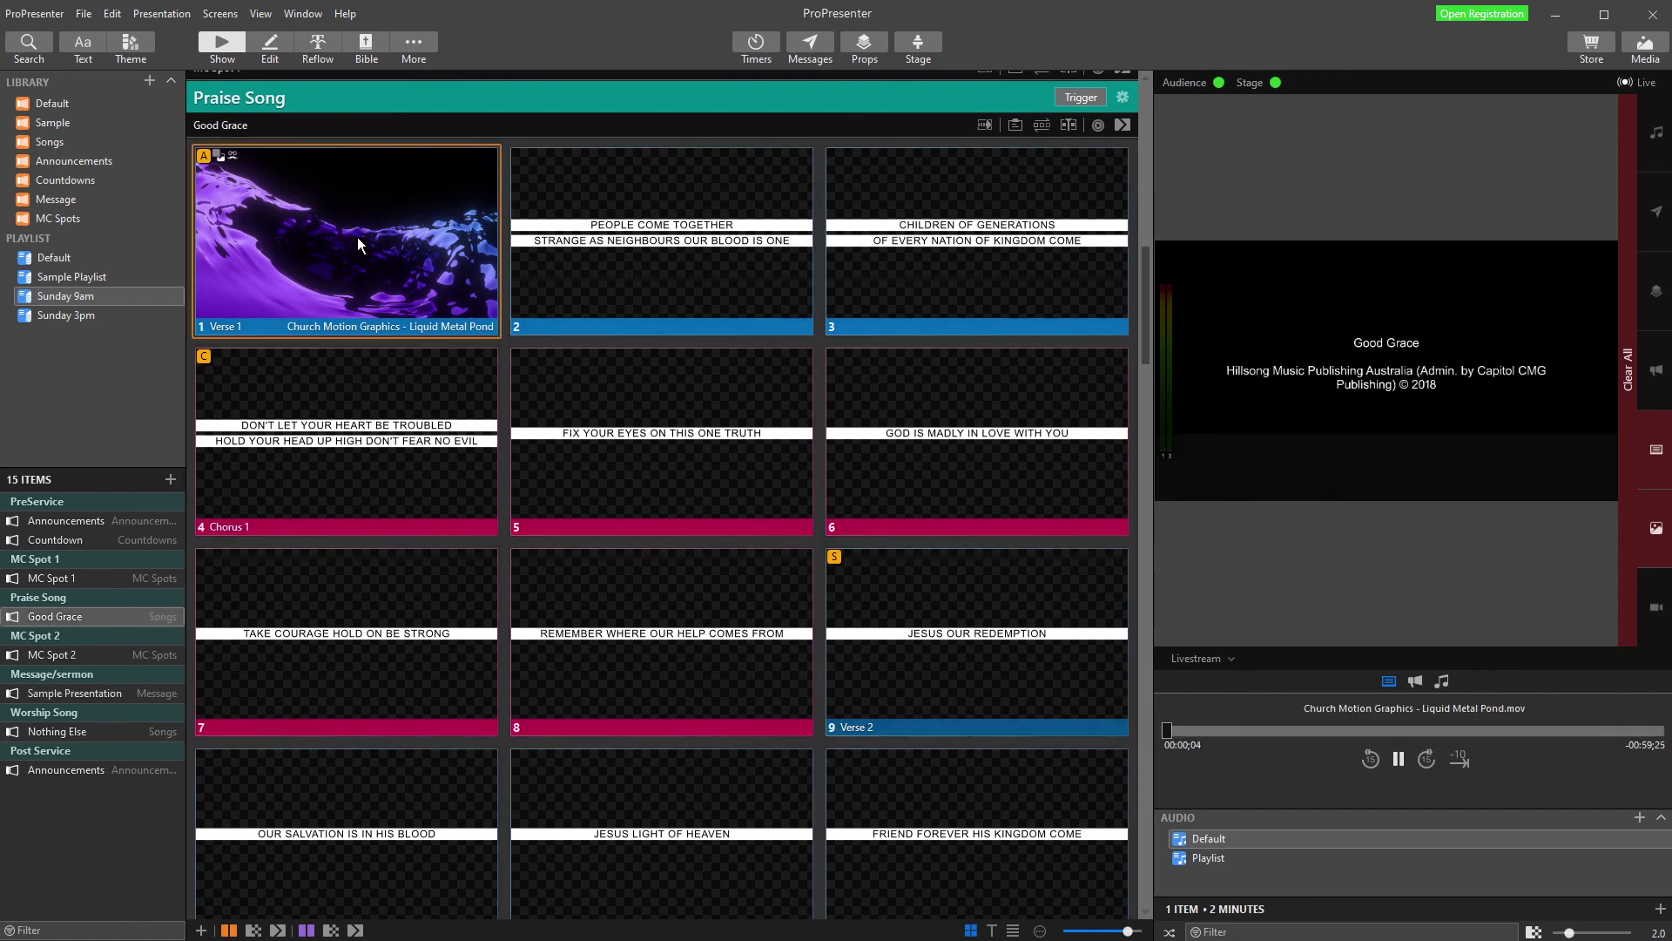
{"action": "left_click", "coordinate": [723, 242]}
{"action": "left_click", "coordinate": [894, 242]}
{"action": "scroll", "coordinate": [700, 507], "scroll_direction": "down", "scroll_amount": 15}
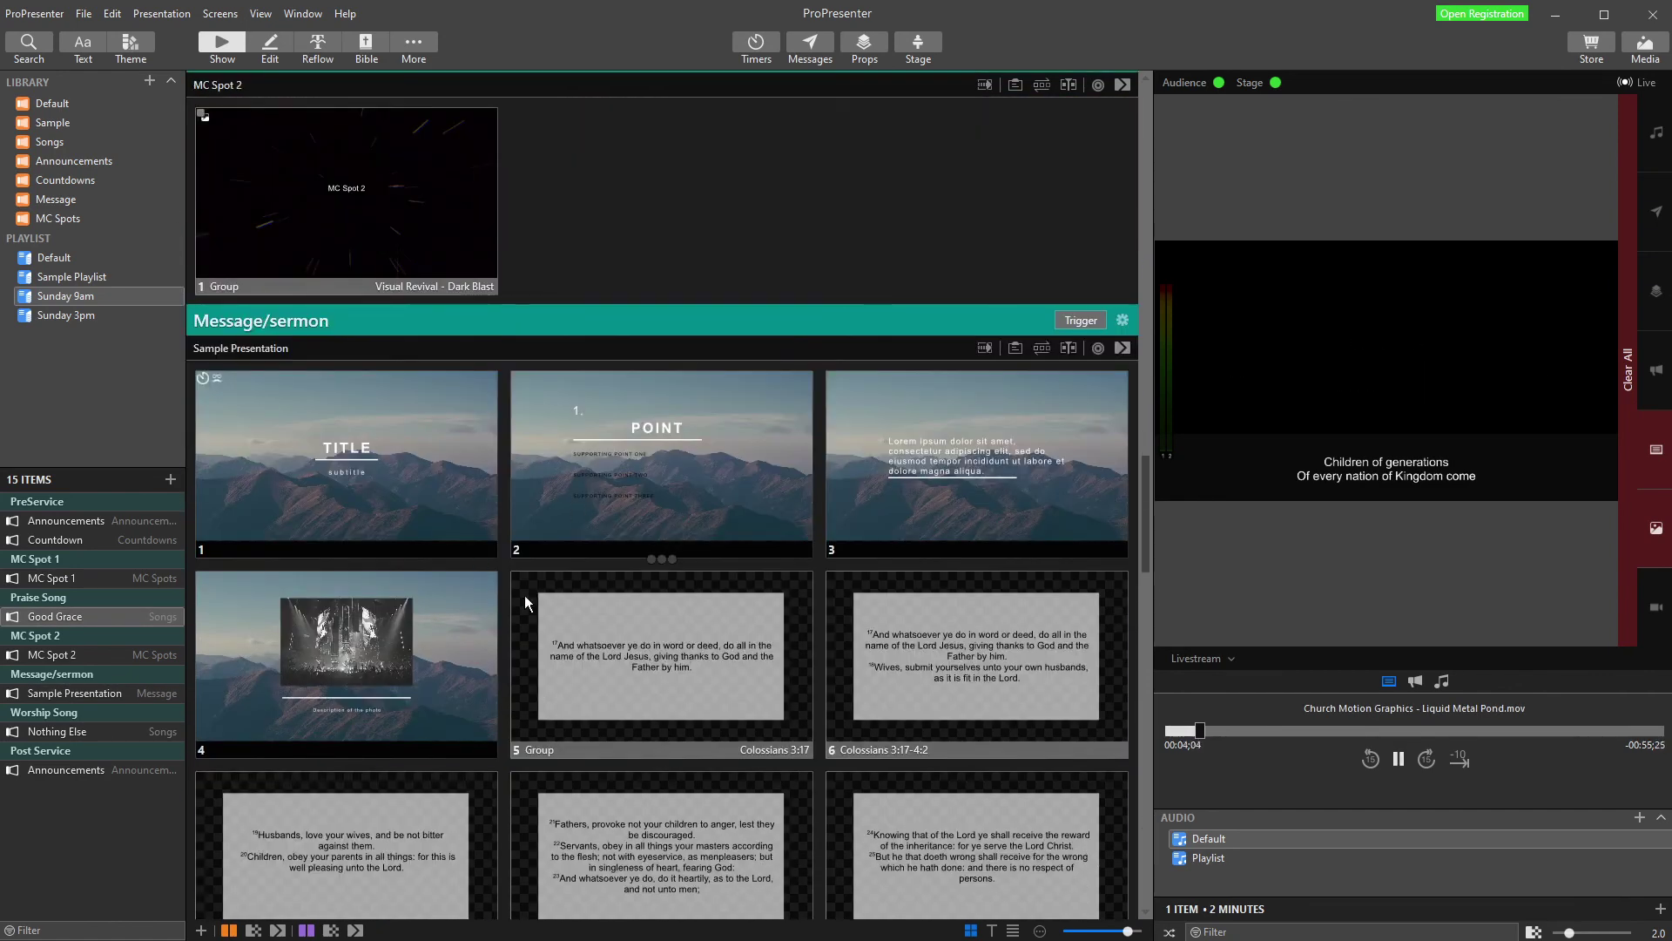
Cycle the sermon slides 5, 6, 8, 9, TITLE and back to 5 and 6 live
{"action": "left_click", "coordinate": [635, 660]}
{"action": "left_click", "coordinate": [911, 660]}
{"action": "left_click", "coordinate": [747, 836]}
{"action": "left_click", "coordinate": [927, 834]}
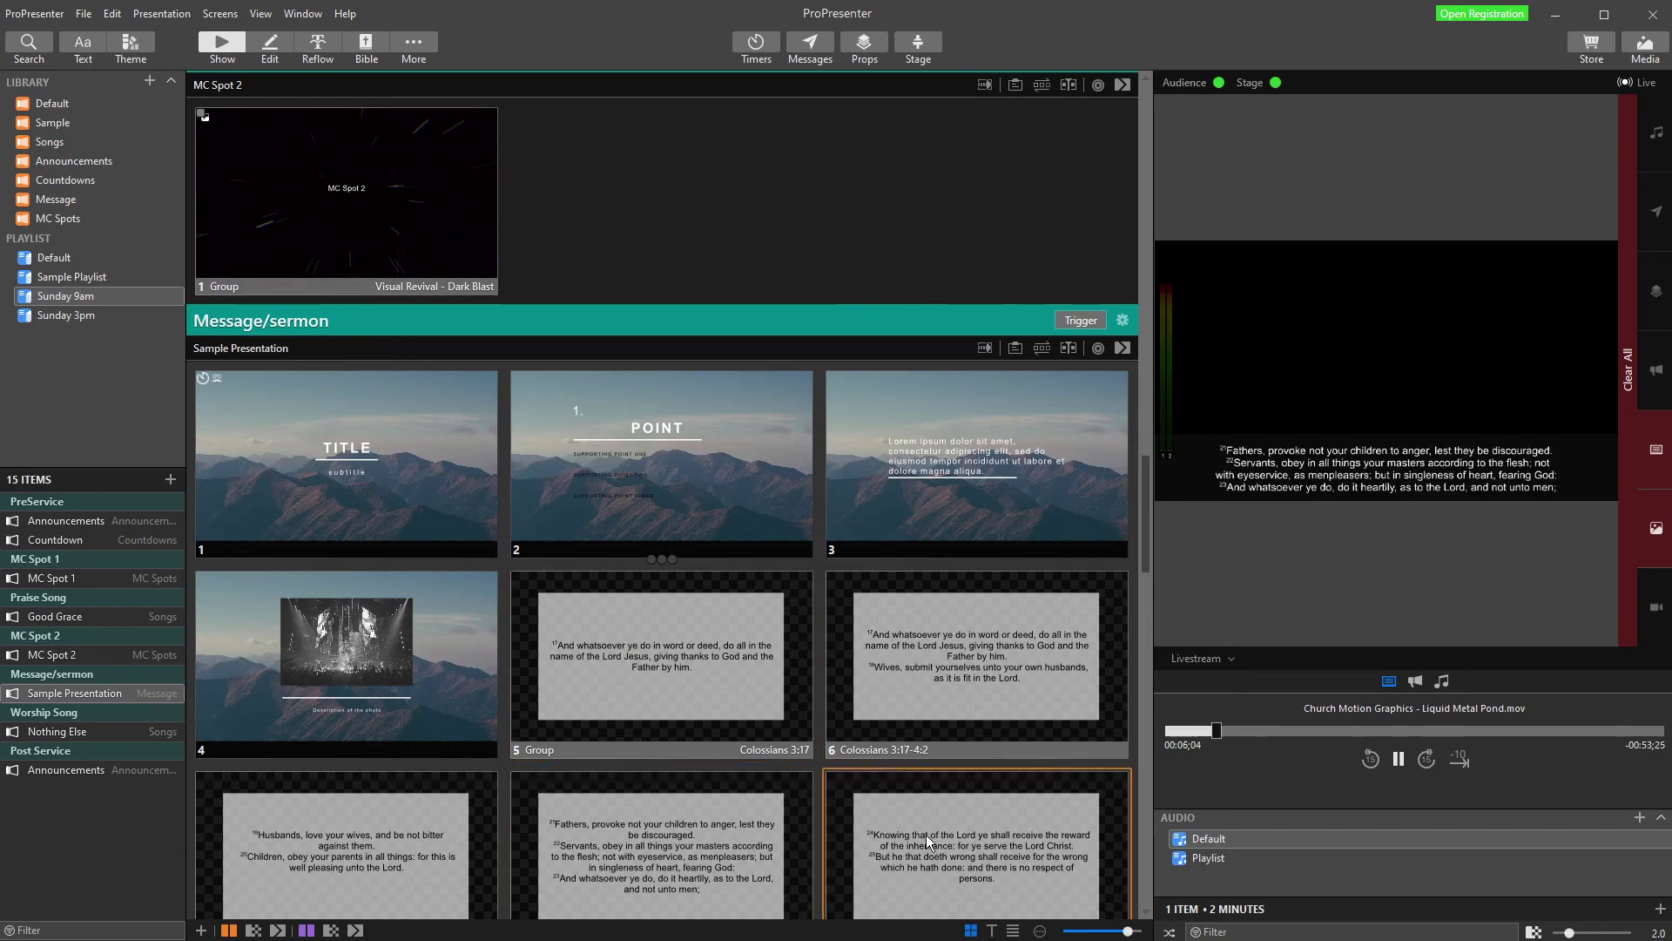
{"action": "left_click", "coordinate": [662, 695]}
{"action": "left_click", "coordinate": [958, 692]}
{"action": "left_click", "coordinate": [416, 438]}
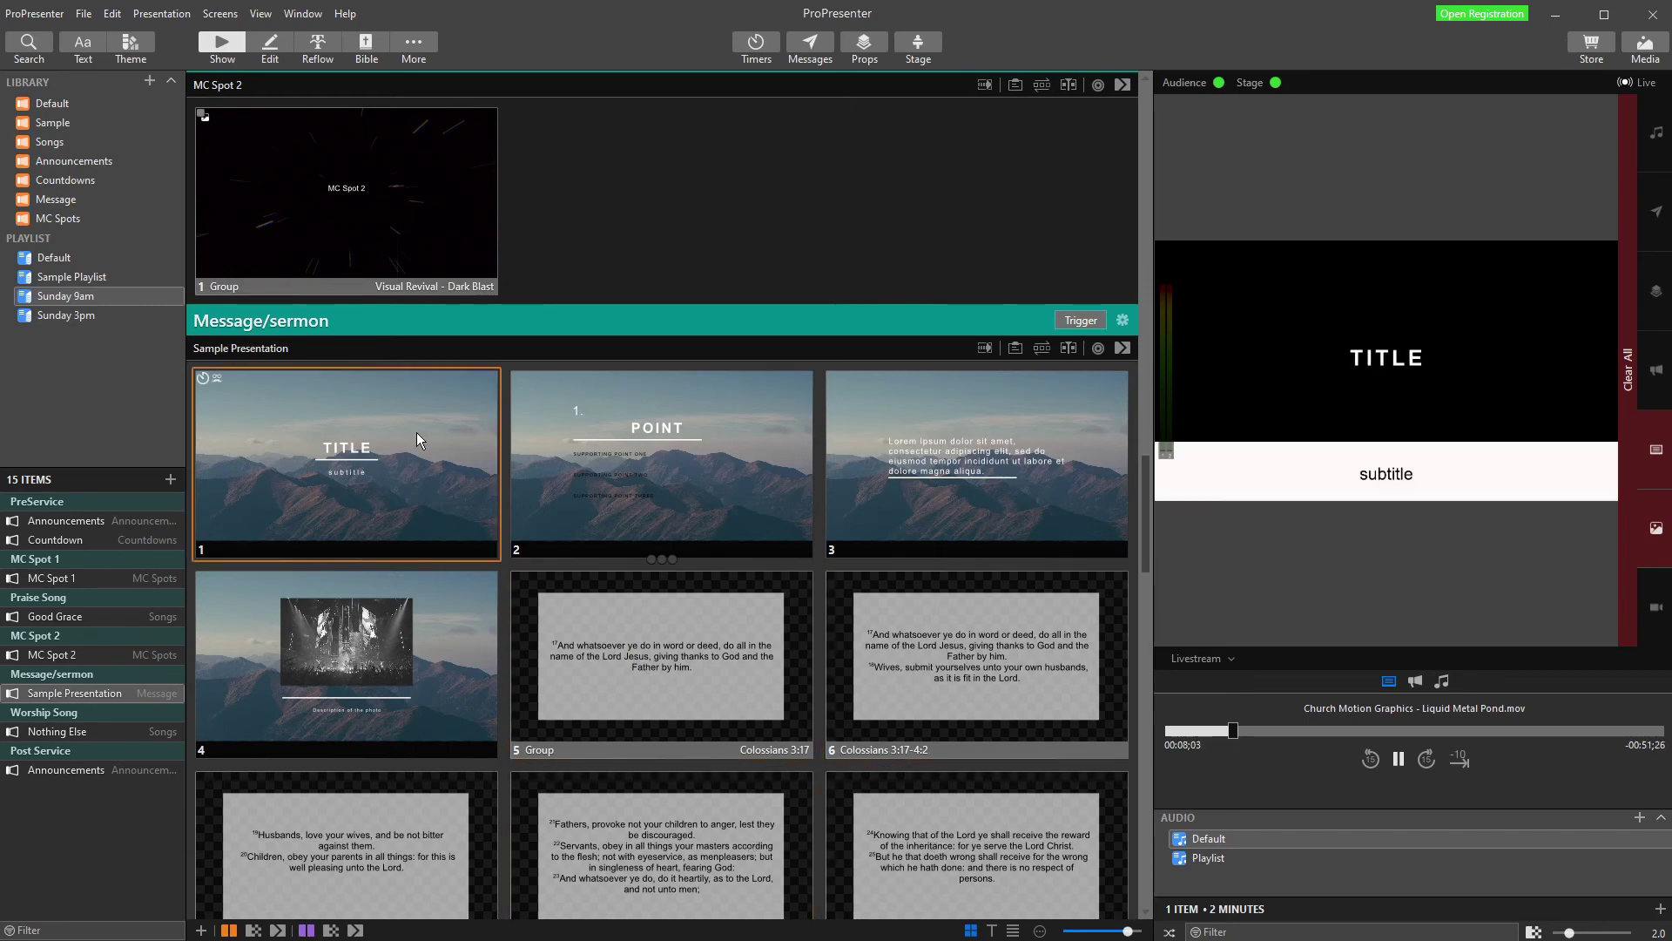
{"action": "left_click", "coordinate": [661, 655]}
{"action": "left_click", "coordinate": [928, 692]}
Take Nothing Else Chorus 1 and slide 3 live, ending on its opening slide
{"action": "scroll", "coordinate": [861, 746], "scroll_direction": "down", "scroll_amount": 5}
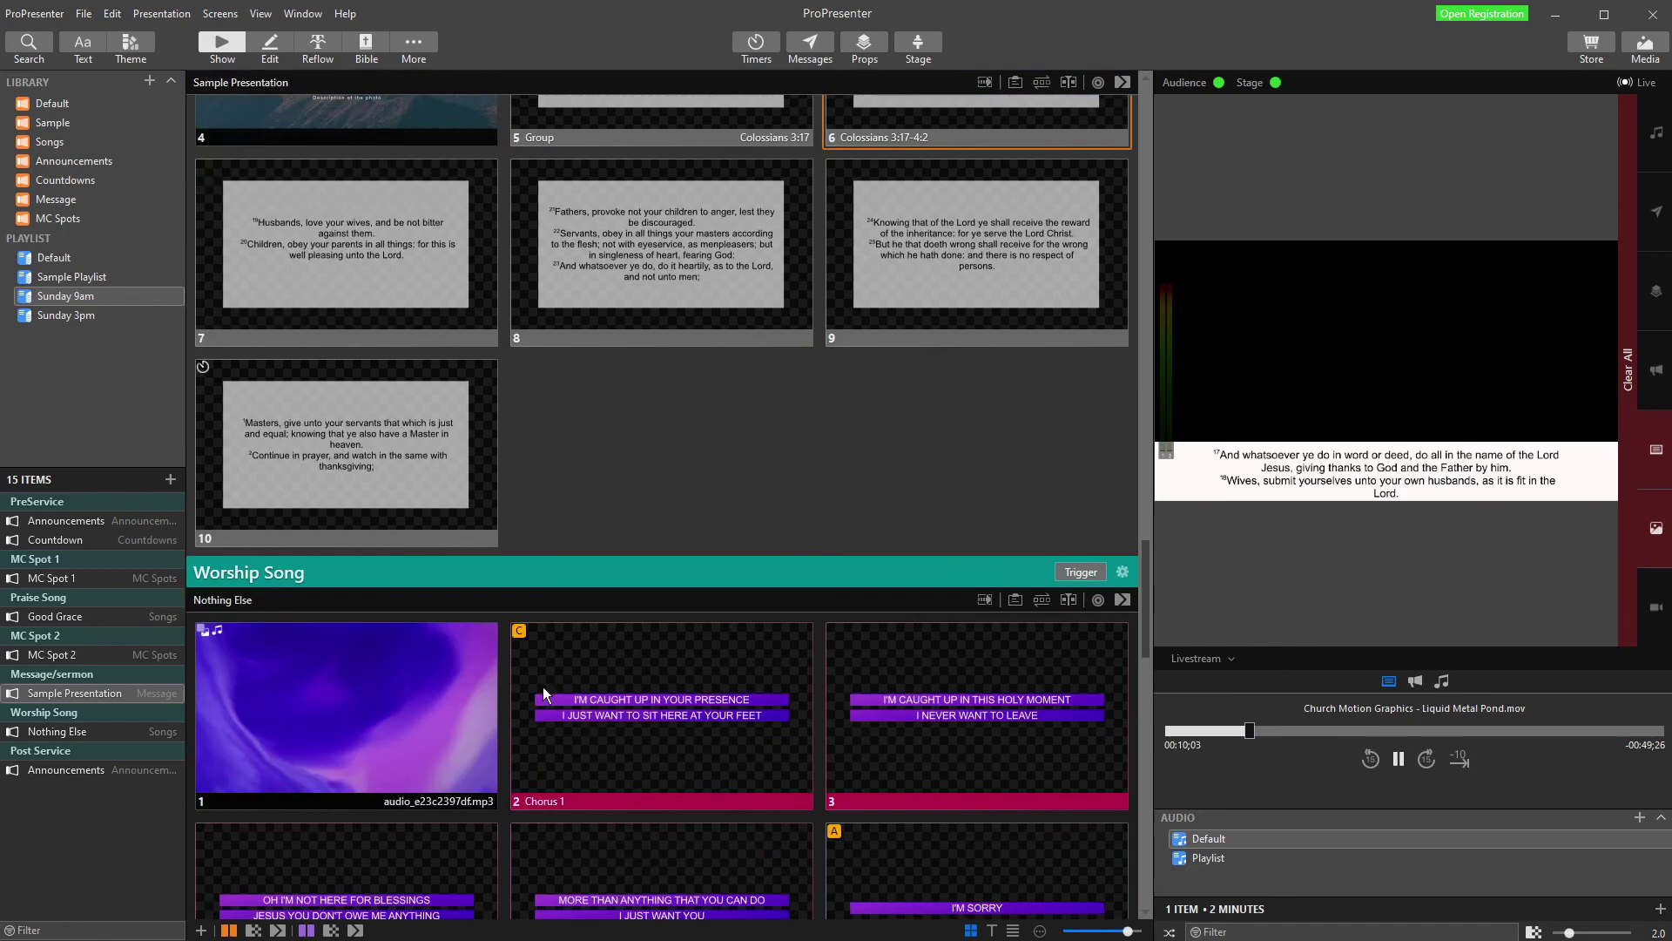
{"action": "left_click", "coordinate": [542, 686]}
{"action": "scroll", "coordinate": [948, 719], "scroll_direction": "down", "scroll_amount": 1}
{"action": "left_click", "coordinate": [948, 720]}
{"action": "left_click", "coordinate": [339, 736]}
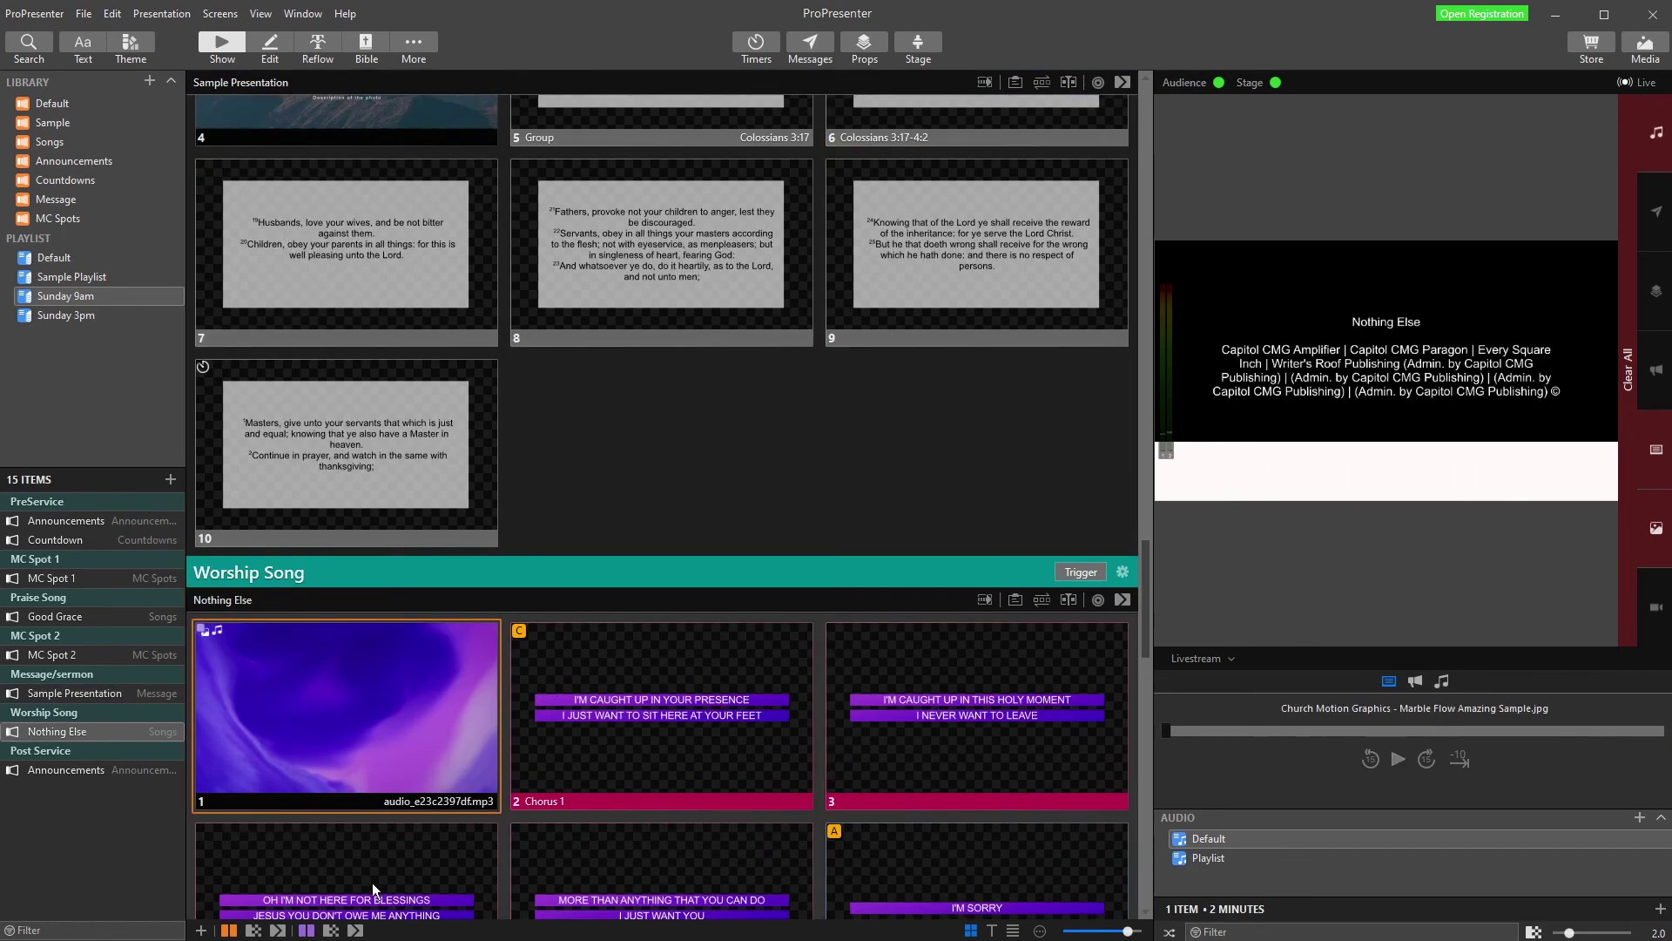
Add an Audience Look action to the Nothing Else opening slide
{"action": "right_click", "coordinate": [371, 704]}
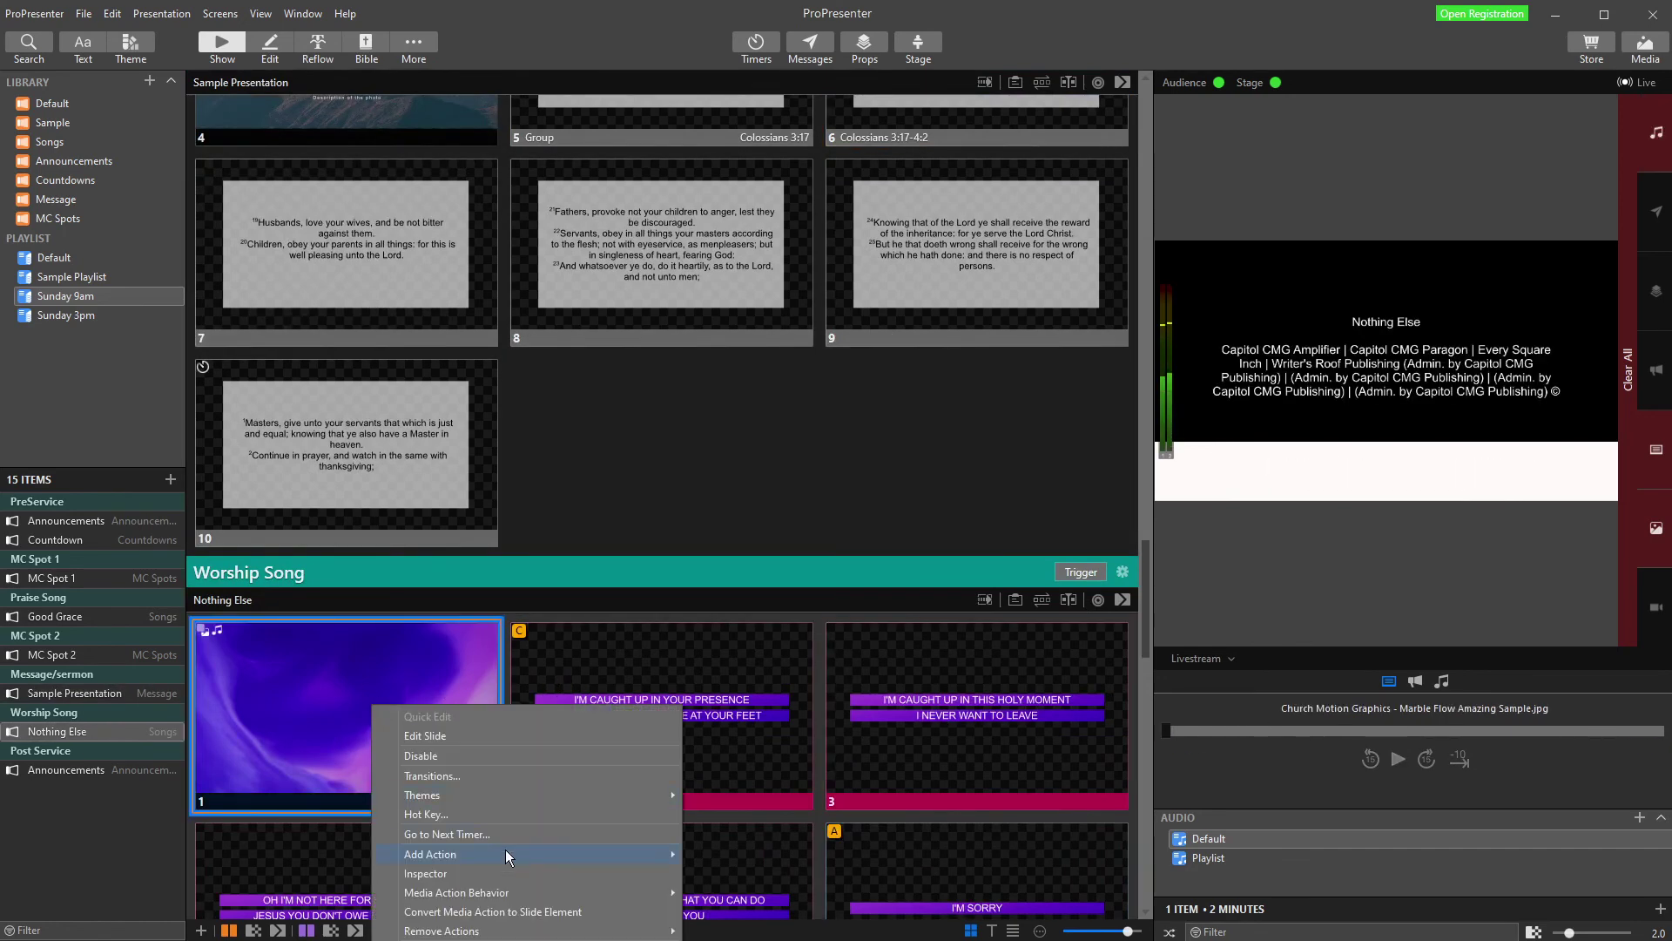
{"action": "mouse_move", "coordinate": [505, 851]}
{"action": "mouse_move", "coordinate": [761, 877]}
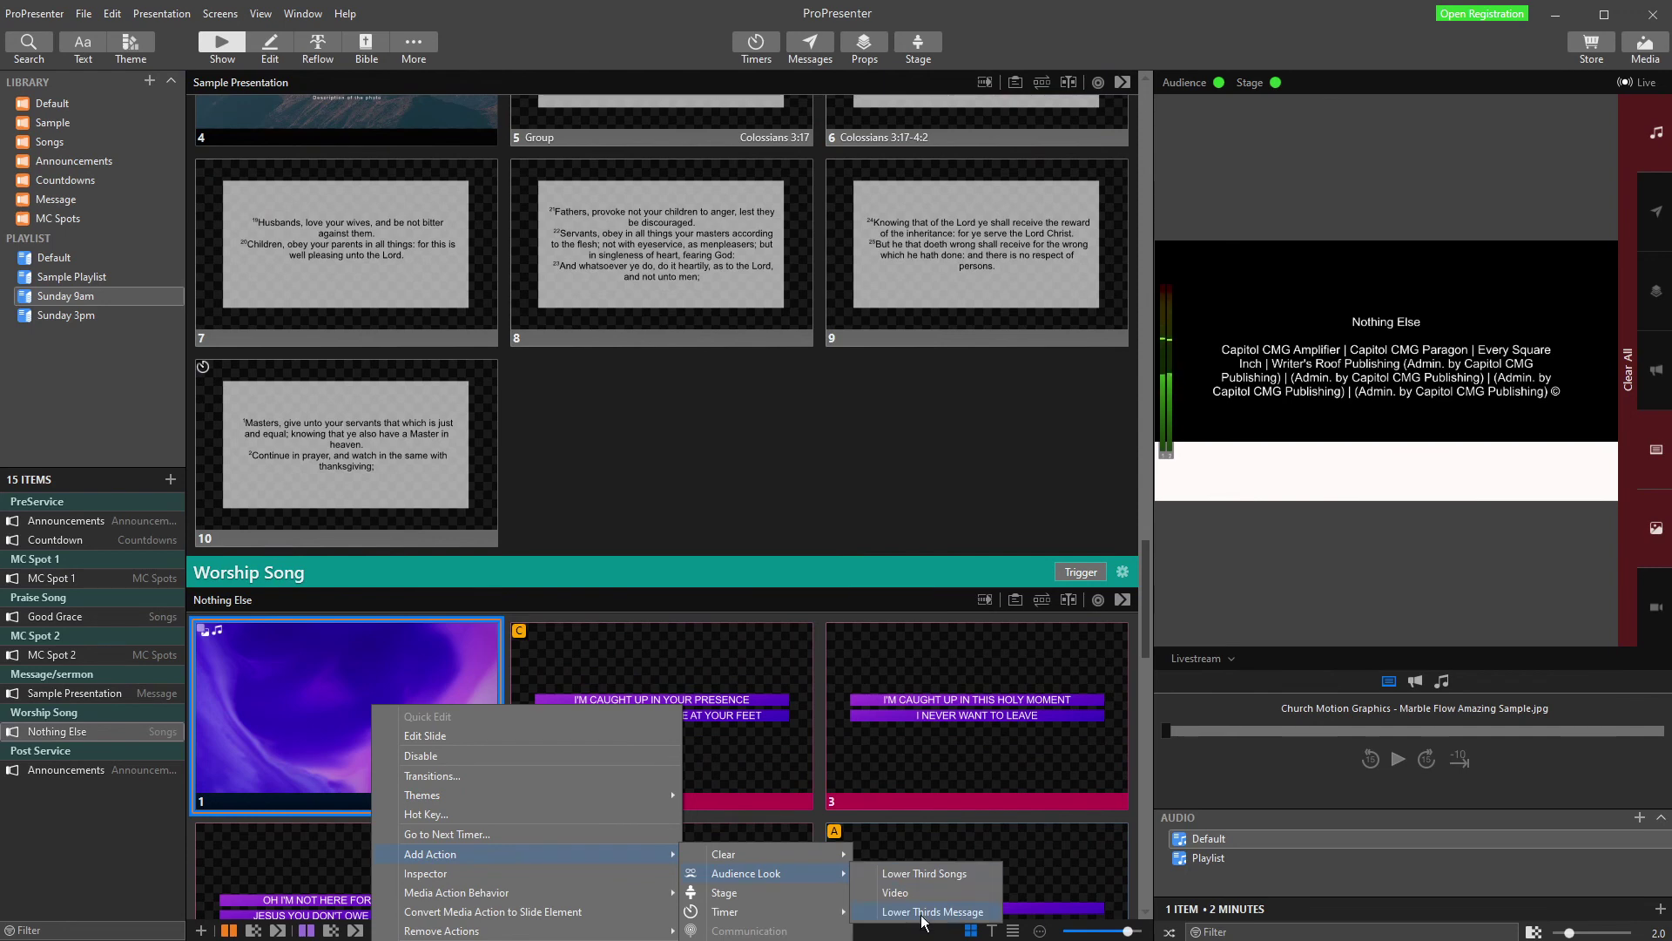
{"action": "left_click", "coordinate": [925, 881]}
Clear all output, take the sermon TITLE slide live, then clear the output again
{"action": "scroll", "coordinate": [746, 740], "scroll_direction": "up", "scroll_amount": 8}
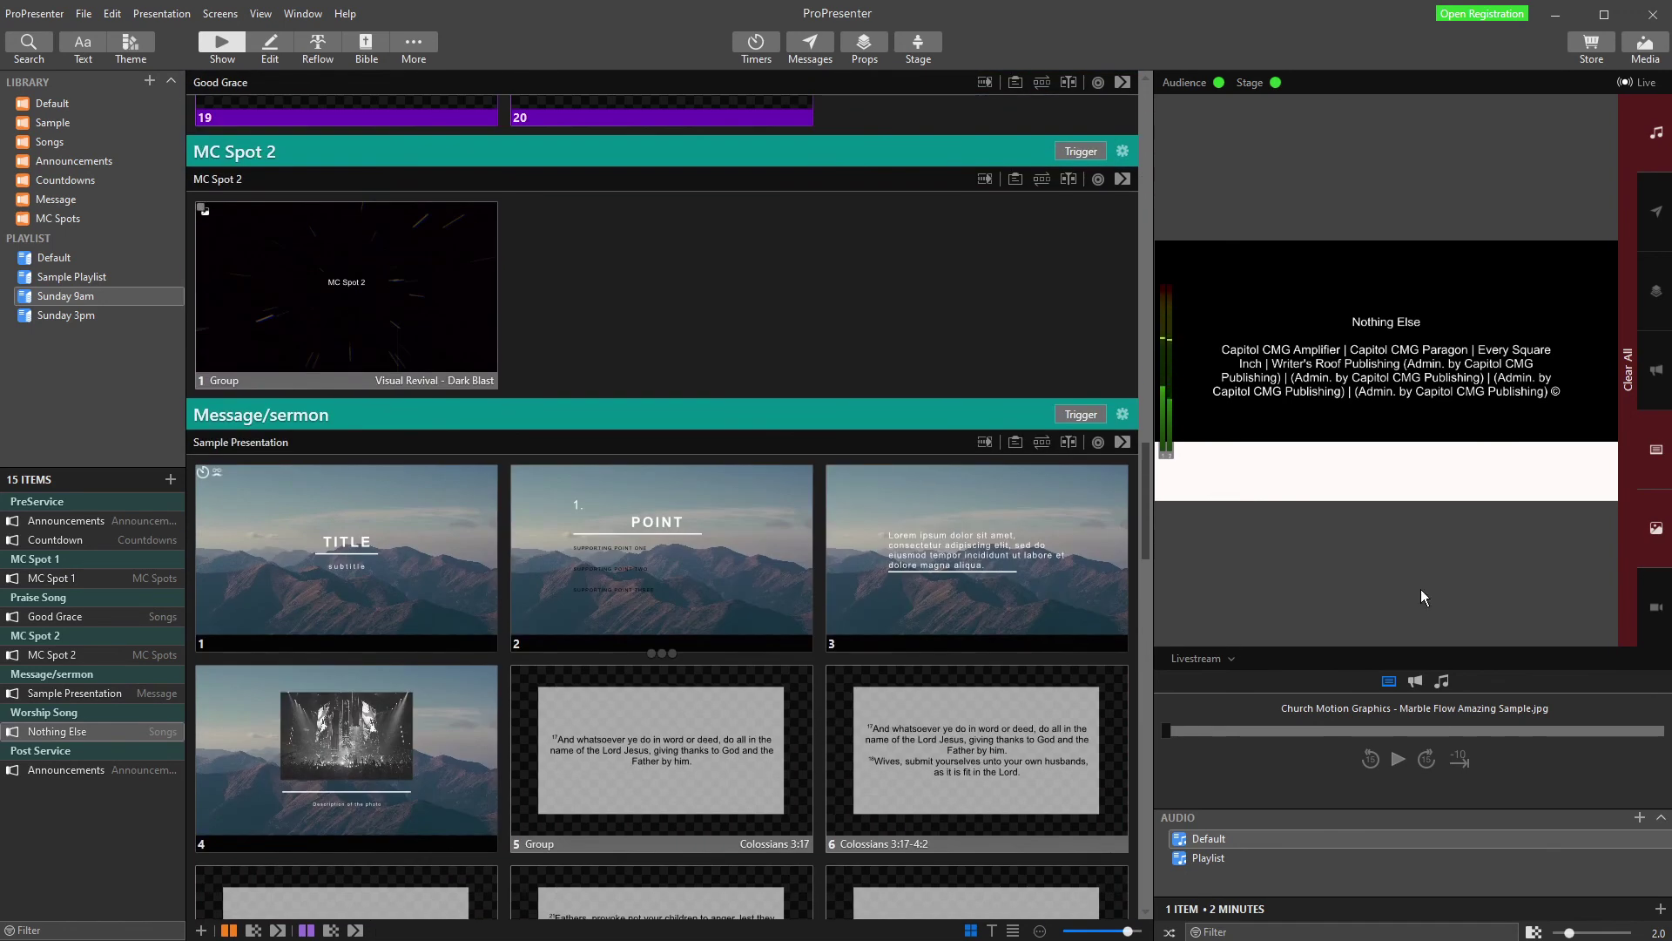
{"action": "left_click", "coordinate": [1625, 317]}
{"action": "left_click", "coordinate": [289, 545]}
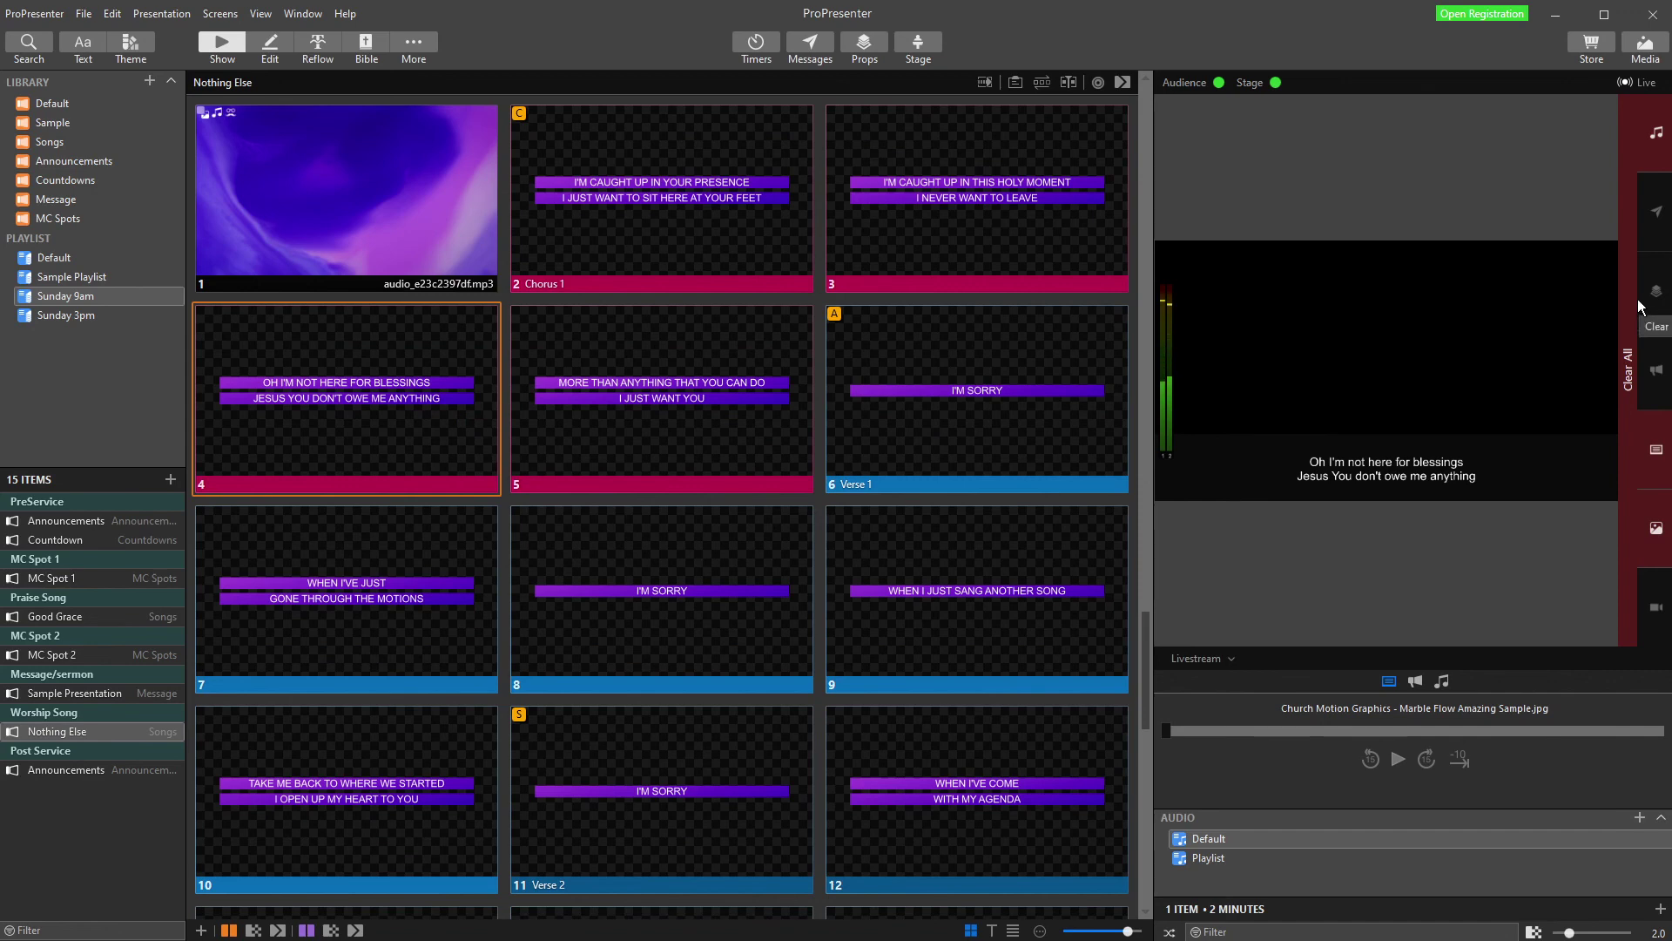
{"action": "left_click", "coordinate": [1626, 357]}
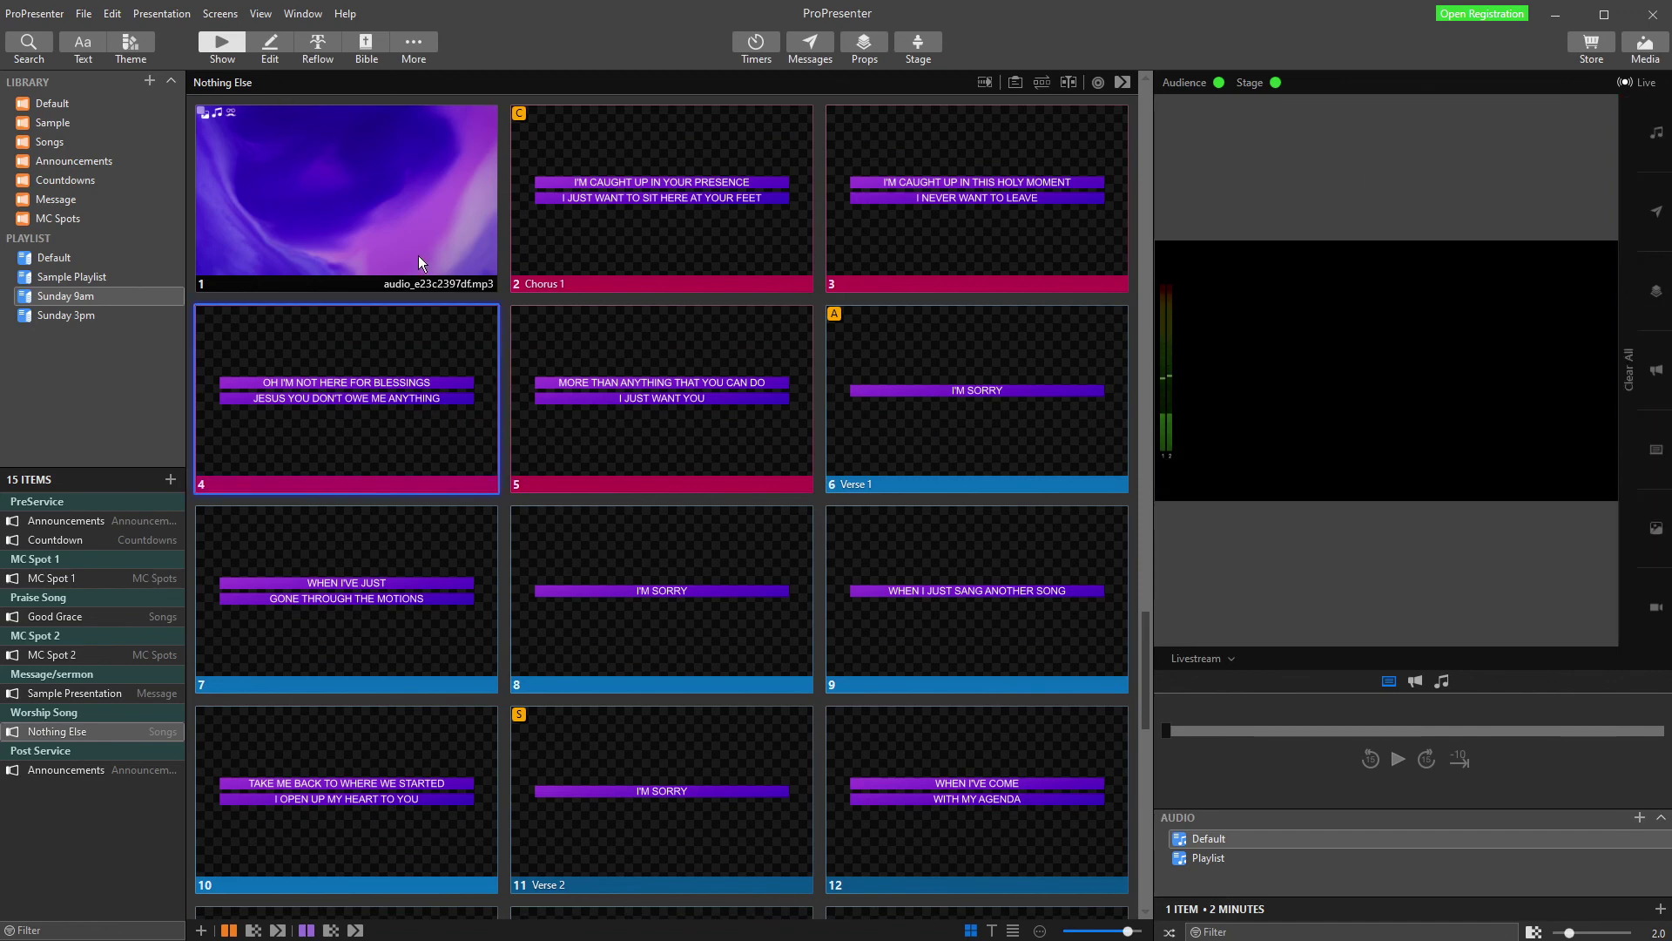
Step through the Nothing Else lyric slides from Chorus 1, then retake the sermon TITLE slide
{"action": "left_click", "coordinate": [755, 196]}
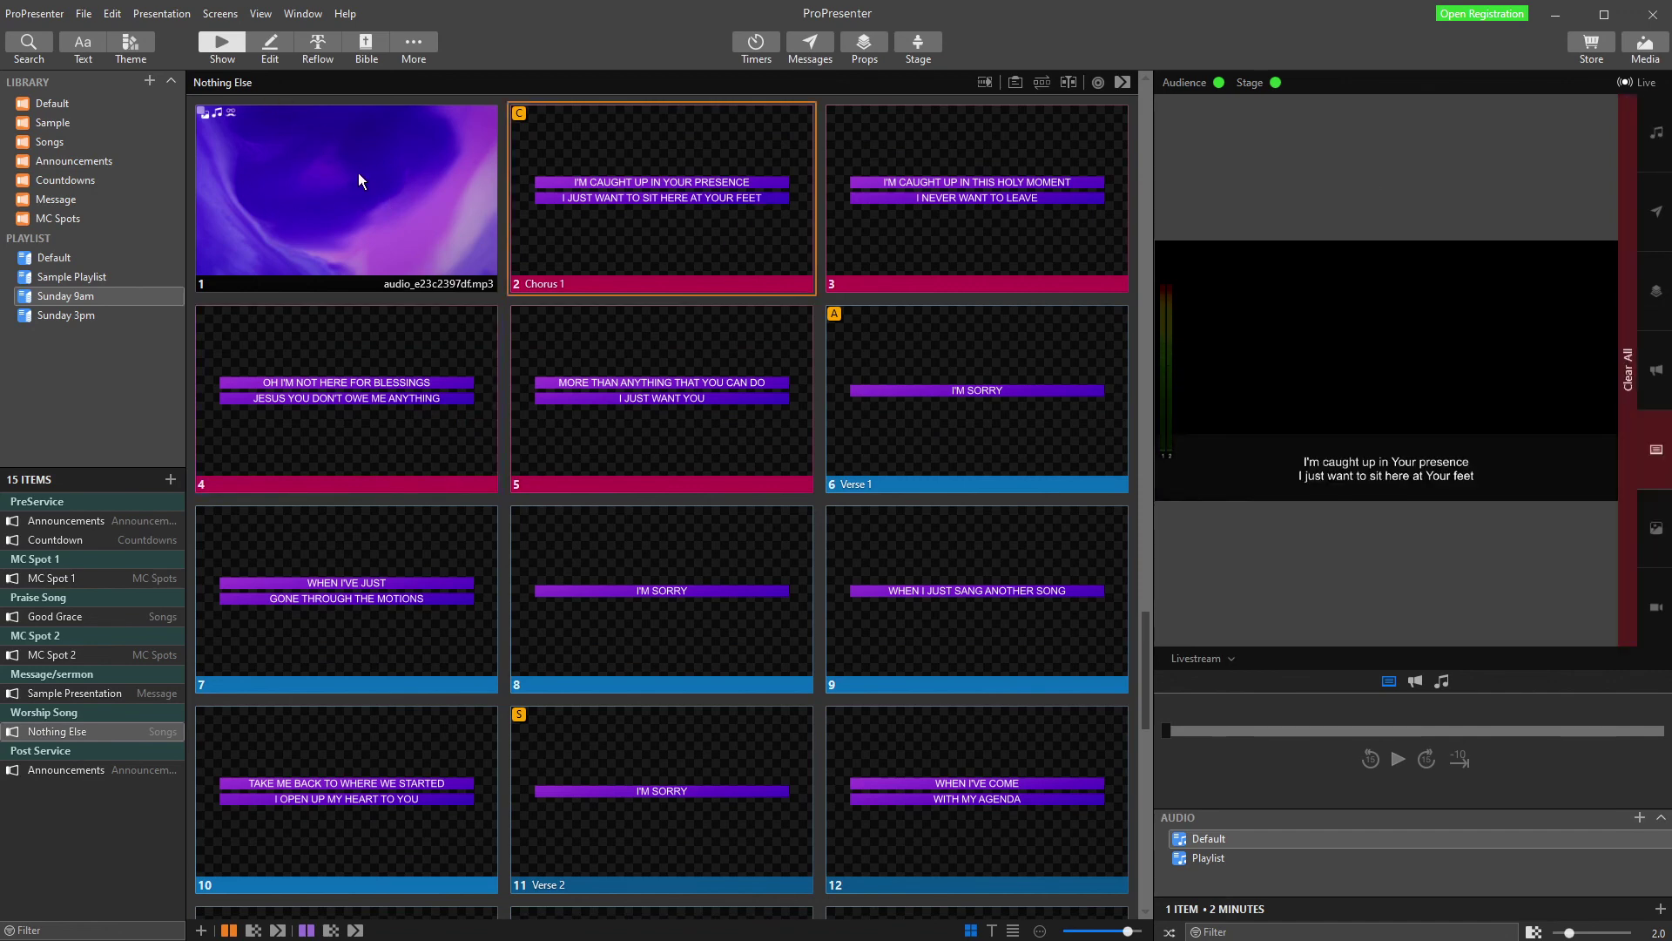
{"action": "key", "text": "Right"}
{"action": "key", "text": "Right"}
{"action": "key", "text": "Right"}
{"action": "key", "text": "Right"}
{"action": "key", "text": "Right"}
{"action": "key", "text": "Right"}
{"action": "key", "text": "Right"}
{"action": "key", "text": "Right"}
{"action": "key", "text": "Right"}
{"action": "key", "text": "Right"}
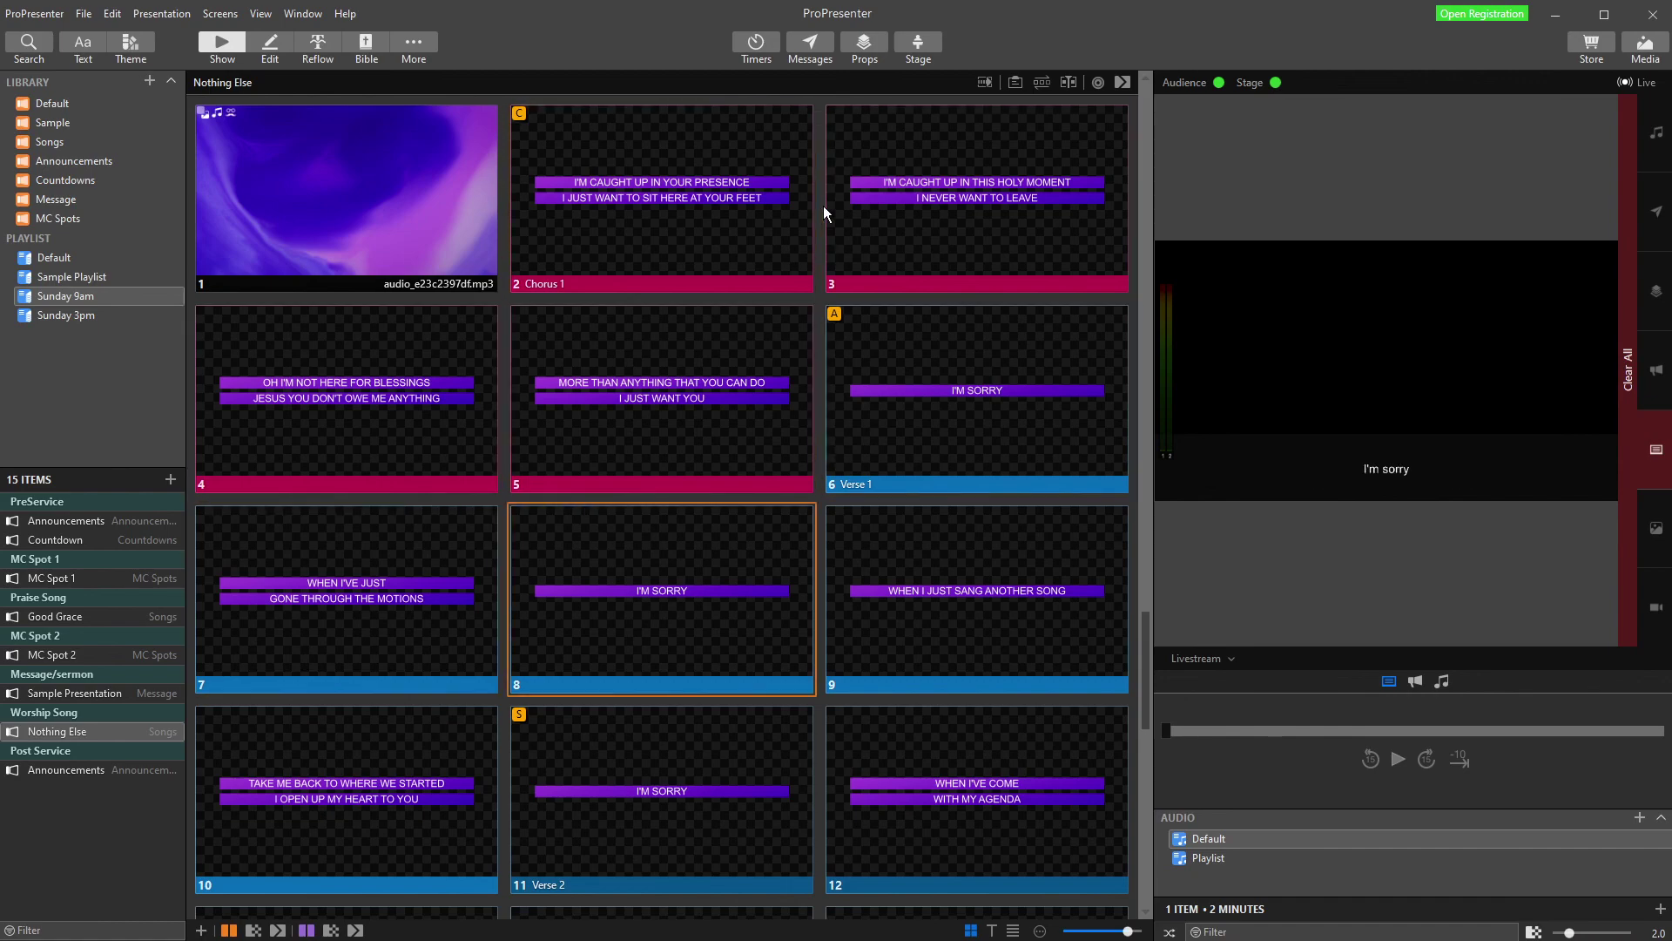
{"action": "scroll", "coordinate": [687, 410], "scroll_direction": "up", "scroll_amount": 10}
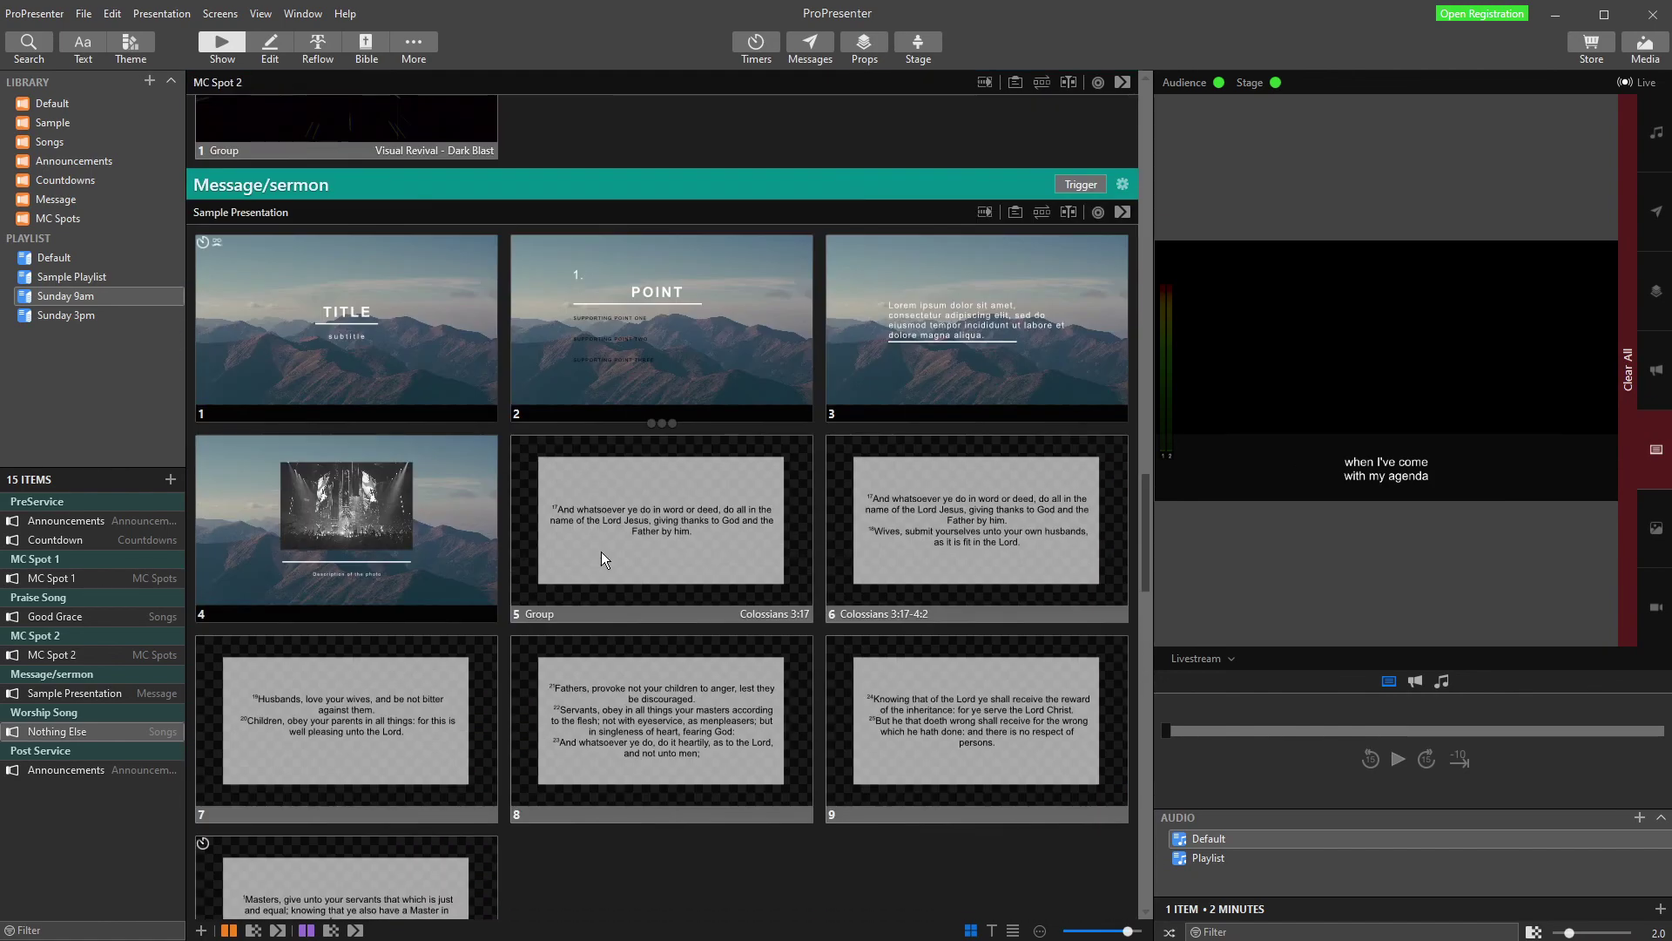
{"action": "scroll", "coordinate": [601, 552], "scroll_direction": "up", "scroll_amount": 3}
{"action": "left_click", "coordinate": [275, 490]}
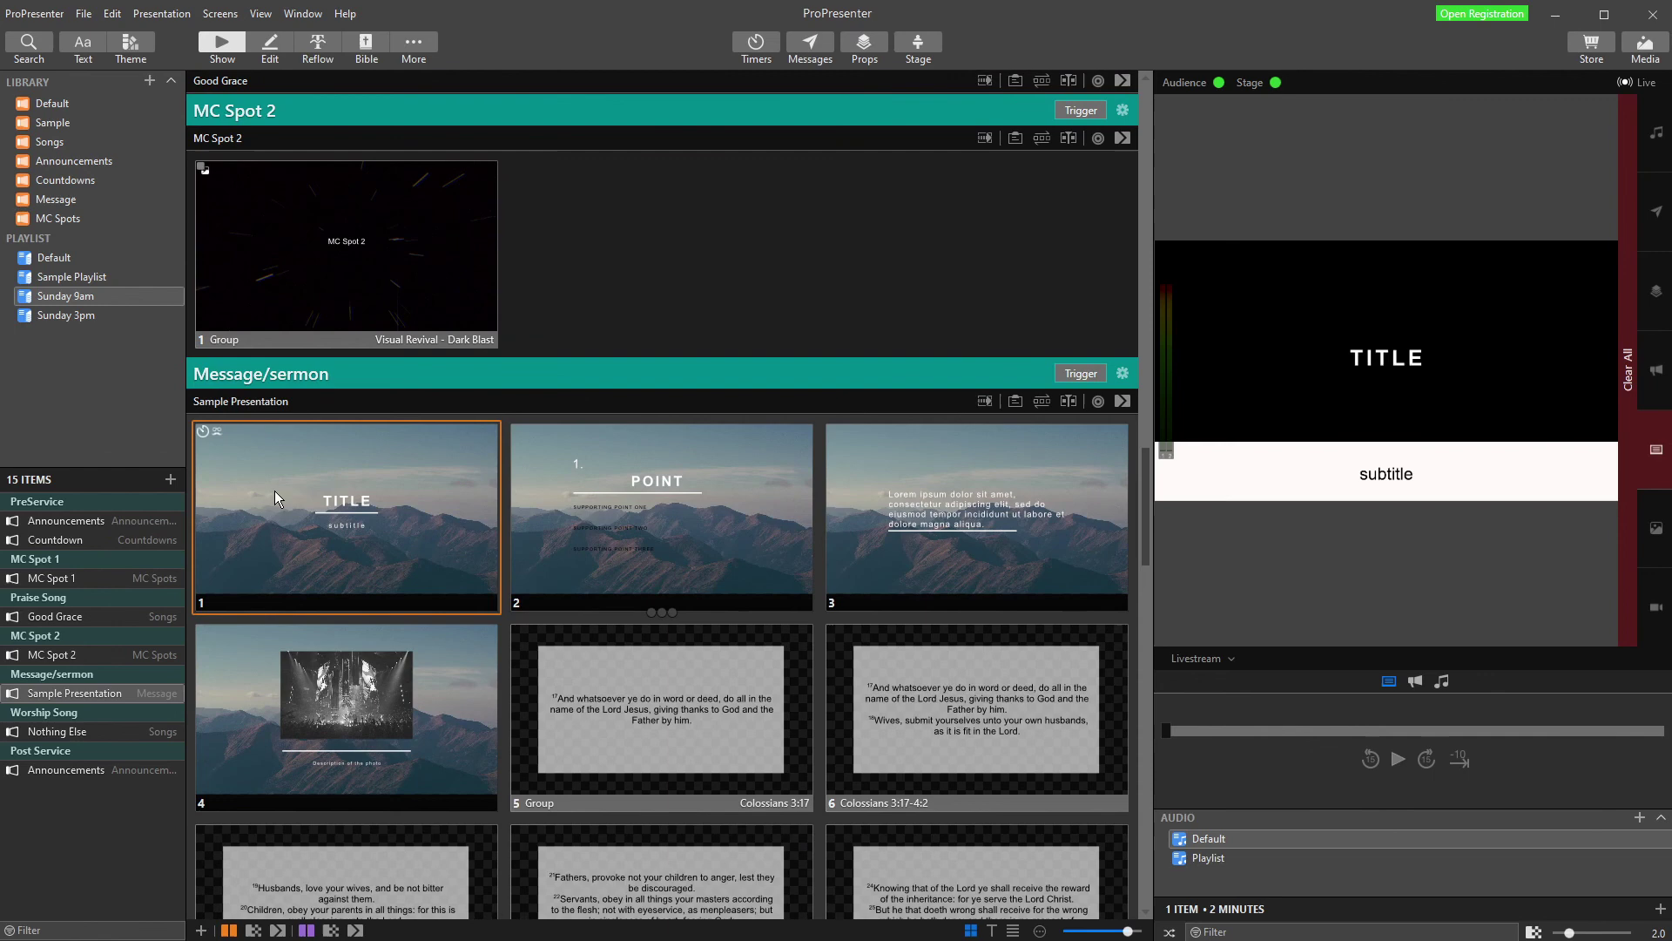
Check the sermon TITLE slide's Audience Look action and keep Lower Thirds Message selected
{"action": "right_click", "coordinate": [333, 533]}
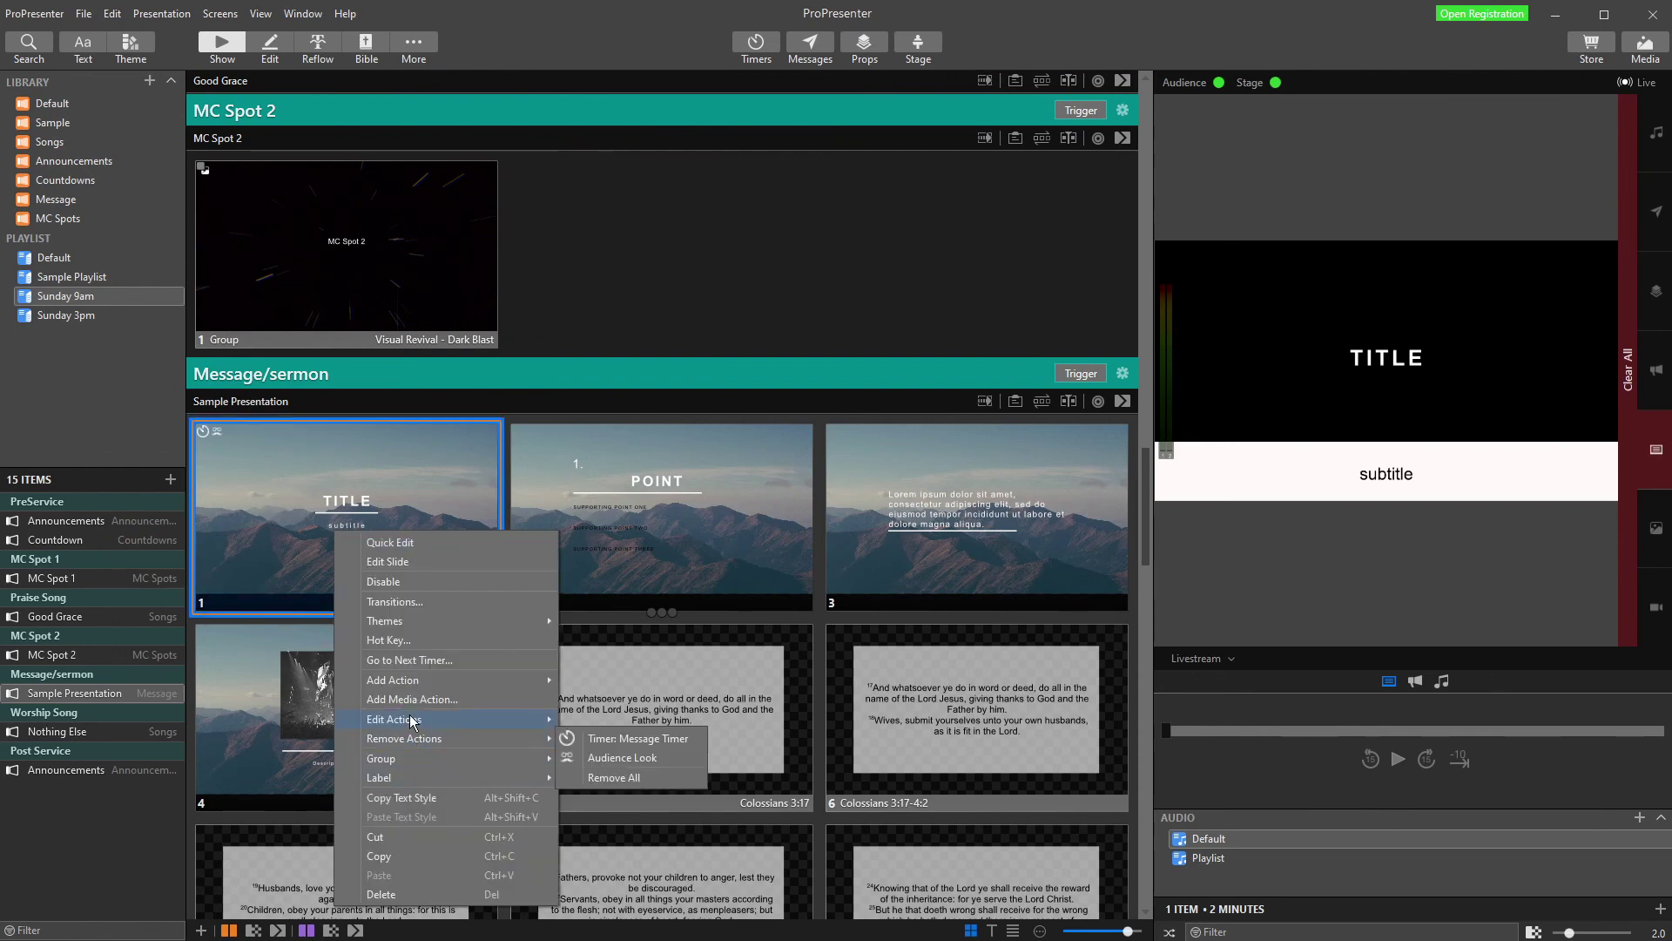
{"action": "mouse_move", "coordinate": [411, 721]}
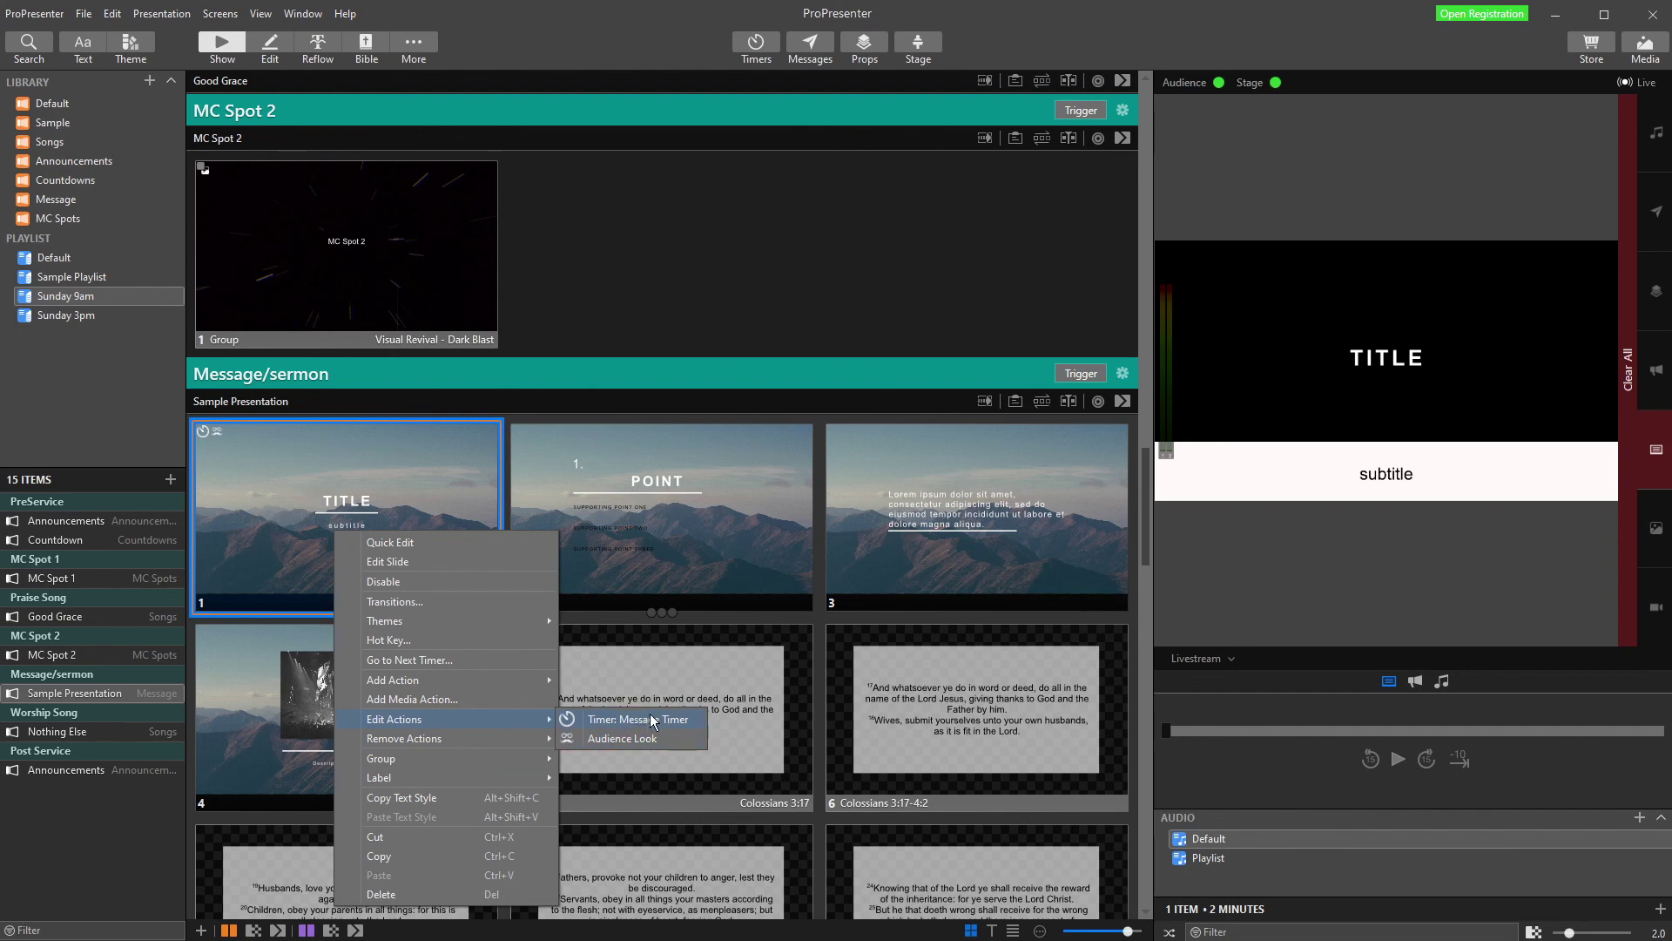
{"action": "left_click", "coordinate": [640, 739]}
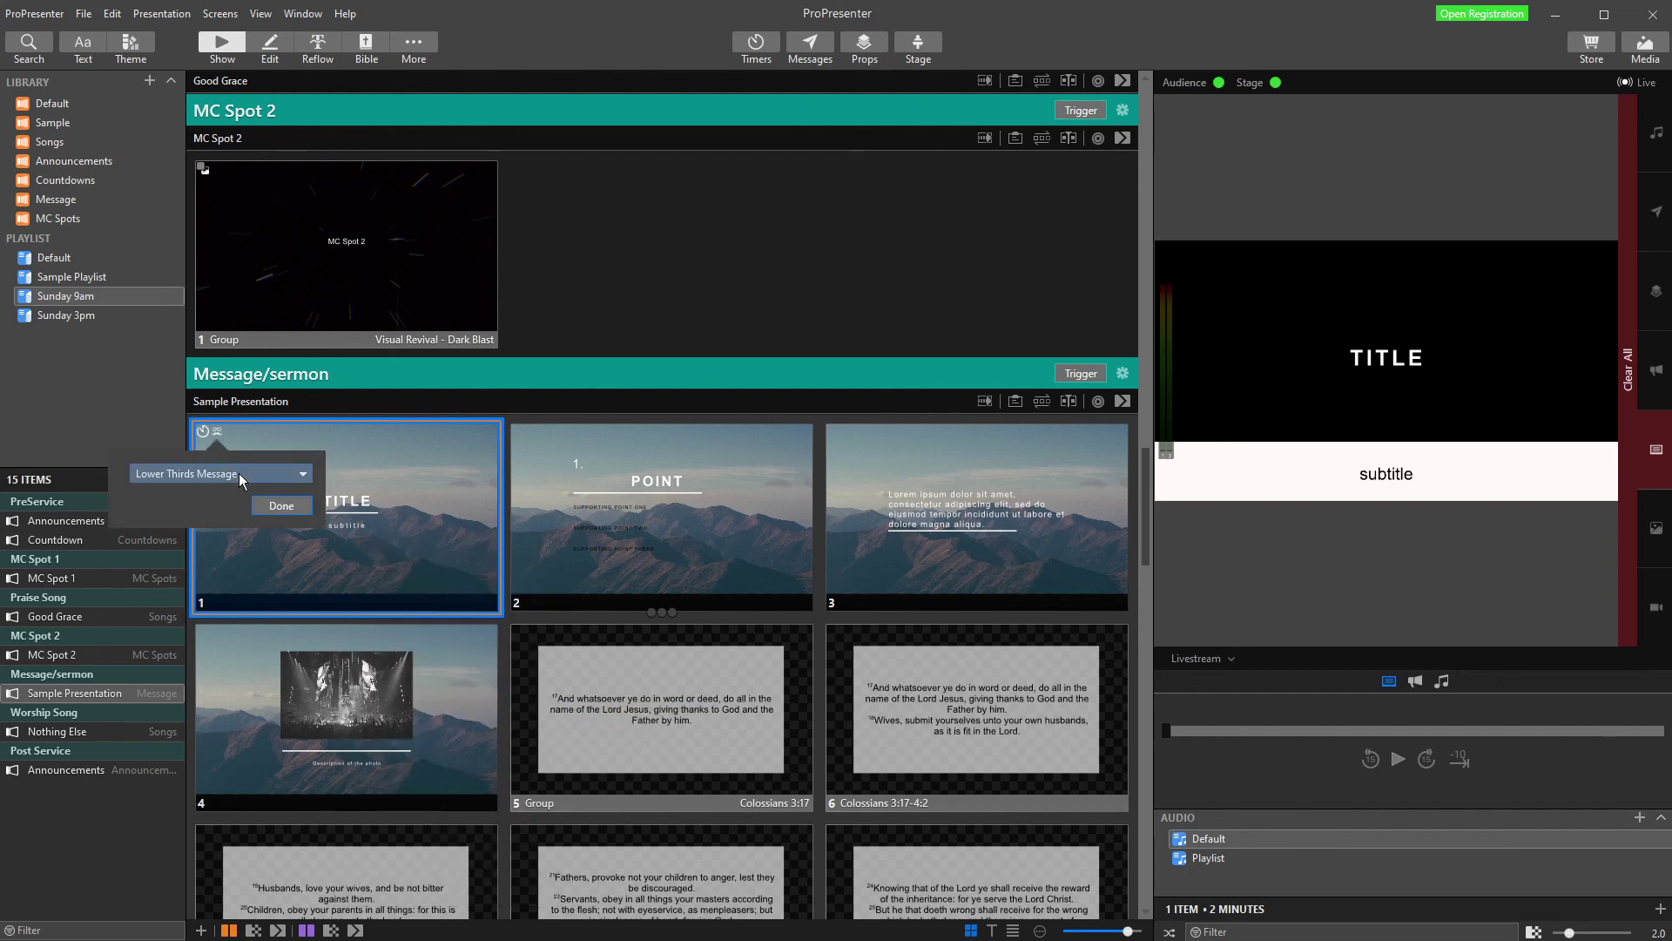
{"action": "left_click", "coordinate": [241, 475]}
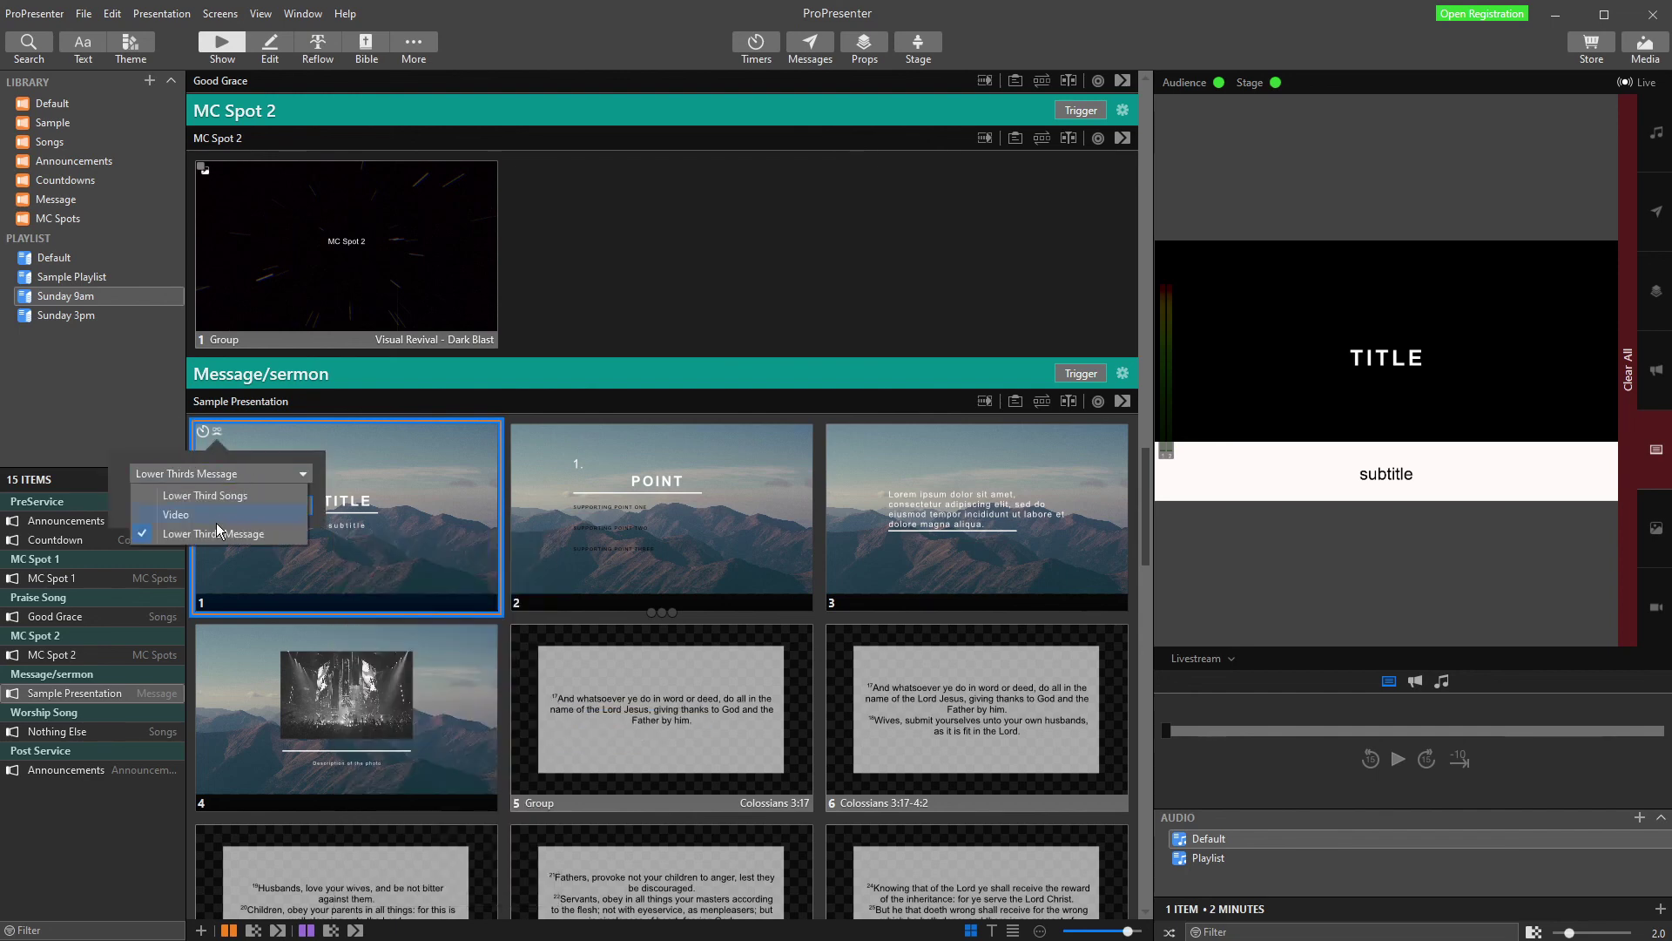
{"action": "left_click", "coordinate": [319, 485]}
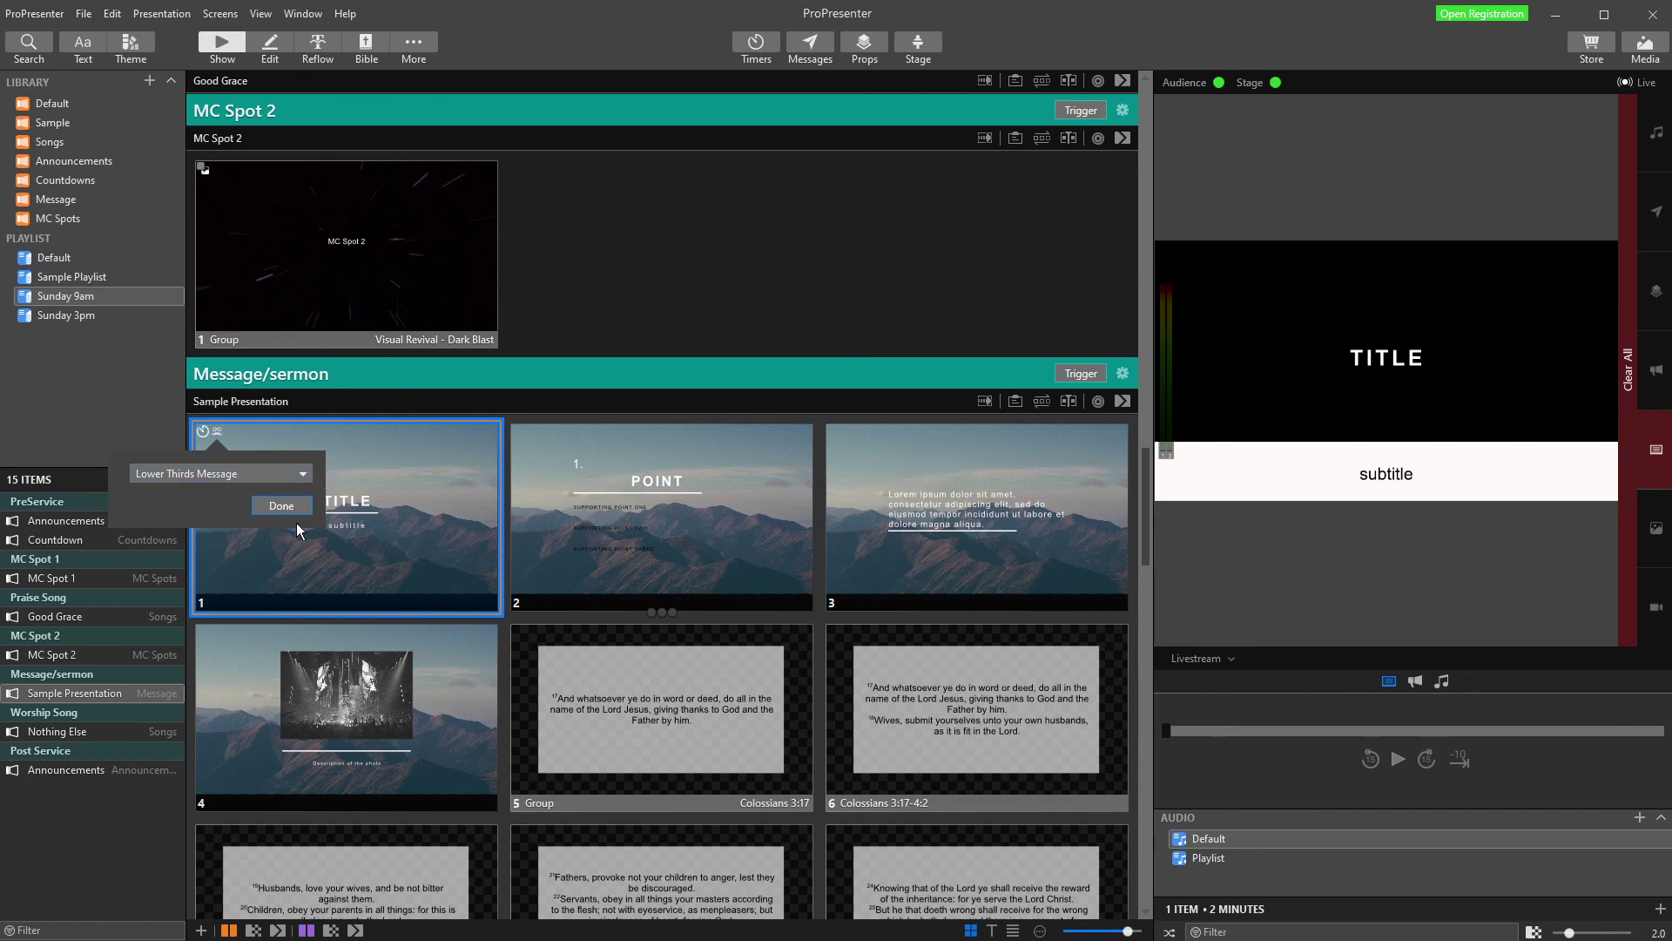